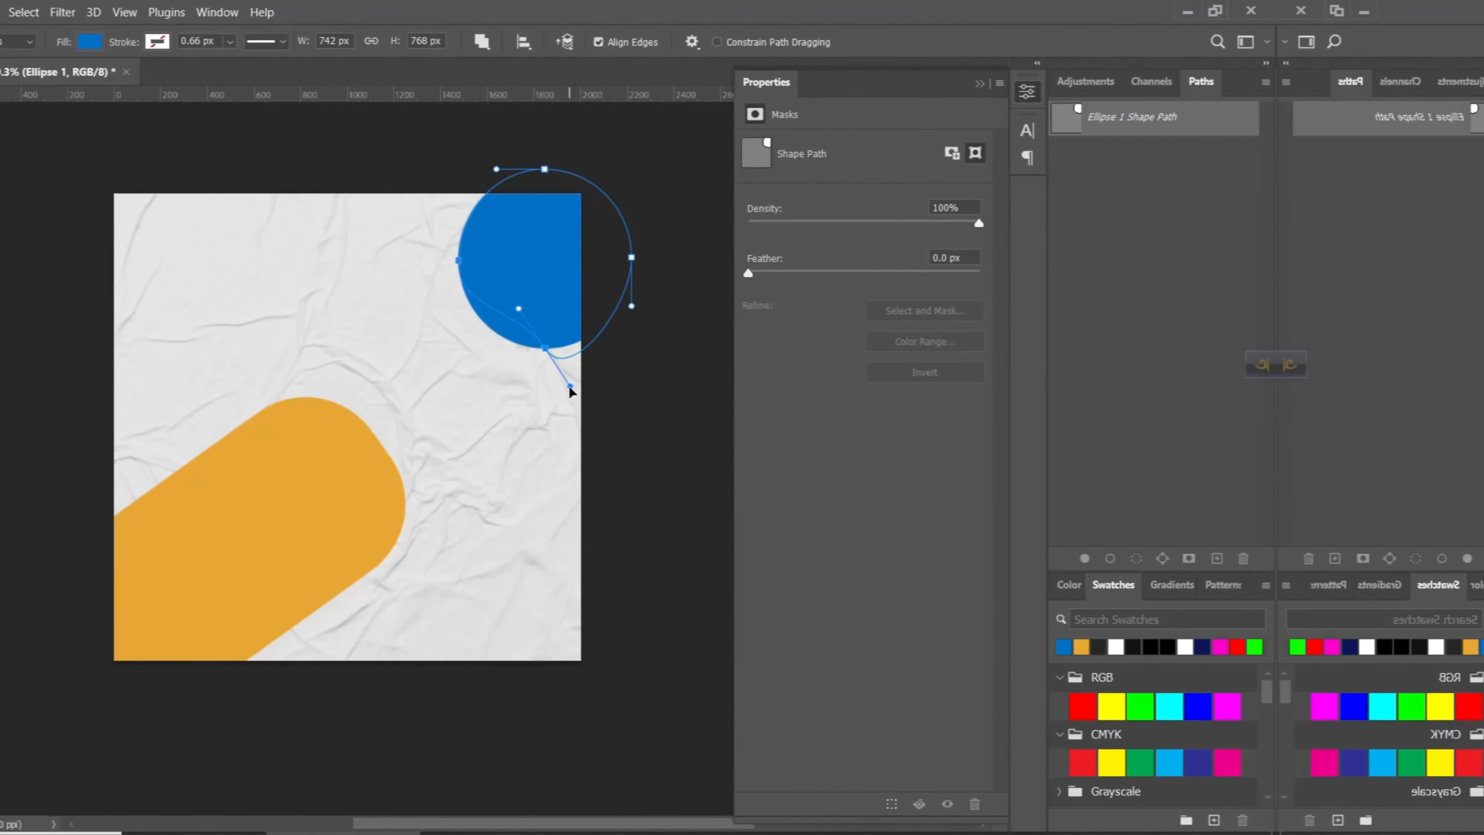
Step: Bend the blue ellipse in the canvas's upper-right corner into a blob by adjusting its anchor handles, and shift it slightly down and right
left_click_drag(569, 384, 639, 339)
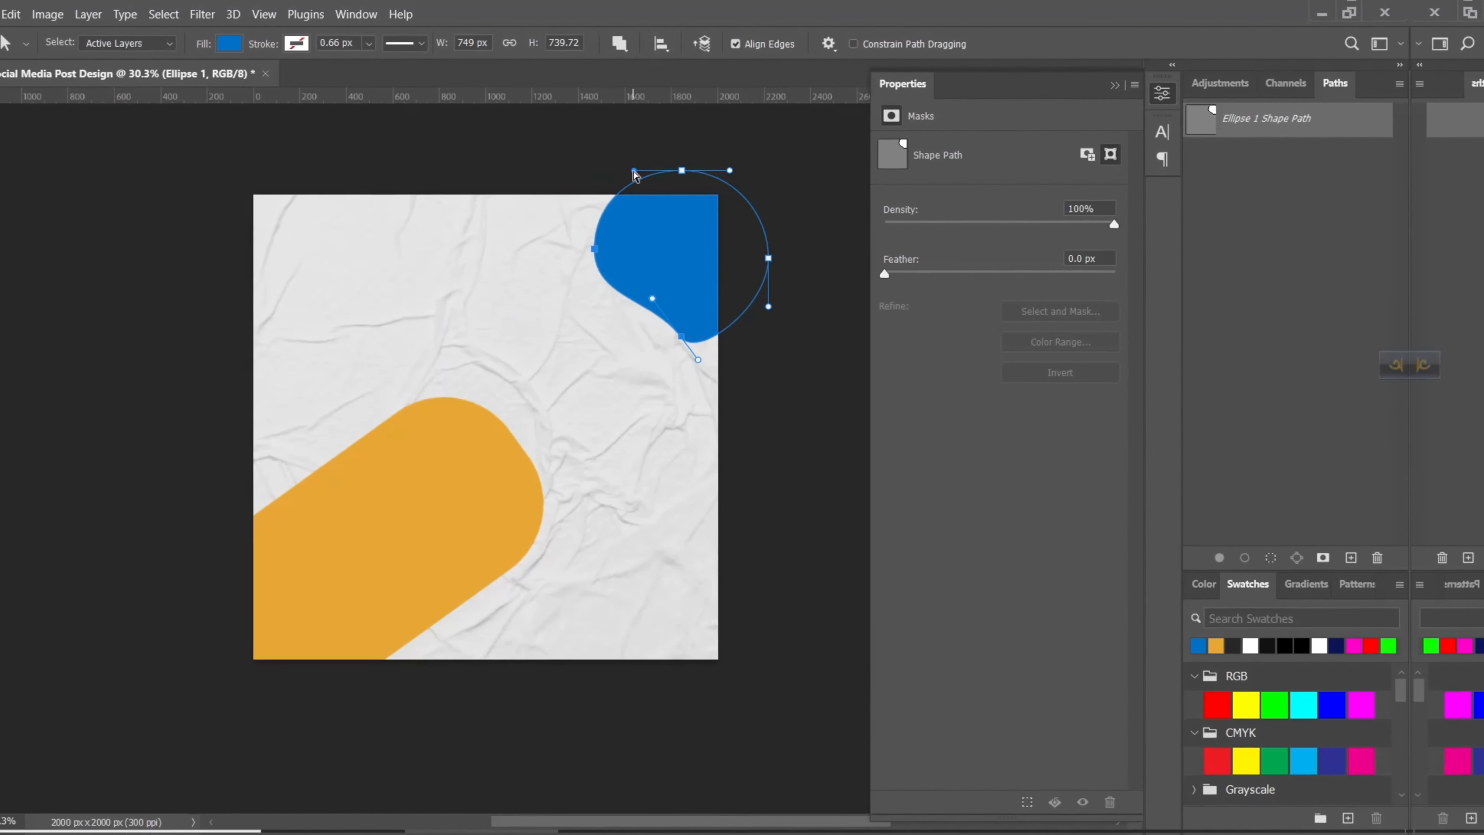
left_click_drag(584, 169, 530, 200)
left_click_drag(653, 359, 650, 353)
key("v")
left_click_drag(726, 289, 735, 298)
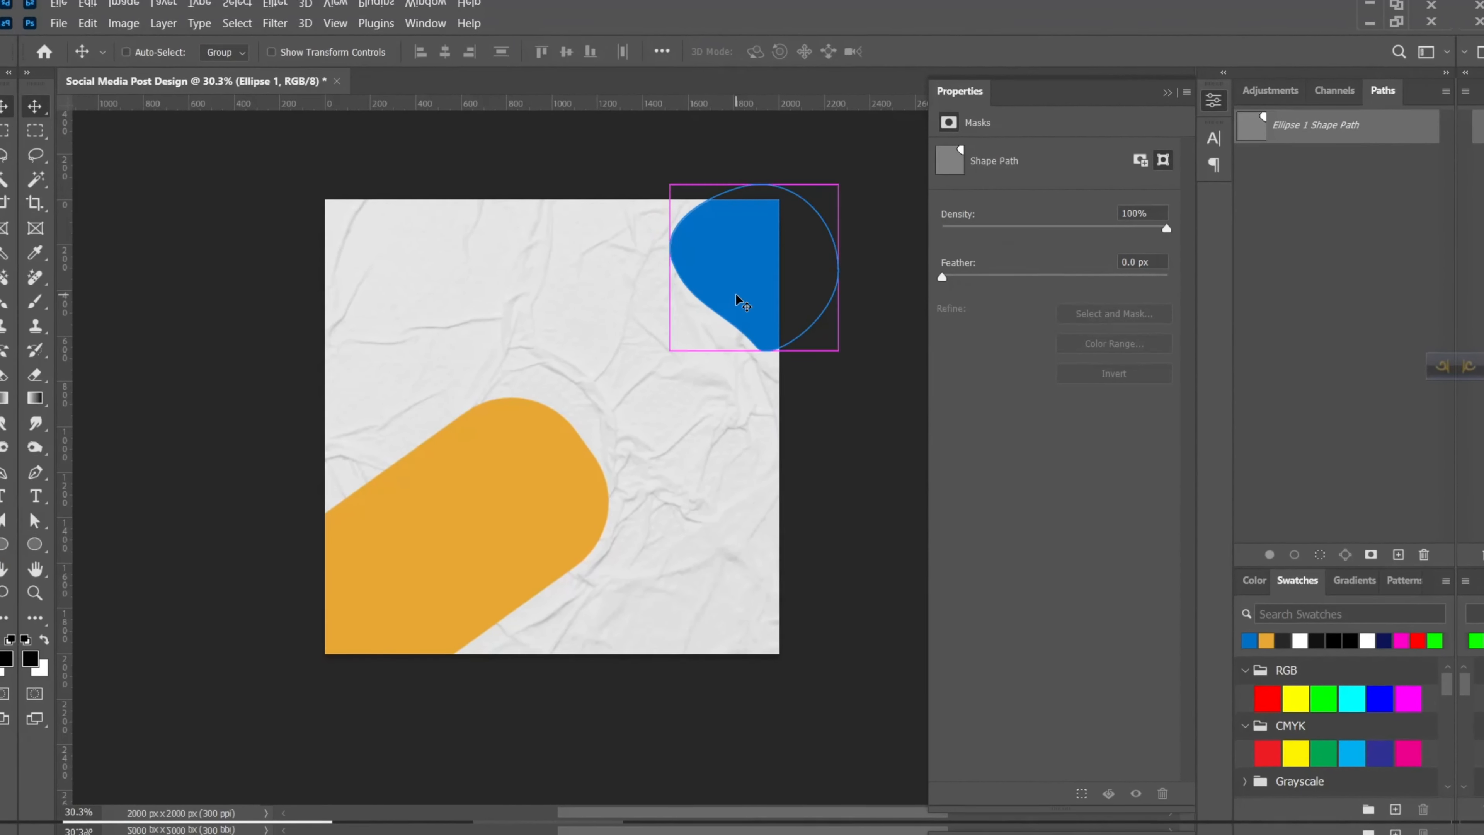
Step: Refine the lower curve of the blue blob by pulling the direction handle of its bottom anchor point outward
key("a")
left_click(752, 346)
left_click_drag(766, 364, 776, 380)
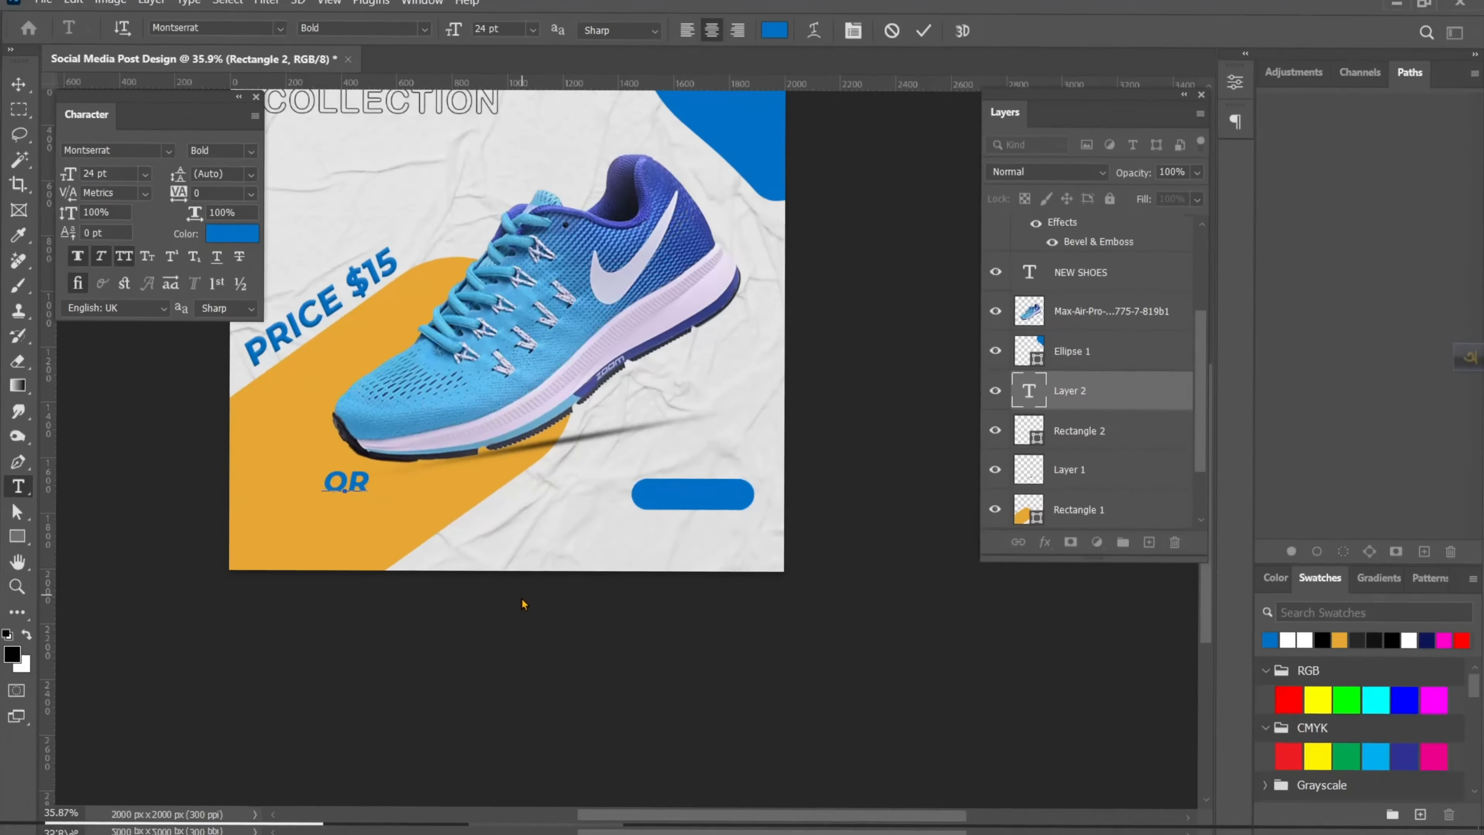
Step: Continue the text below the shoe so that it reads ORDER NO
type("DER NO")
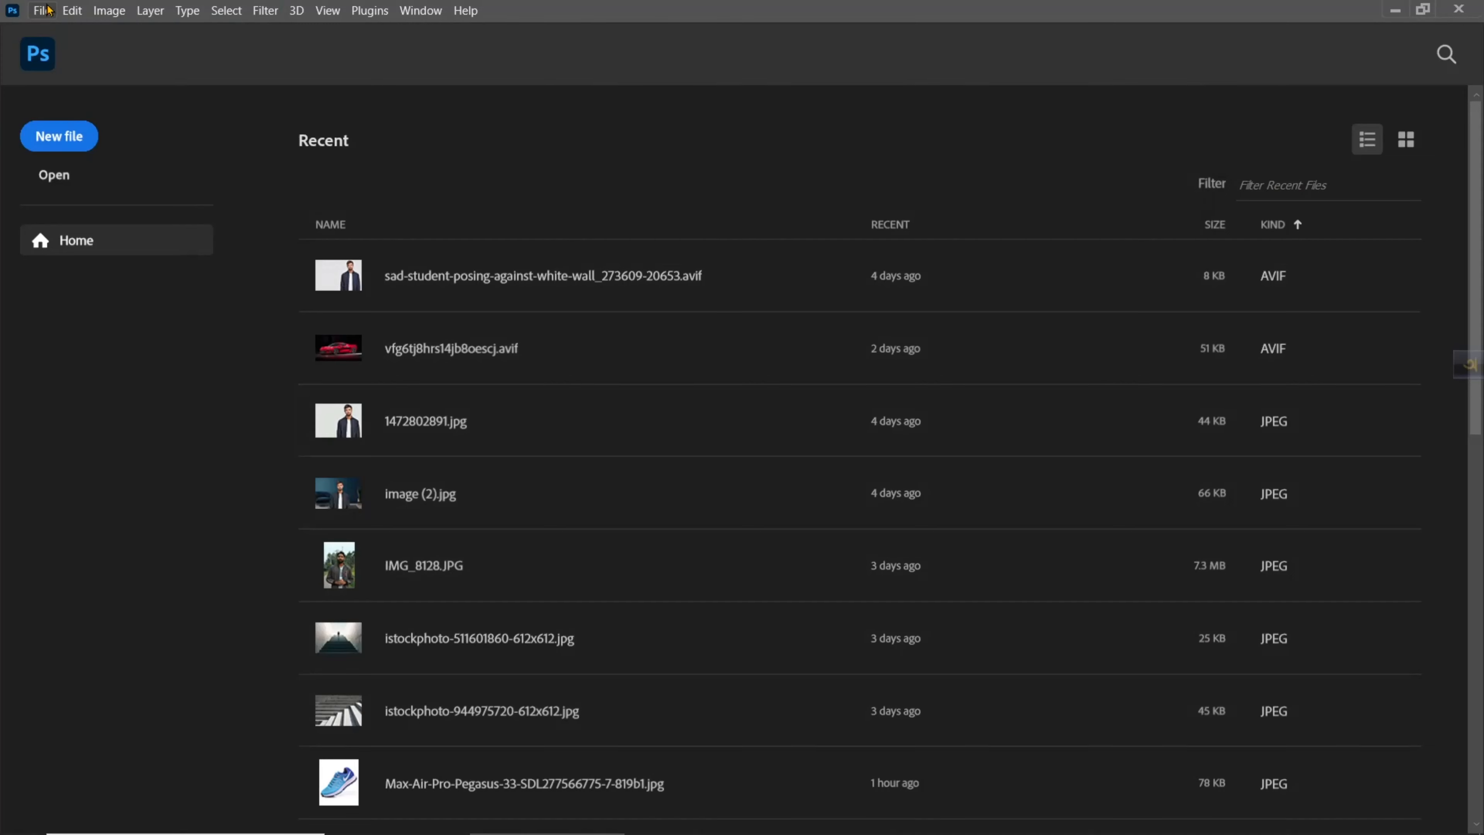
Step: Create a document named Social Media Post Design, 2000 x 2000 pixels at 300 pixels/inch, in RGB Color with a white background
left_click(41, 10)
left_click(53, 27)
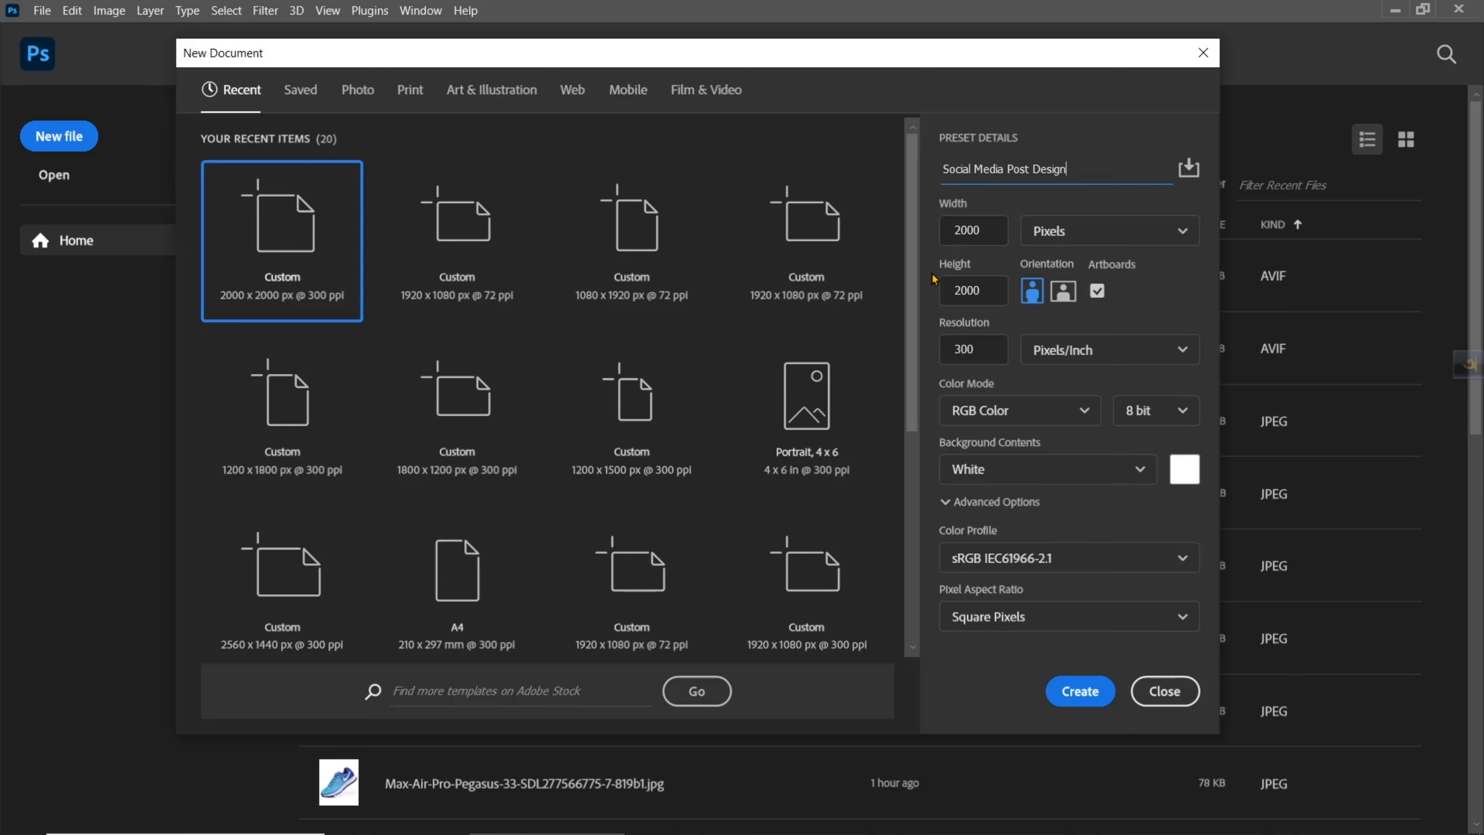
key("Tab")
key("Tab")
key("Tab")
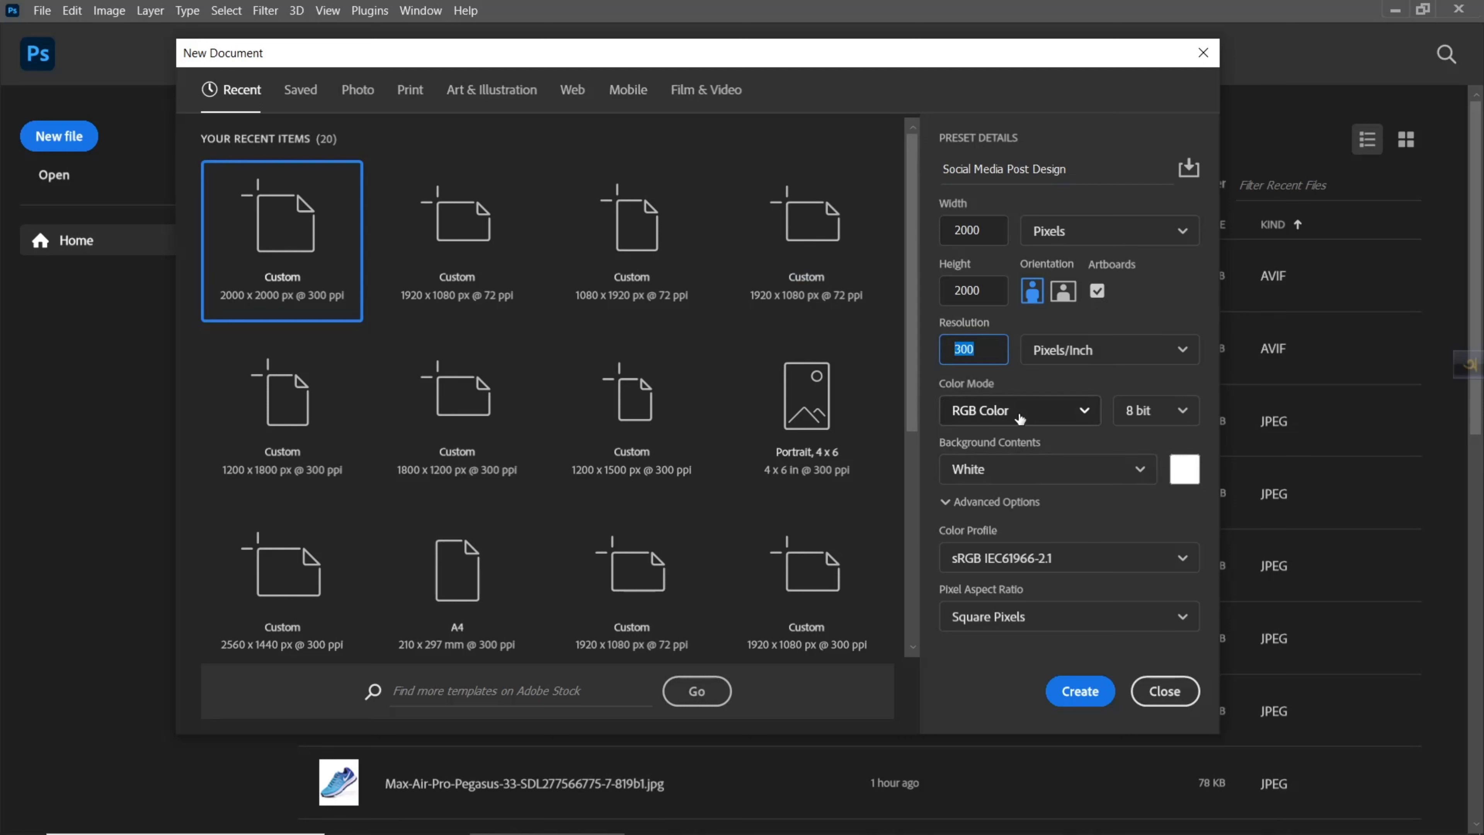
left_click(1019, 418)
left_click(1002, 447)
left_click(1079, 690)
Step: Place white-paper-texture-background.jpg from the Desgin folder as an embedded image
left_click(38, 17)
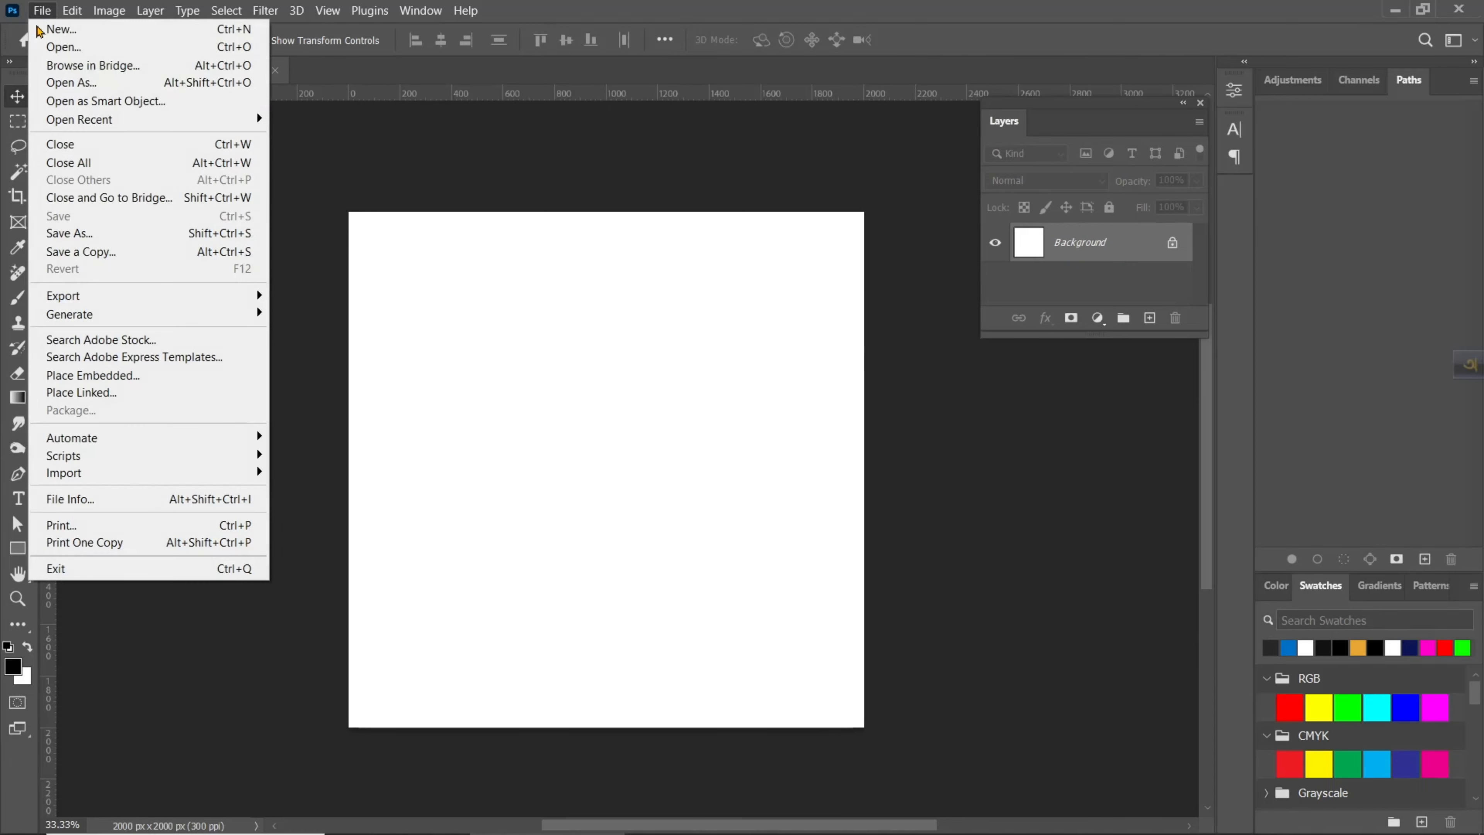
left_click(88, 375)
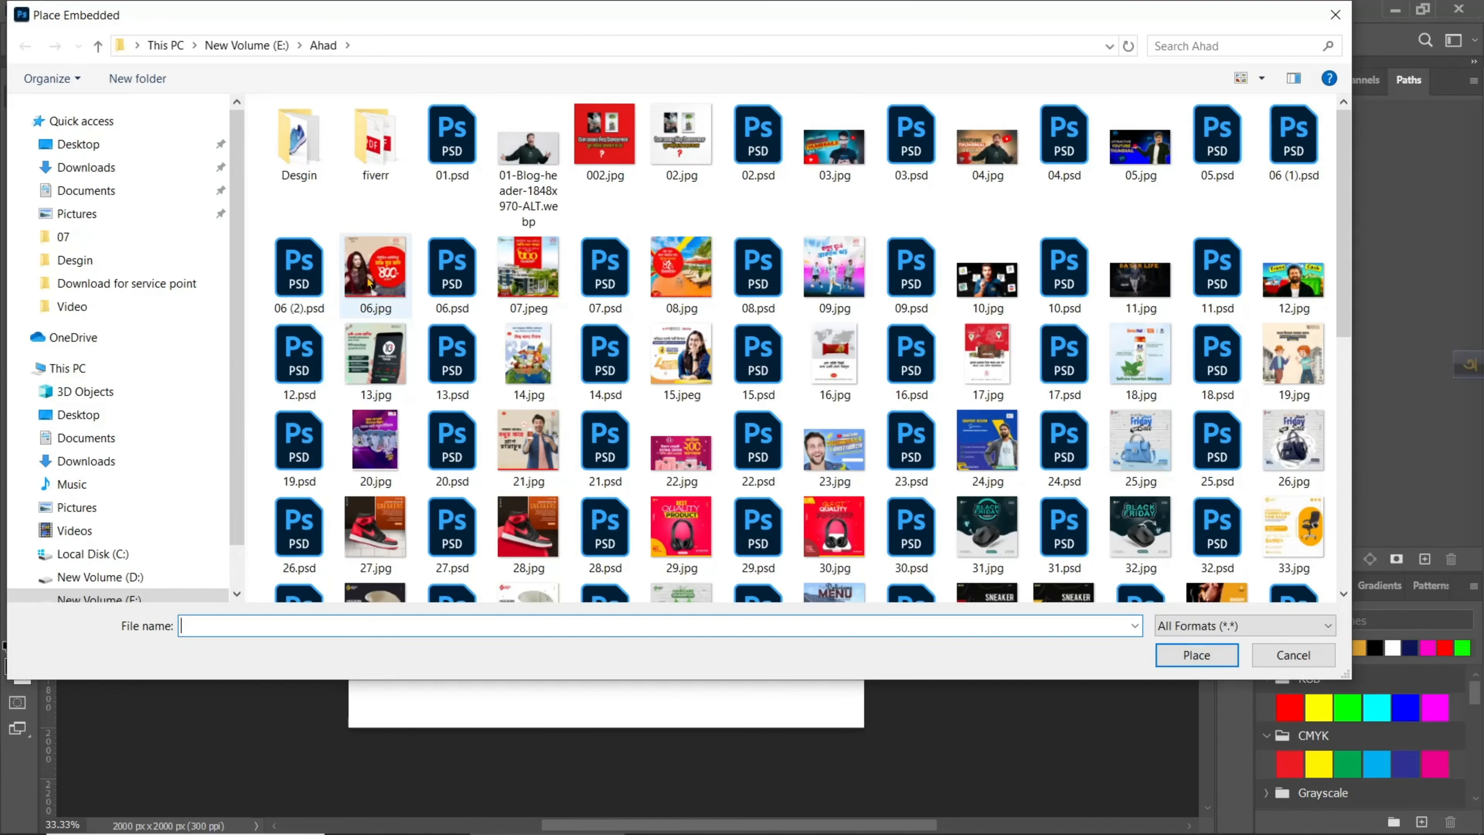
double_click(330, 175)
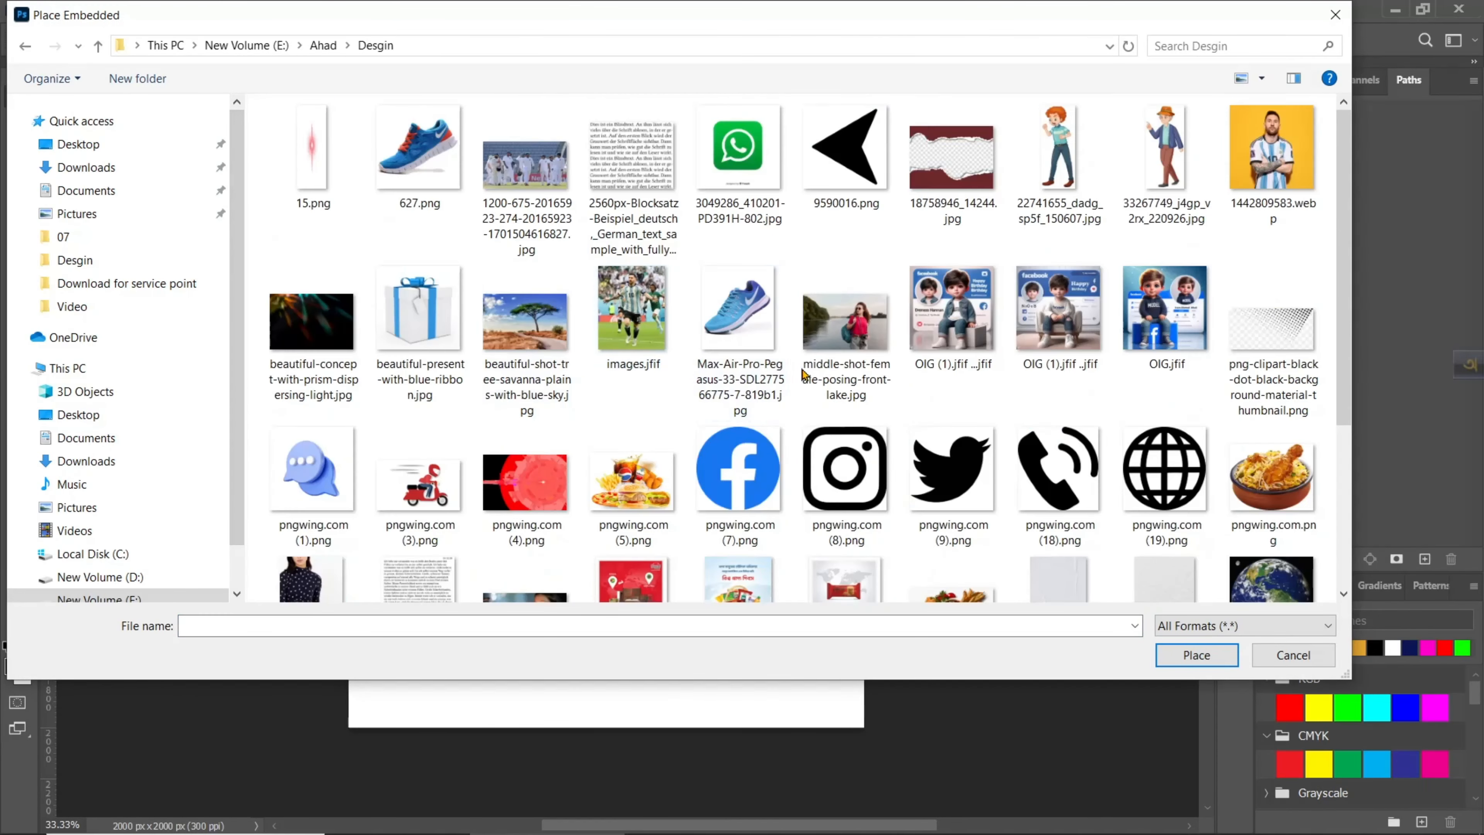
scroll(801, 374, "down", 3)
left_click(1166, 350)
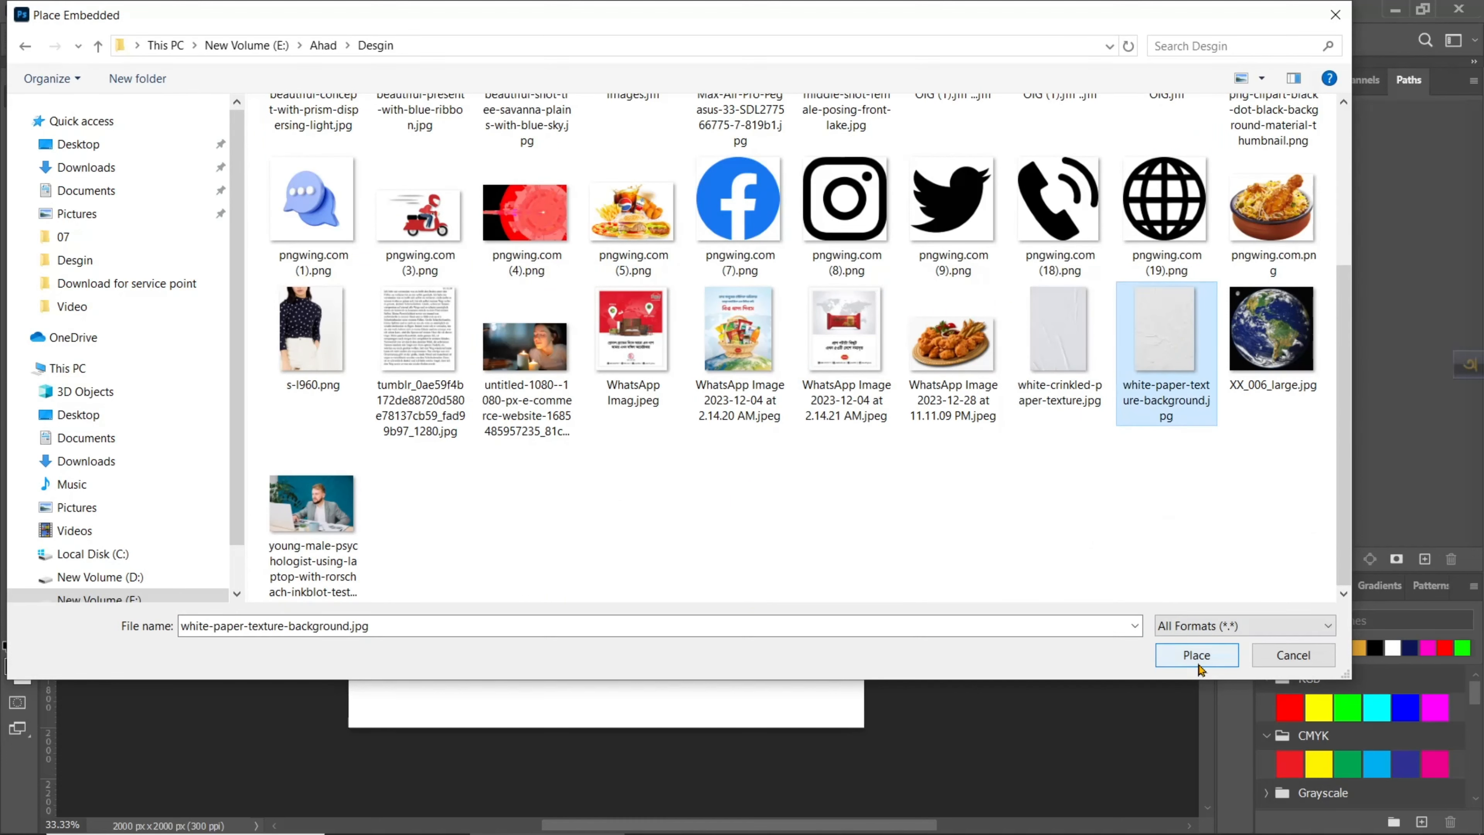
left_click(1188, 655)
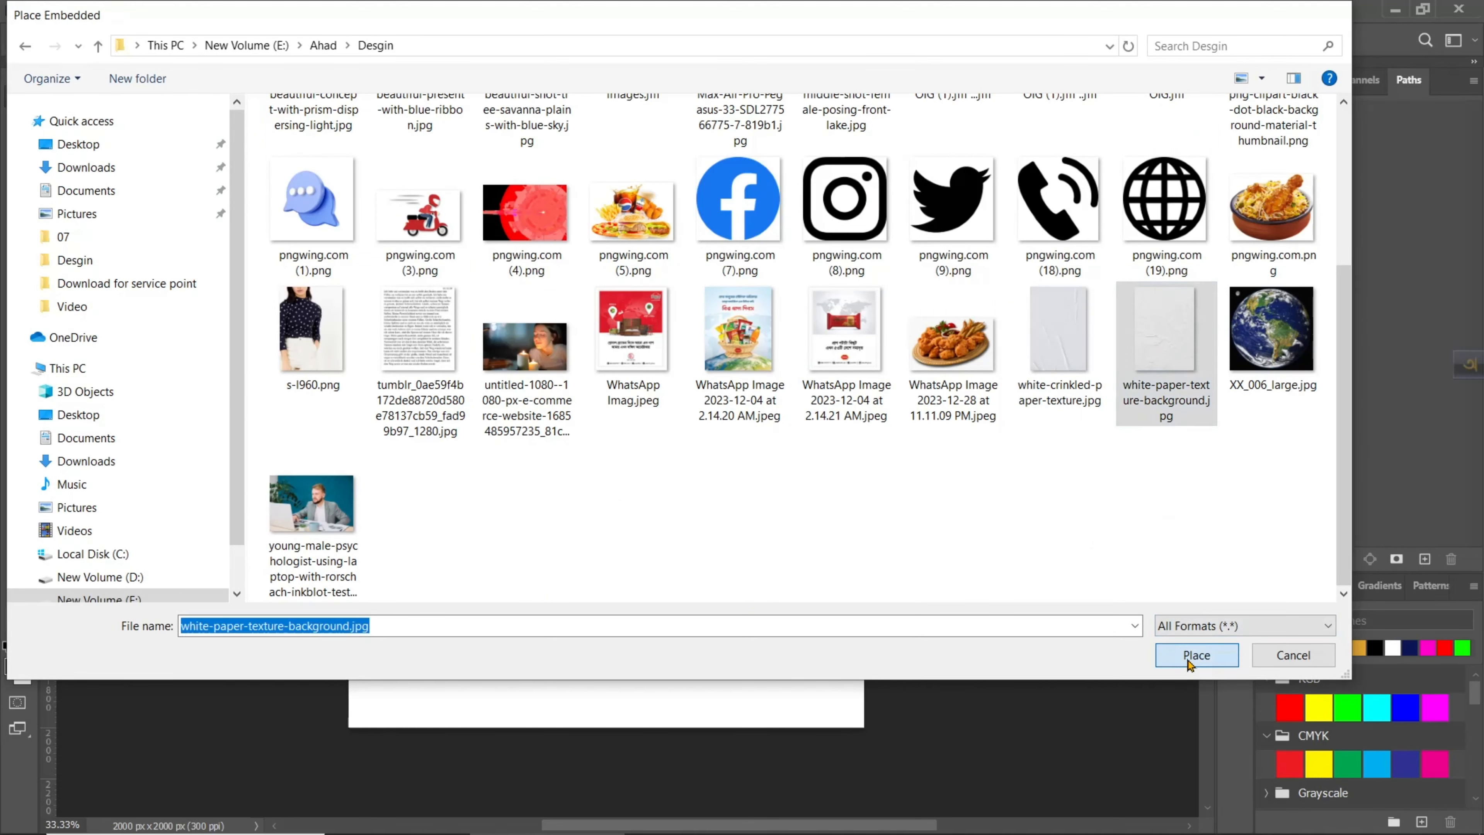
Step: Reposition the placed paper texture and scale it to about 178% so it covers the whole canvas, and commit the transform
left_click_drag(761, 472, 848, 471)
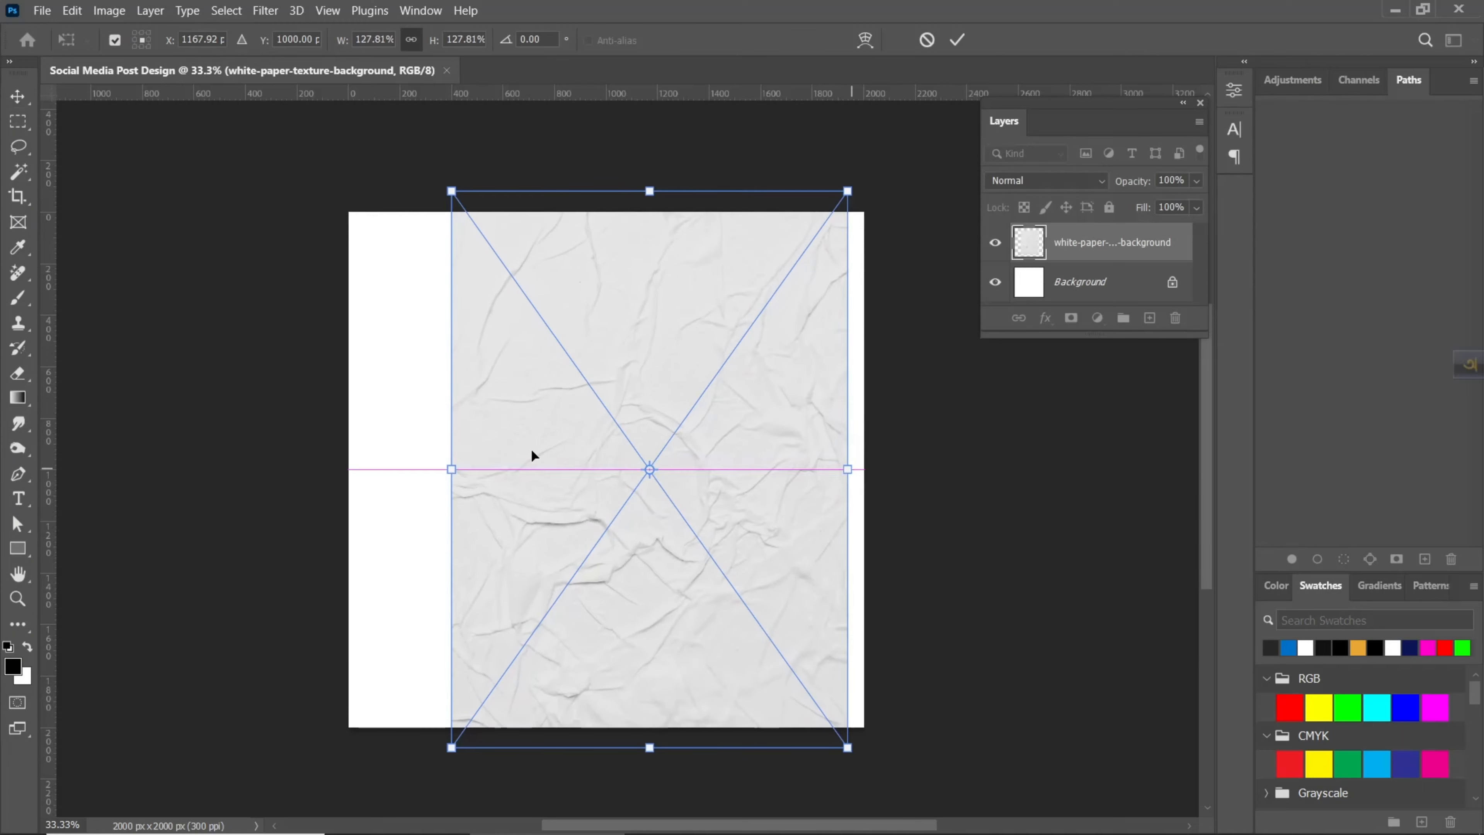
left_click_drag(438, 470, 319, 469)
left_click_drag(850, 505, 873, 467)
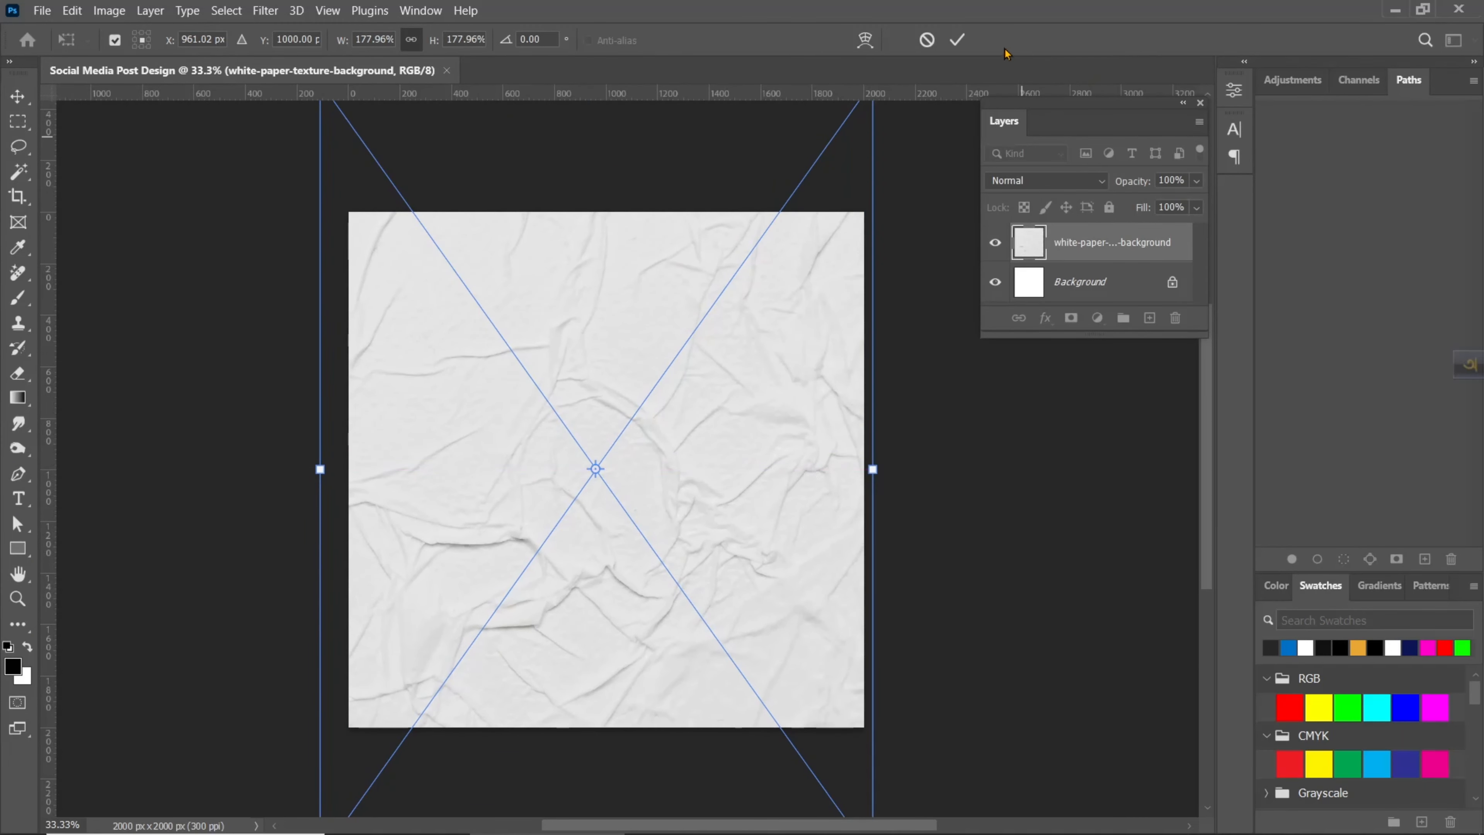
key("Return")
scroll(596, 480, "up", 1)
scroll(639, 433, "down", 2)
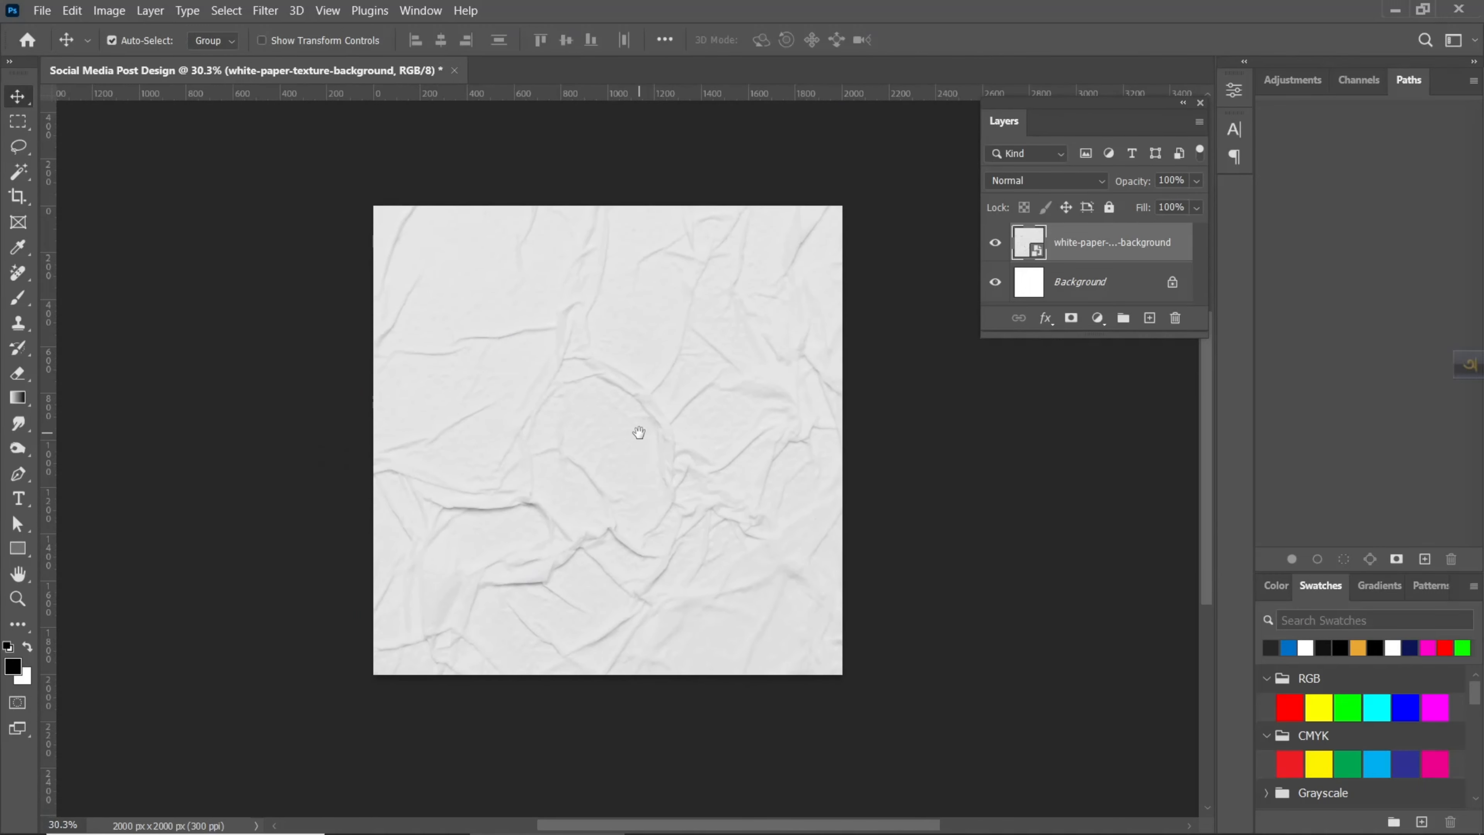
Step: Lock the paper texture layer, lengthen the layer list, and keep the texture layer selected
left_click(1107, 208)
key("alt+bracketleft")
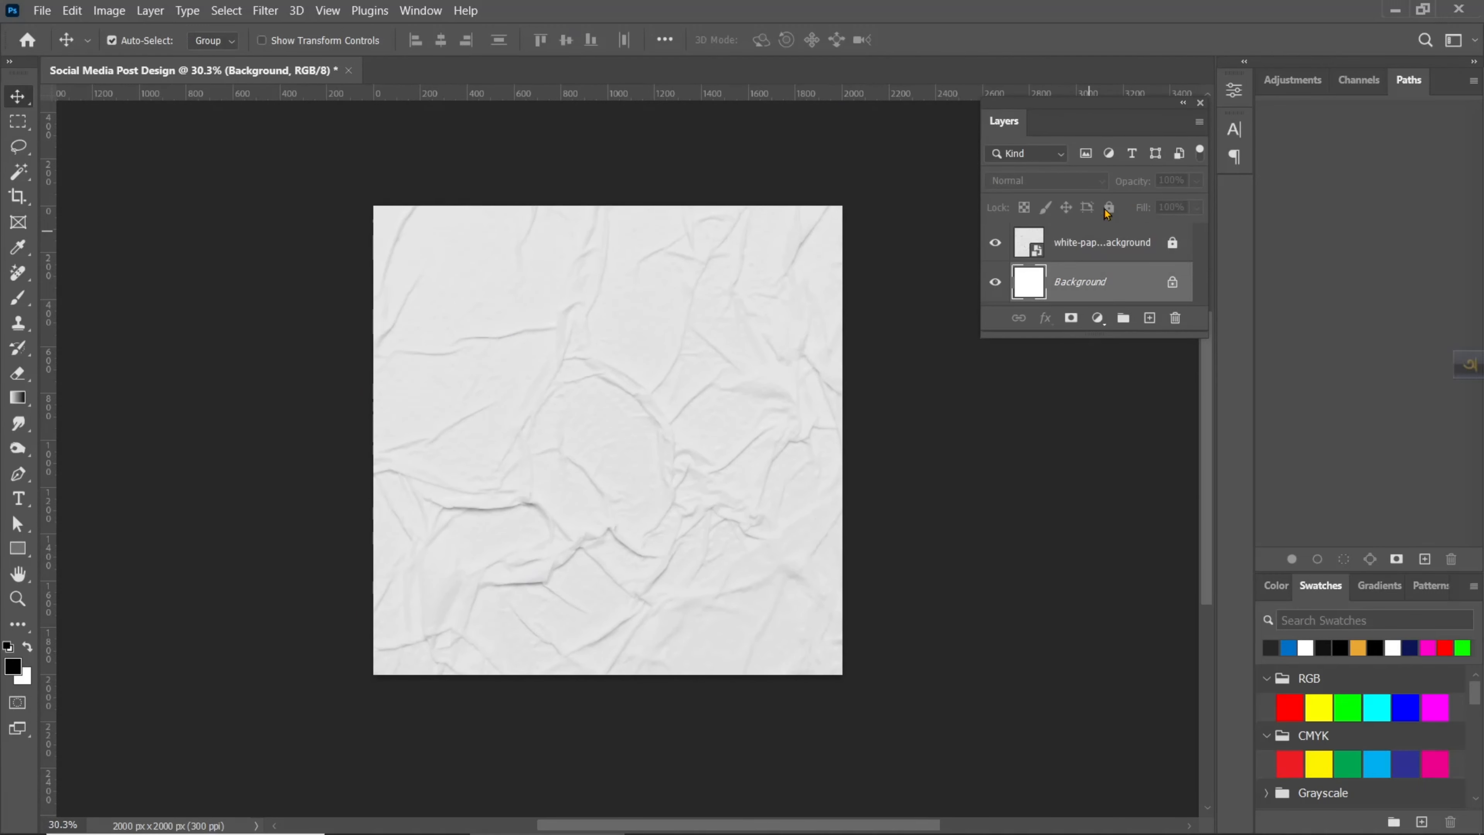
left_click_drag(1079, 337, 1081, 572)
key("alt+bracketright")
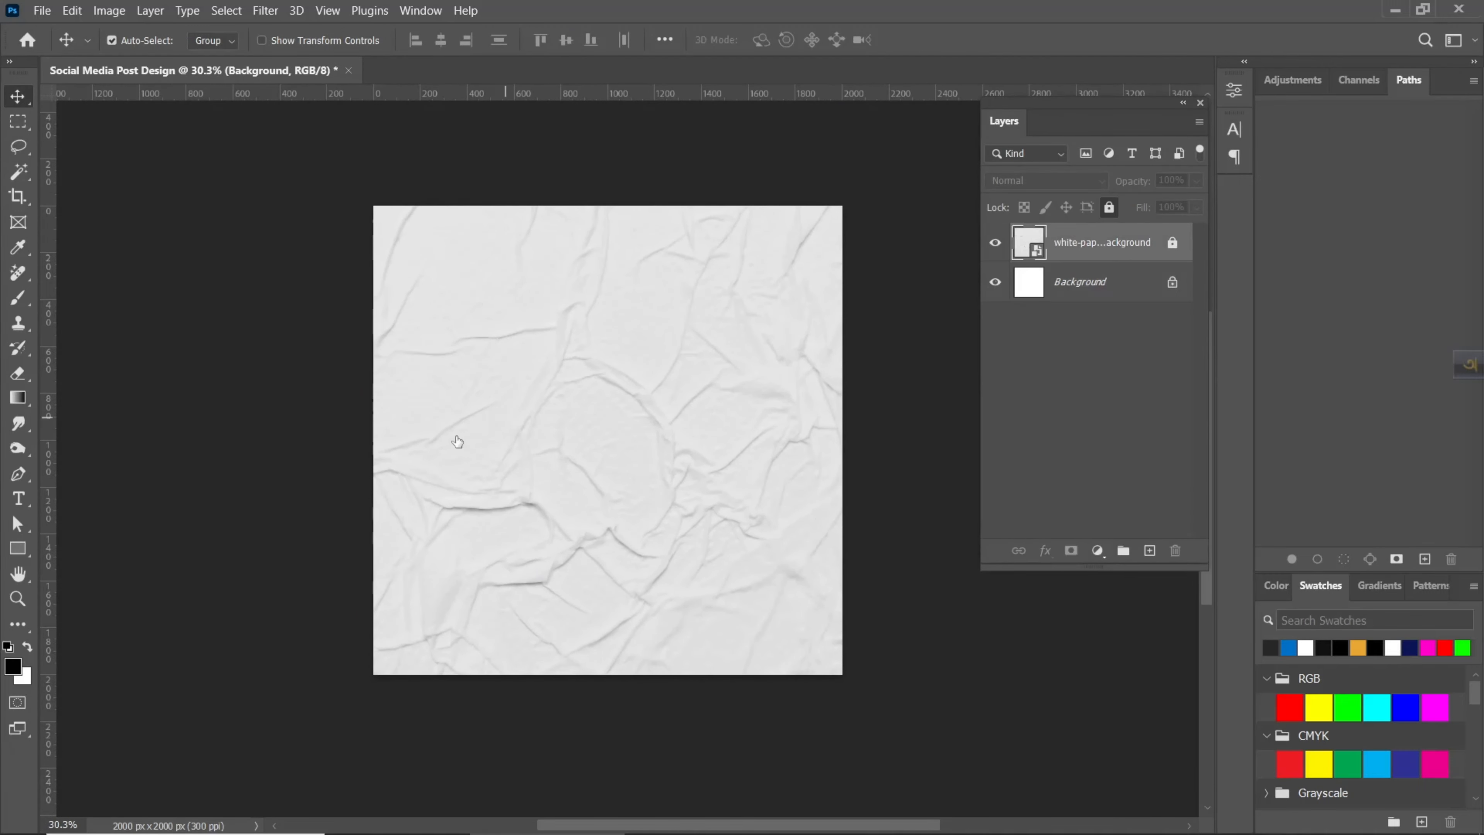
Step: Draw a rectangle shape of about 1726 x 832 px that extends past the left edge of the canvas
left_click(16, 548)
left_click(105, 544)
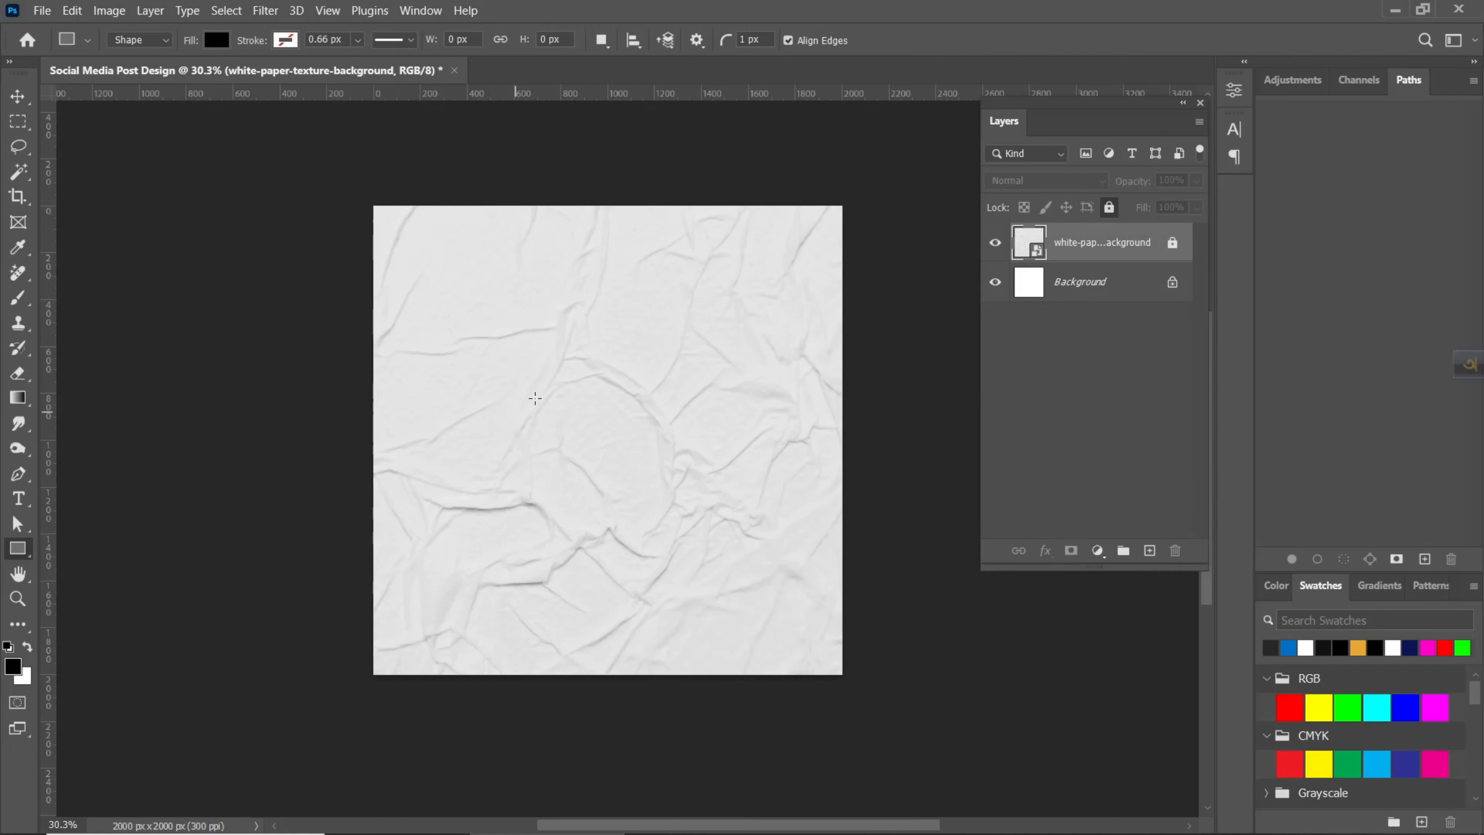
left_click_drag(273, 321, 680, 490)
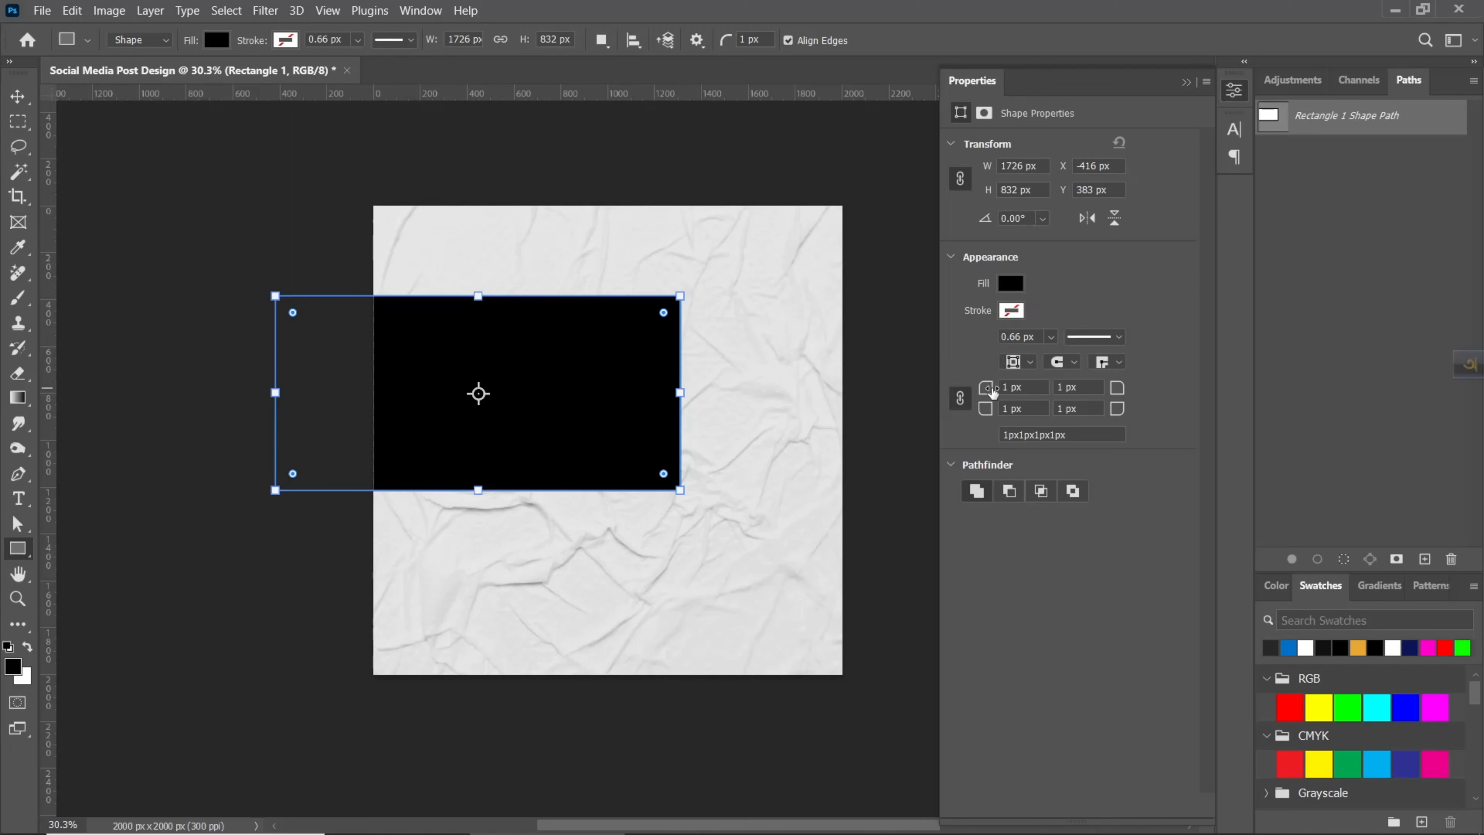
Step: Round the rectangle's corners to about 237 px and fill it with the recently used orange
left_click_drag(992, 390, 1103, 398)
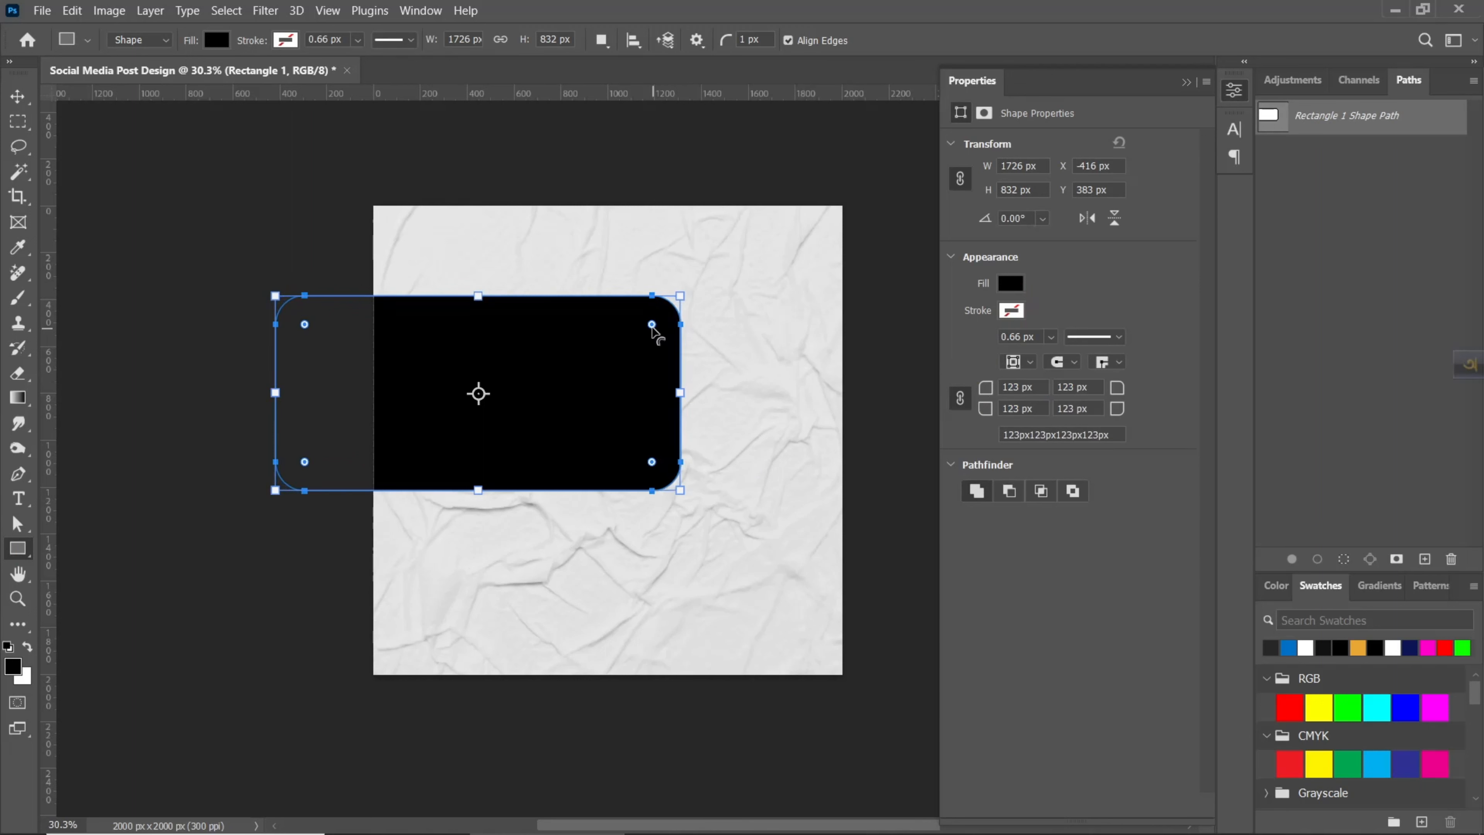
left_click_drag(653, 331, 625, 351)
left_click(1005, 286)
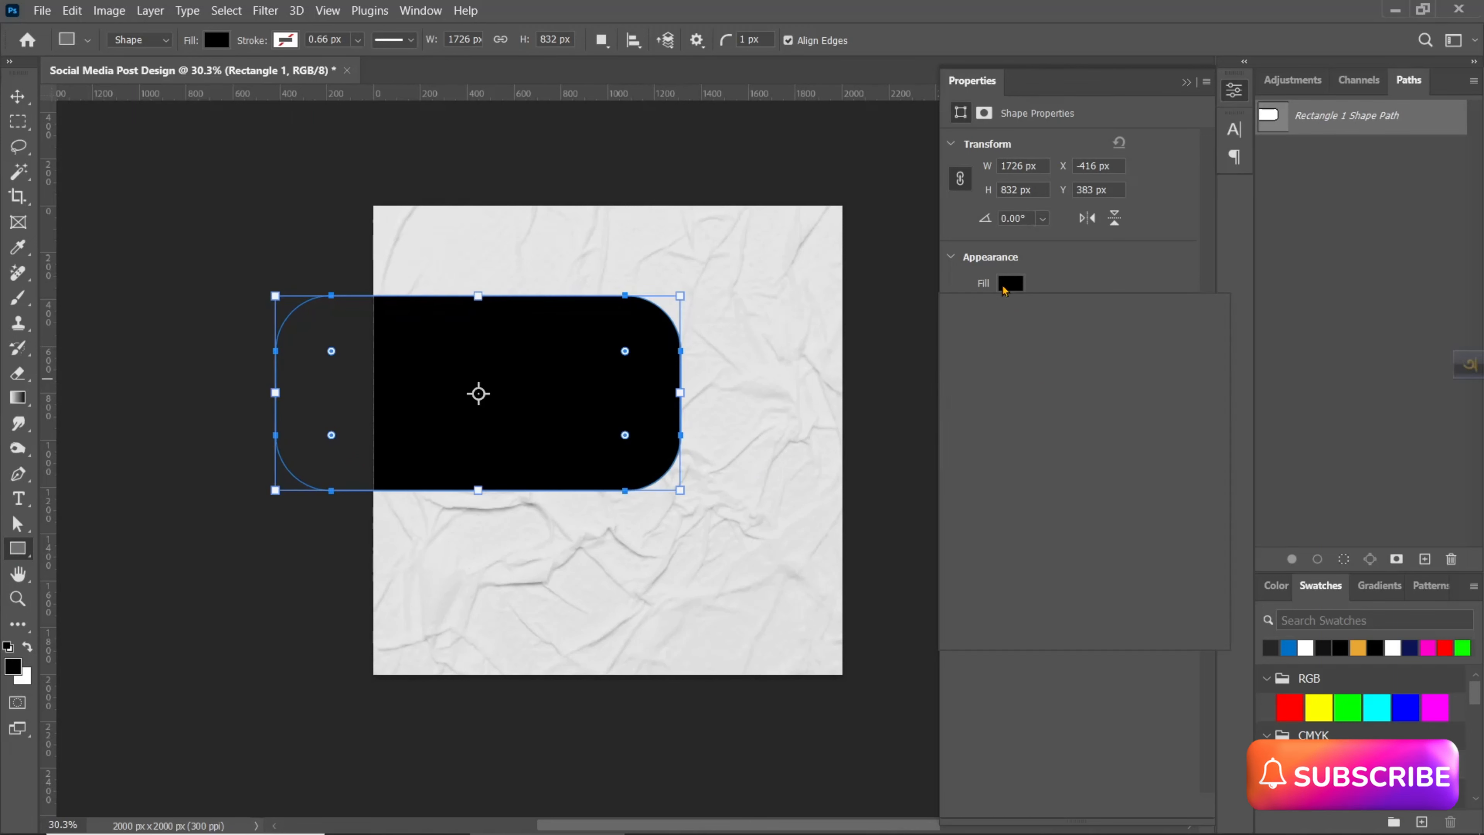
left_click(1055, 386)
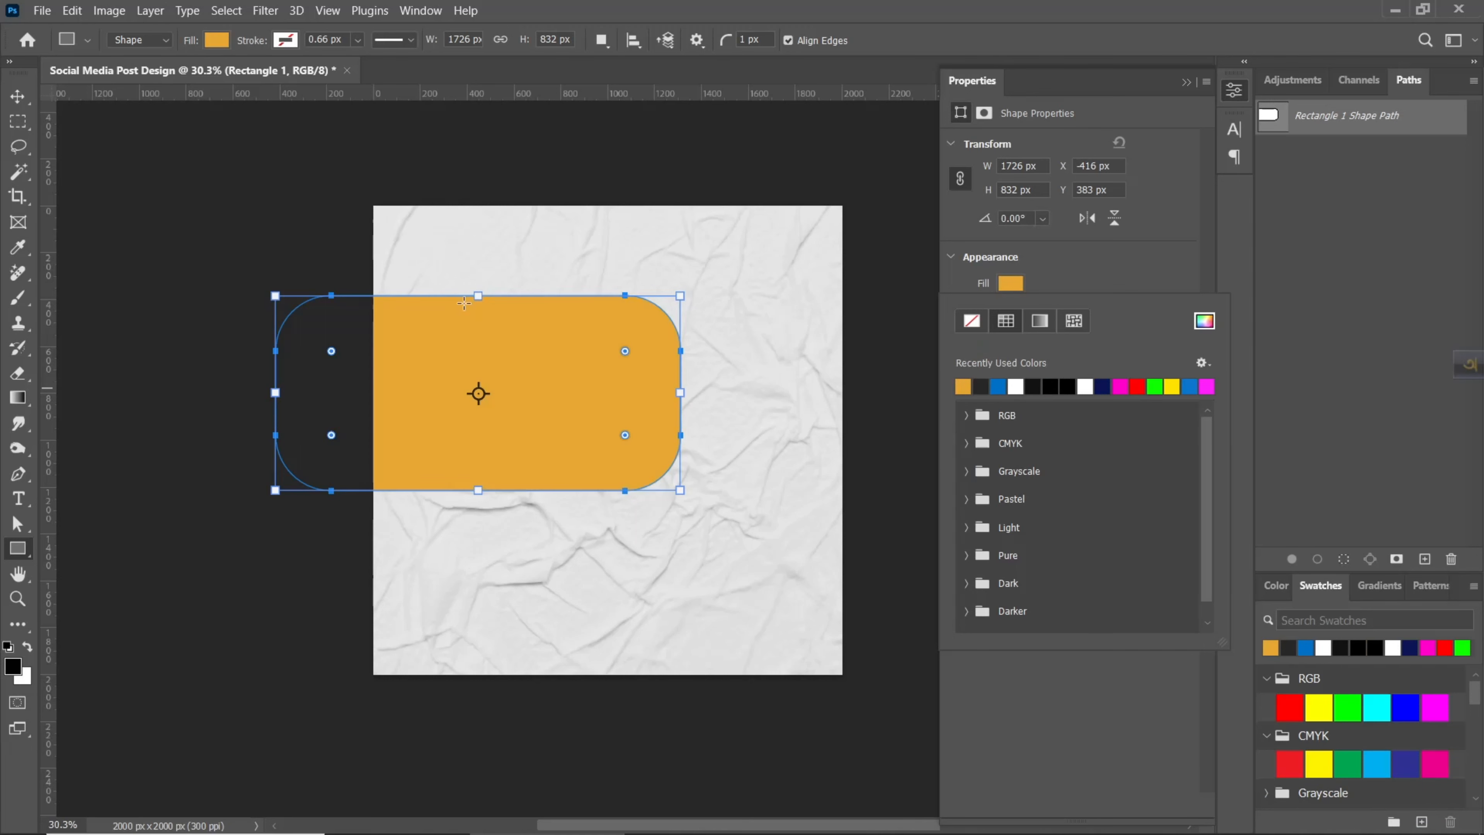
Step: Move the orange rounded rectangle down the canvas and rotate it diagonally toward the lower-left corner
left_click(18, 100)
left_click_drag(521, 385, 568, 474)
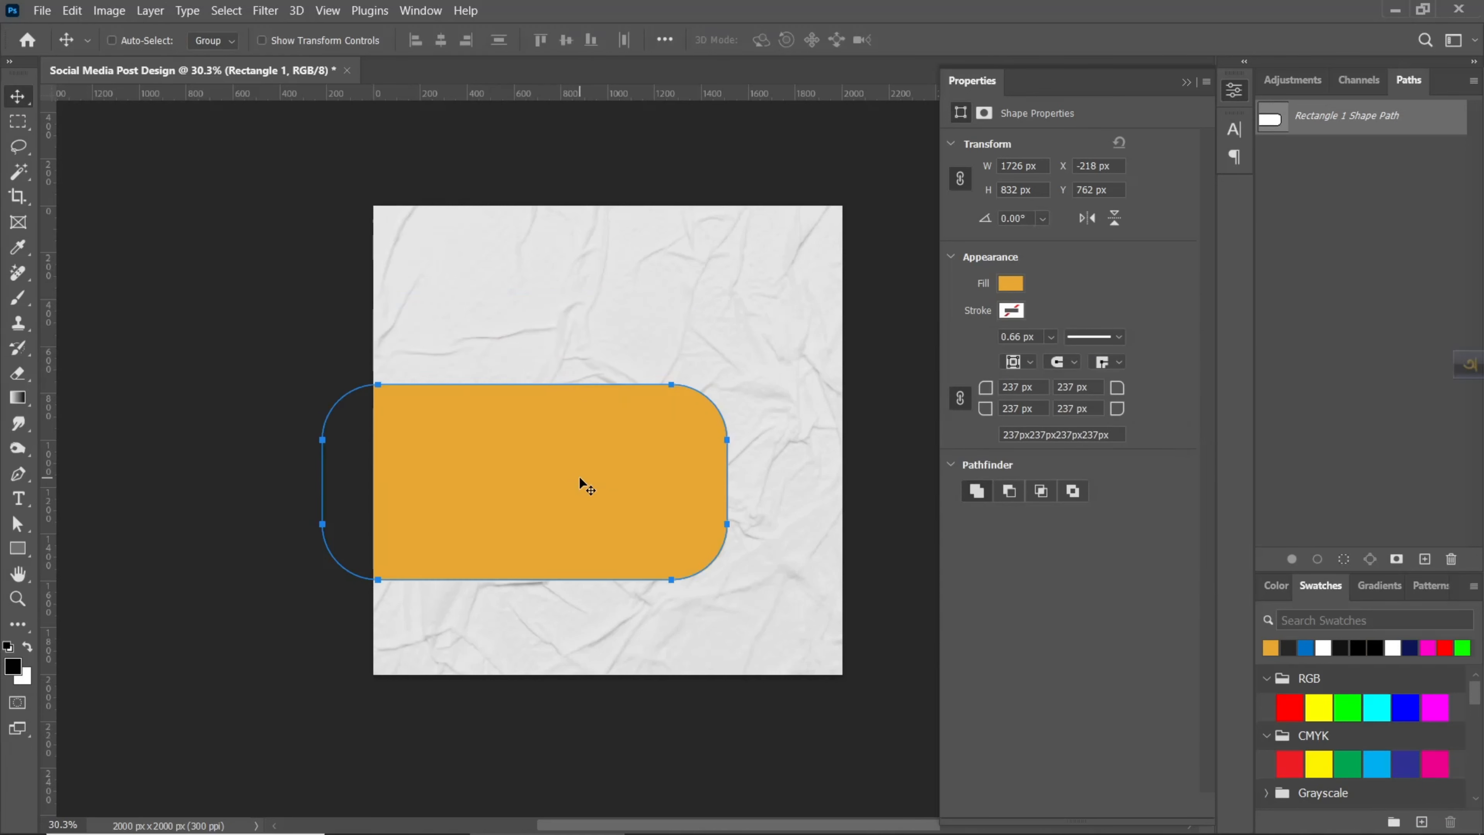
key("ctrl+t")
left_click_drag(742, 399, 672, 303)
left_click_drag(593, 449, 507, 578)
left_click_drag(737, 491, 728, 465)
Step: Increase the corner rounding of the tilted orange shape and reposition it so it runs off the canvas's lower-left corner
left_click(18, 548)
left_click_drag(529, 491, 508, 508)
key("v")
left_click_drag(550, 454, 588, 501)
key("space")
left_click_drag(647, 385, 591, 373)
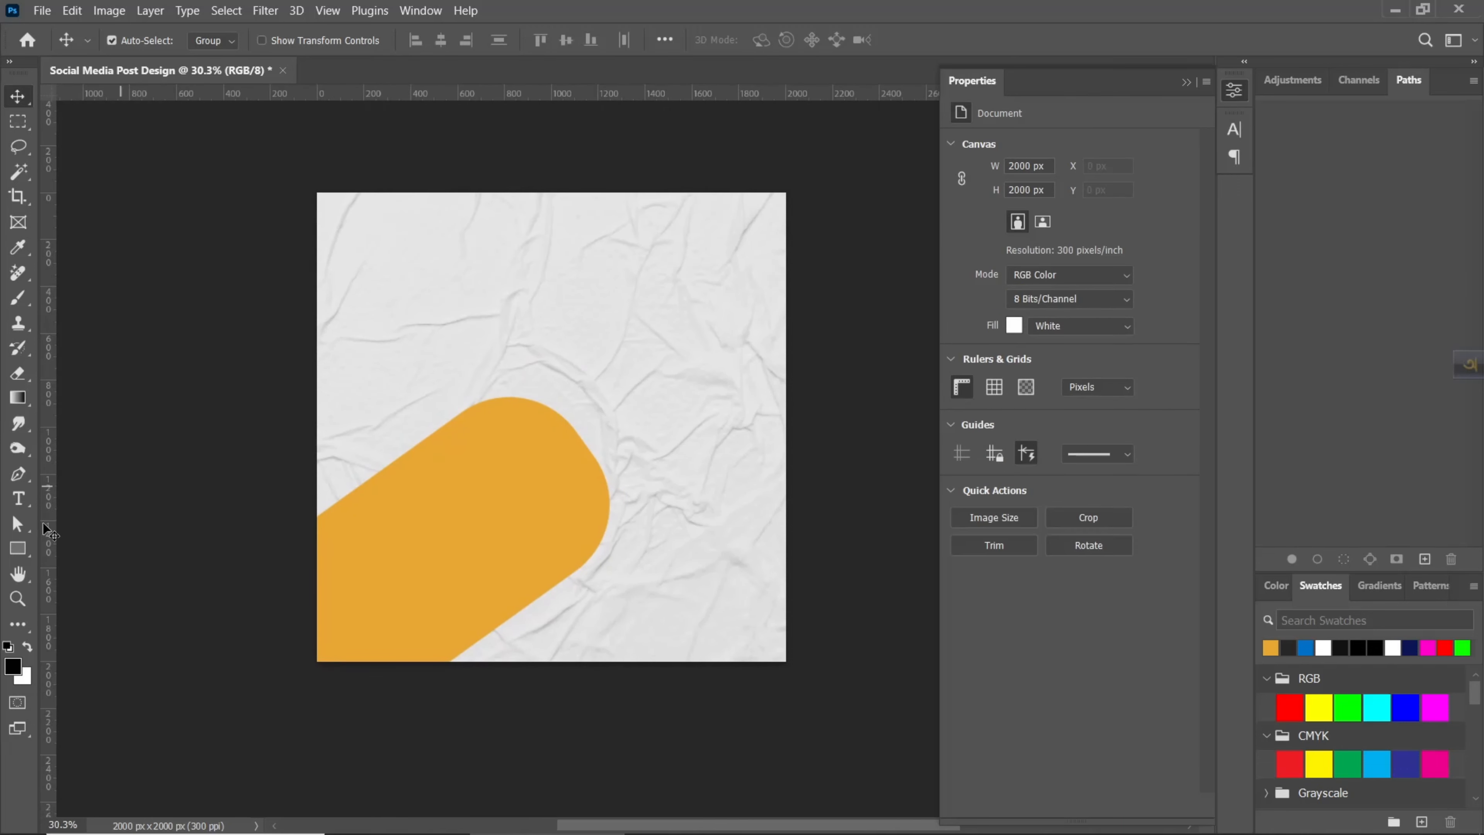
Step: Draw an ellipse of about 745 x 755 px overlapping the canvas's upper-right corner and fill it with the recently used blue
right_click(18, 555)
left_click(55, 565)
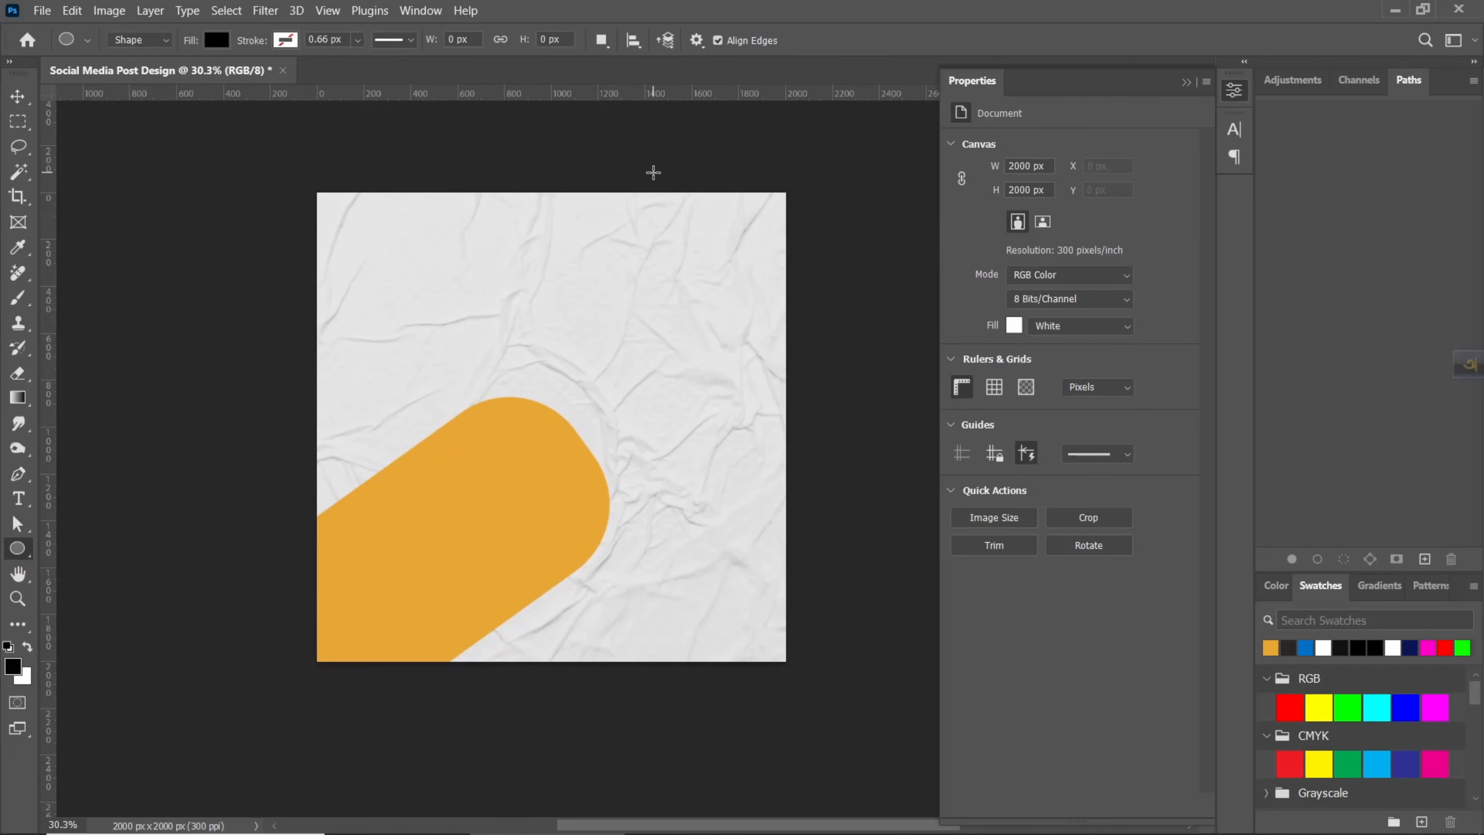
left_click_drag(661, 168, 836, 345)
left_click(1015, 285)
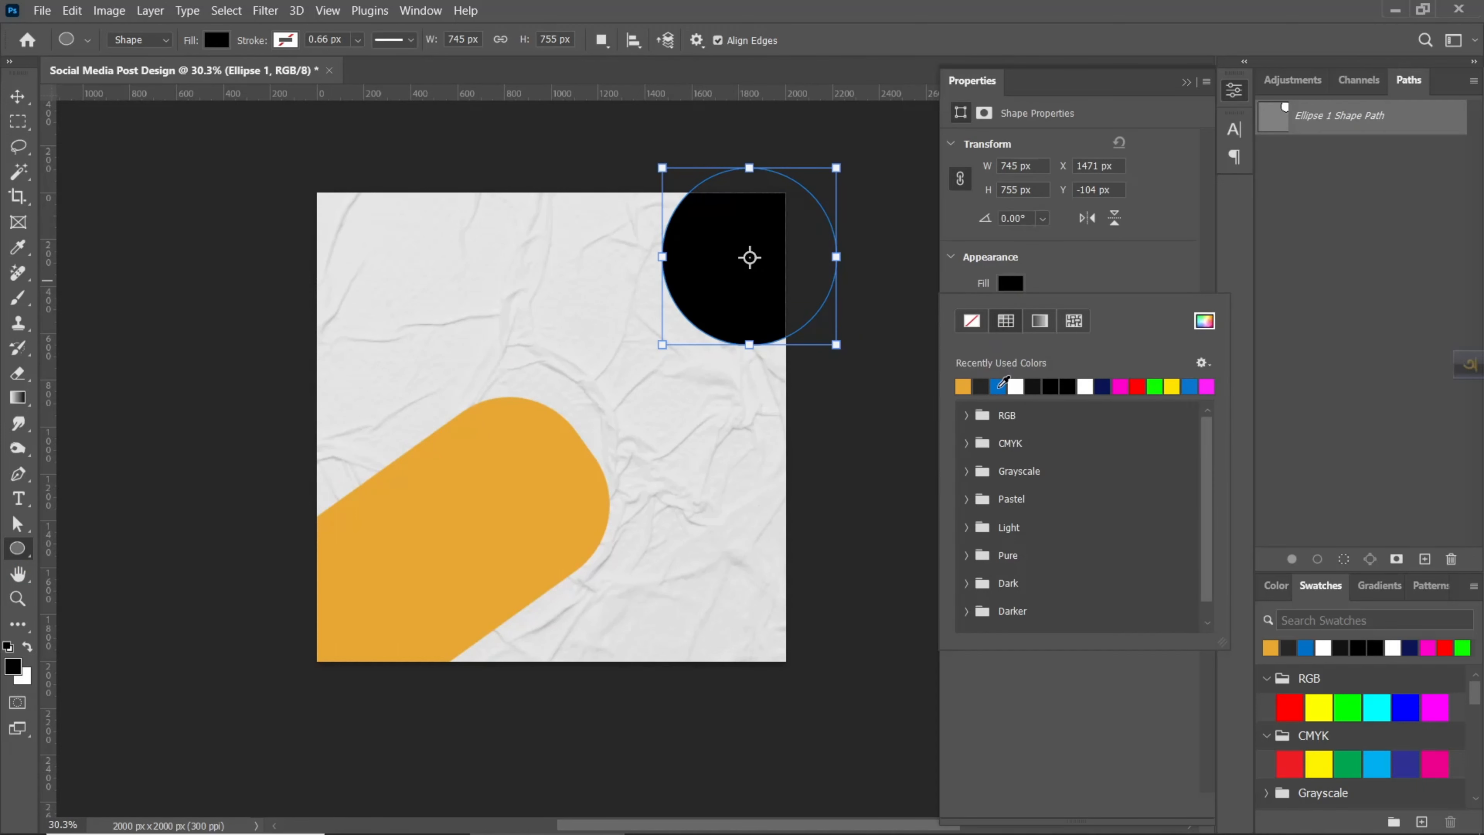
left_click(998, 386)
left_click(16, 101)
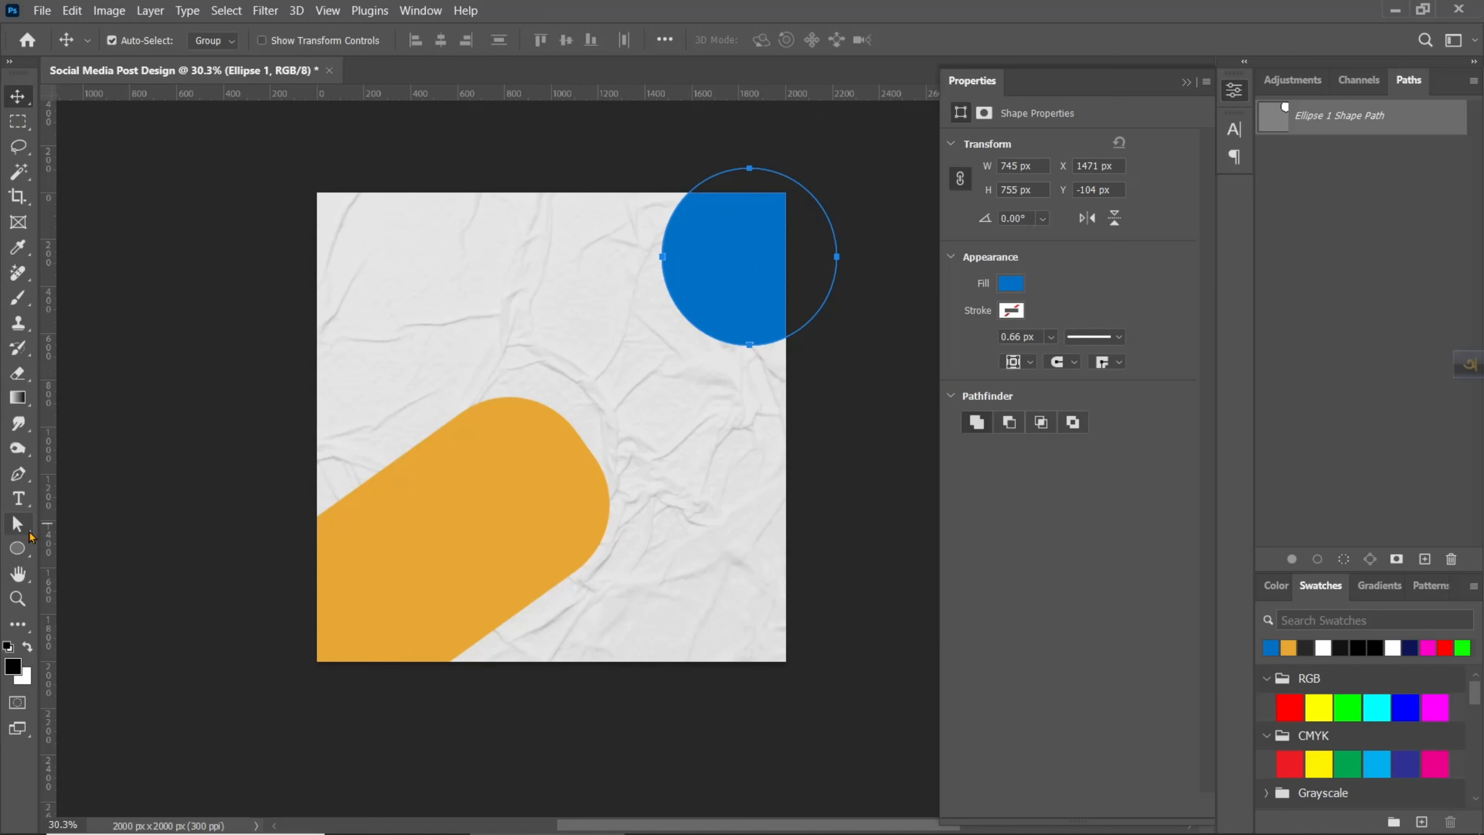
Step: Reshape the blue ellipse into an organic blob with Direct Selection, adjusting the handles of its top, left and bottom anchor points
left_click(15, 527)
right_click(18, 528)
left_click(96, 543)
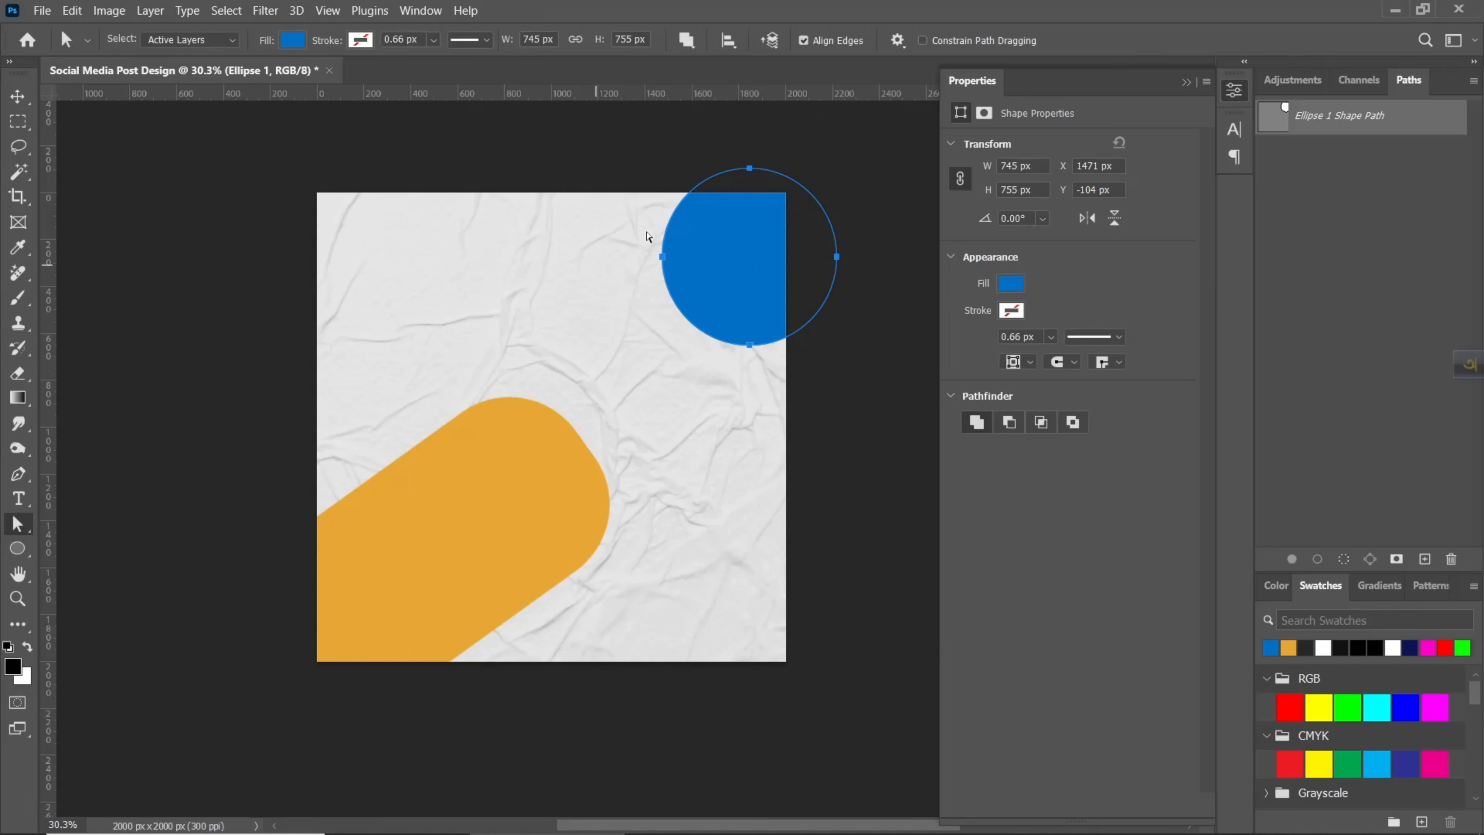
mouse_move(636, 207)
left_mouse_down()
mouse_move(806, 357)
mouse_move(768, 342)
mouse_move(761, 353)
mouse_move(795, 354)
mouse_move(778, 378)
left_mouse_up()
key("Return")
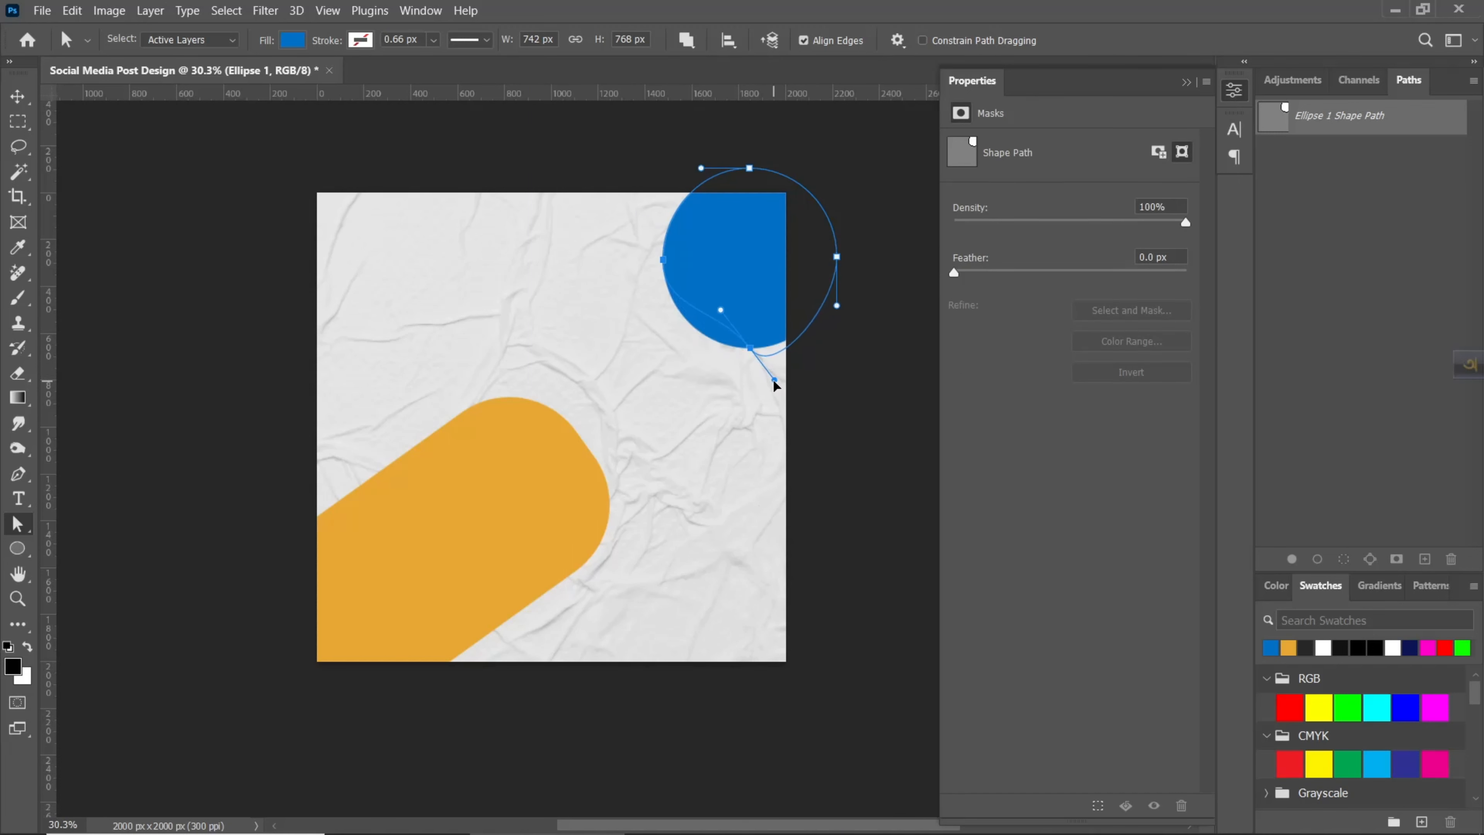
left_click_drag(741, 327, 739, 314)
left_click_drag(700, 176, 707, 179)
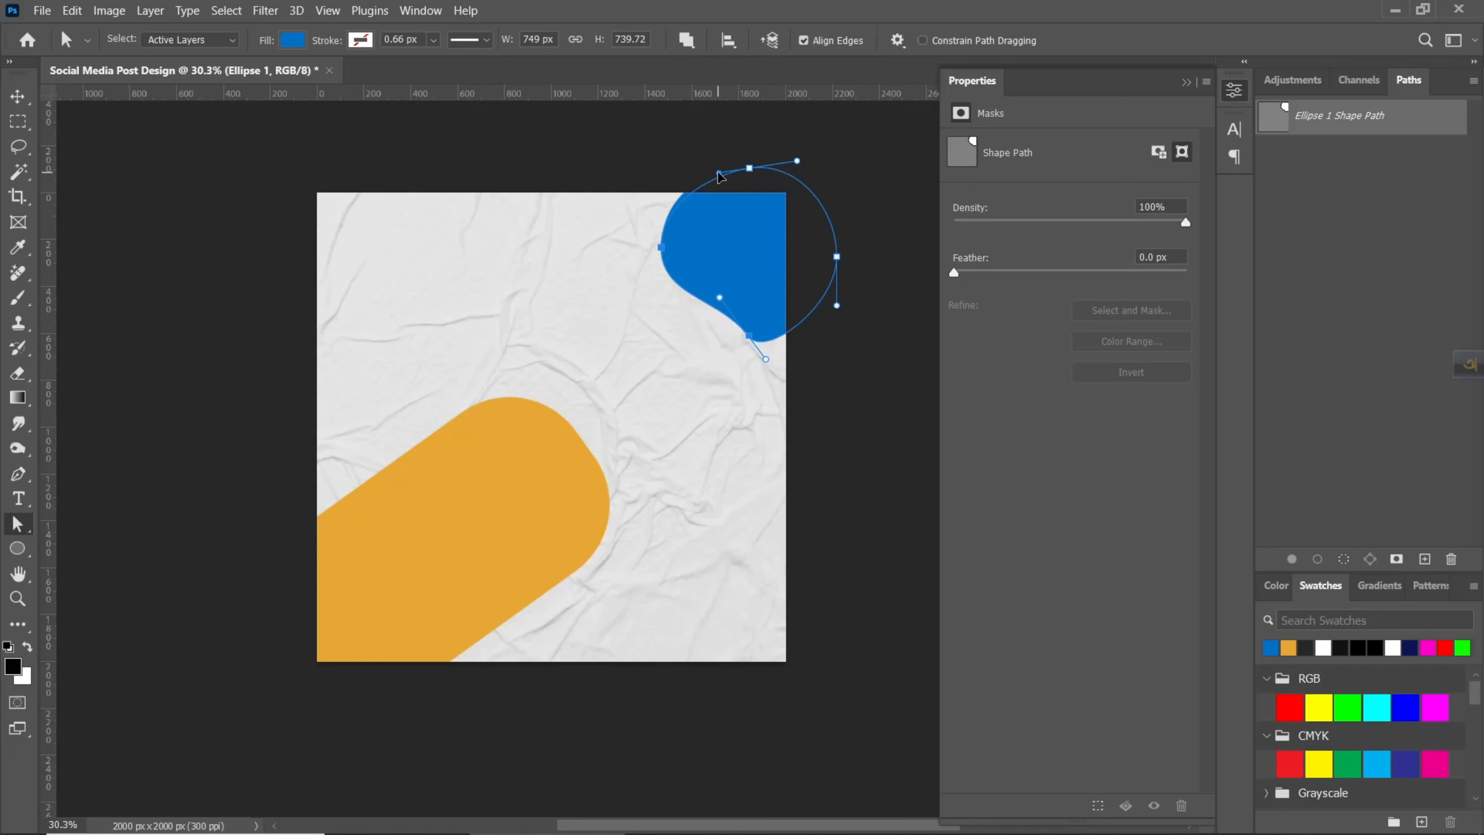
left_click_drag(660, 248, 648, 199)
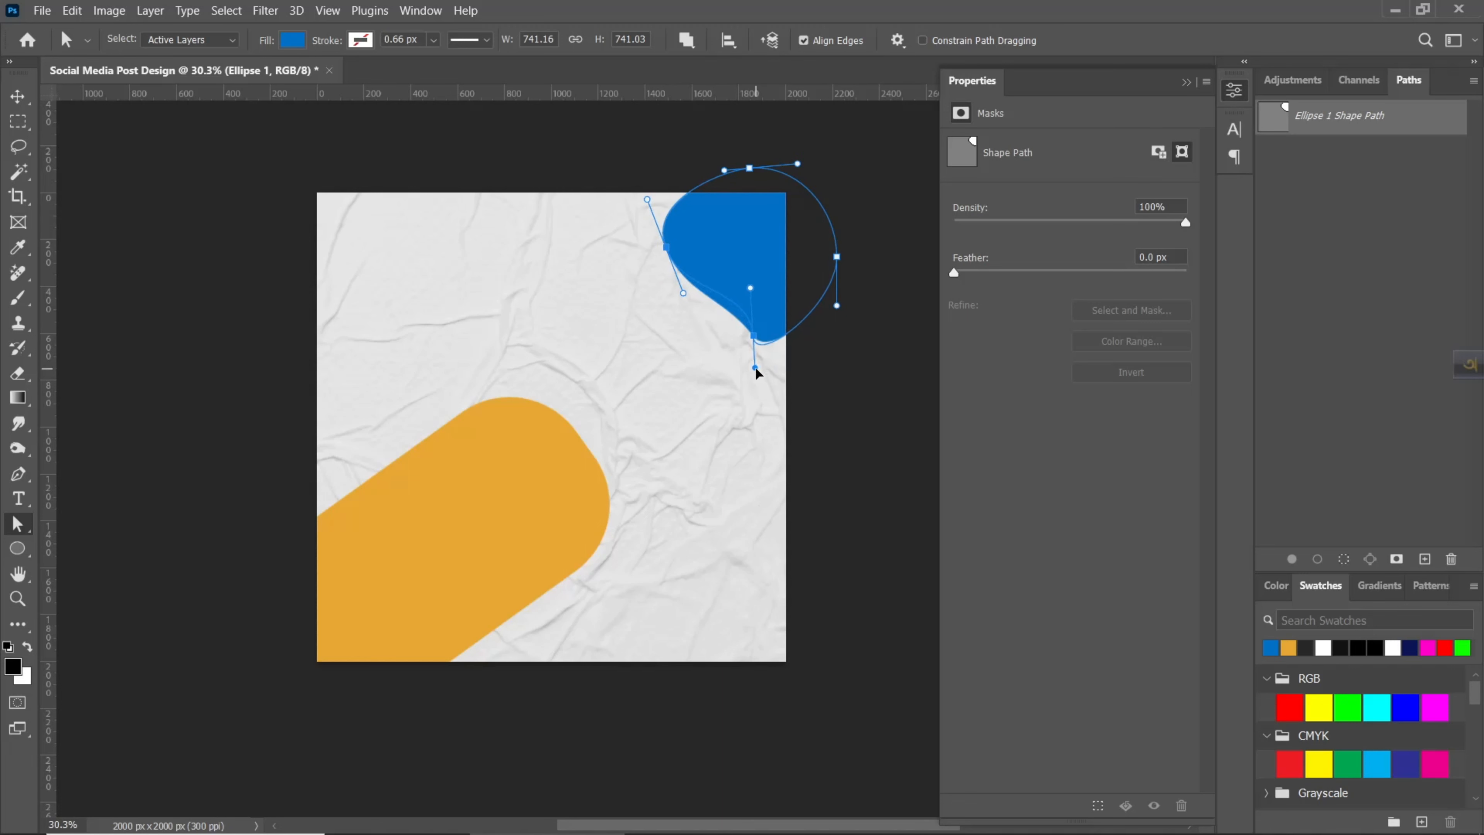
Step: Move the blue blob slightly down and to the right with the Move tool
key("v")
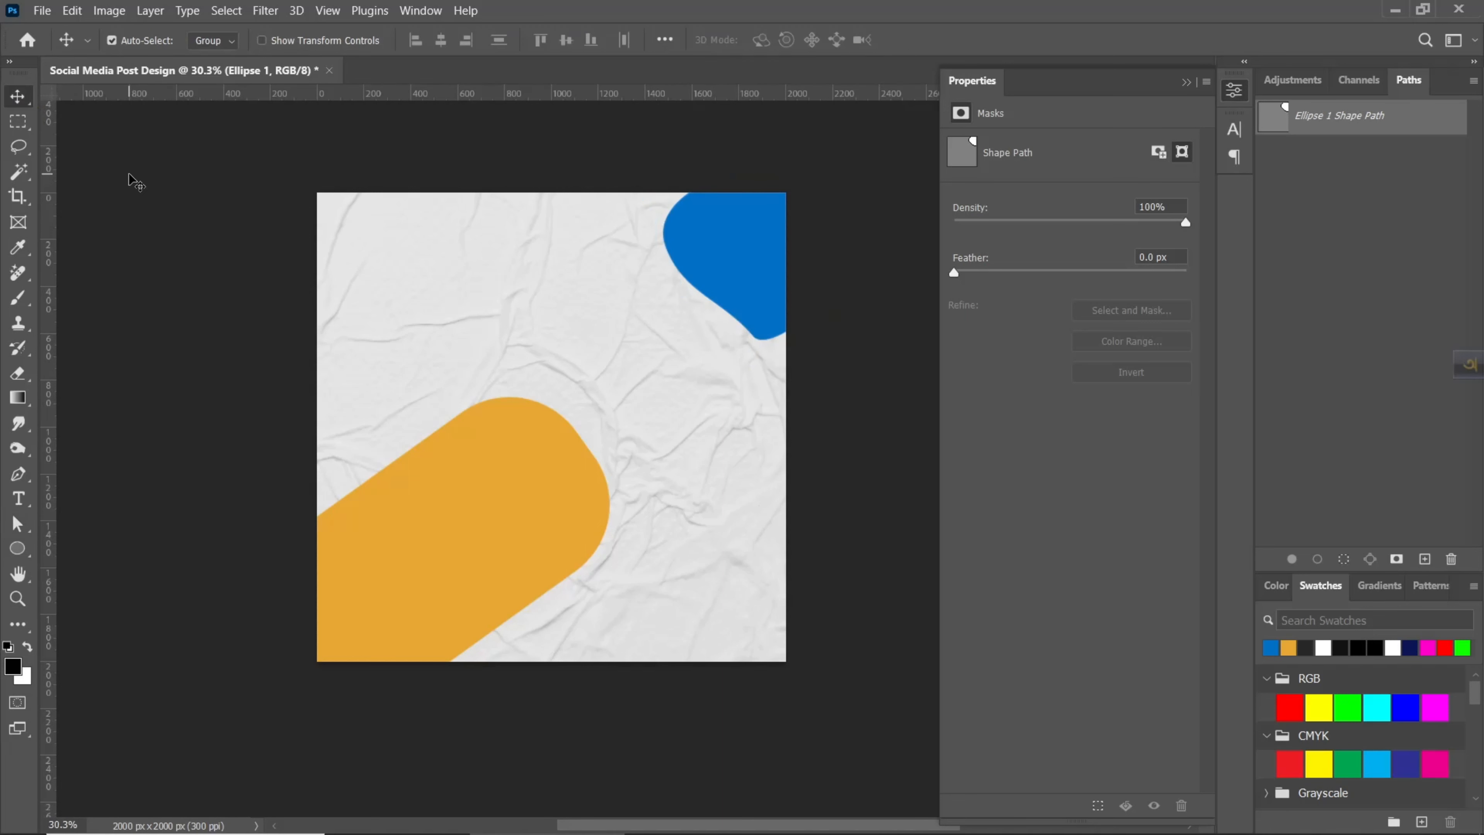
left_click_drag(732, 286, 741, 290)
key("ctrl+t")
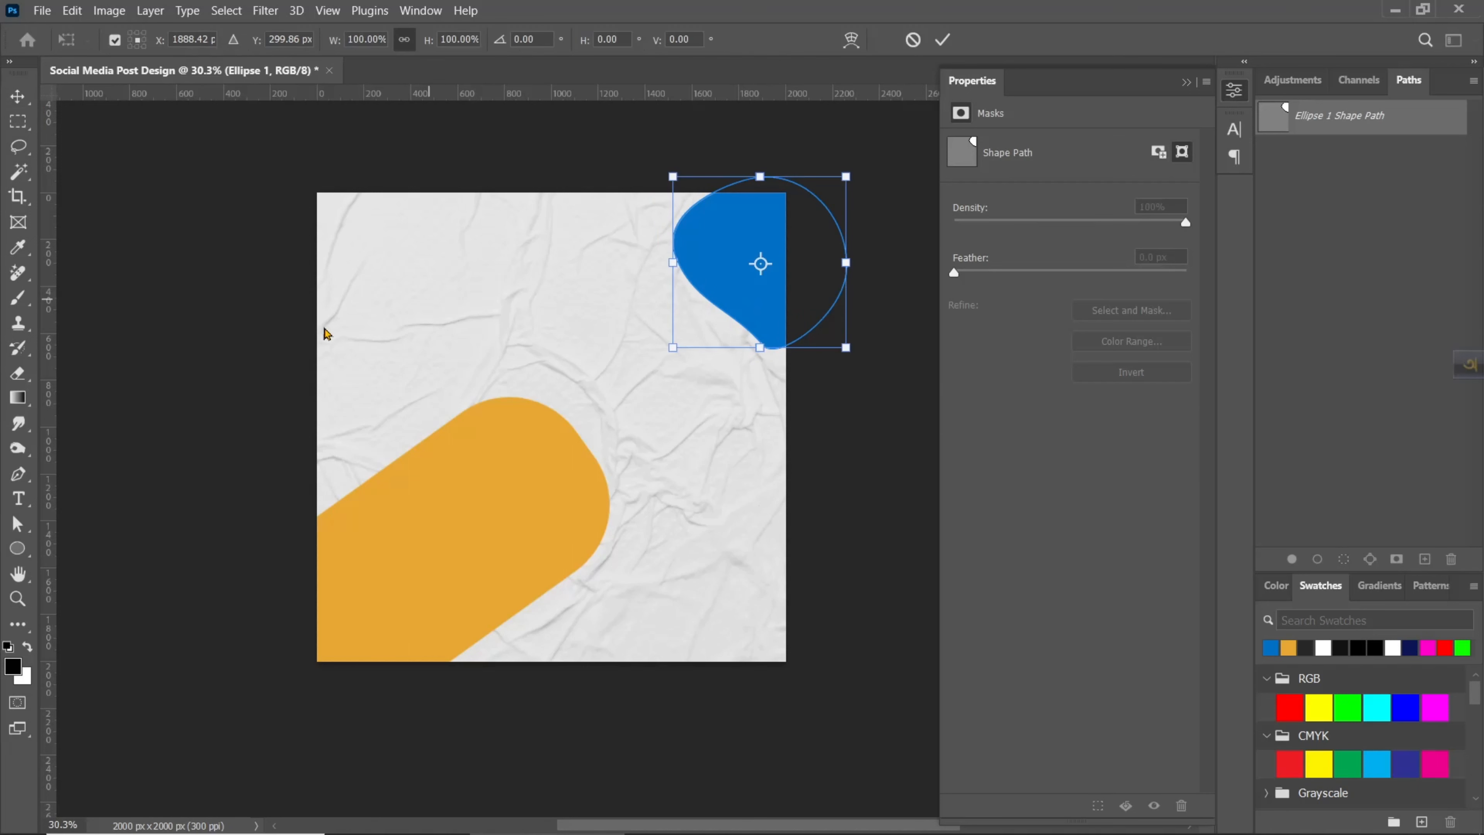
Step: Refine the blue blob's outline with Direct Selection by adjusting its bottom and left anchor points and the curve handles between them
left_click(17, 527)
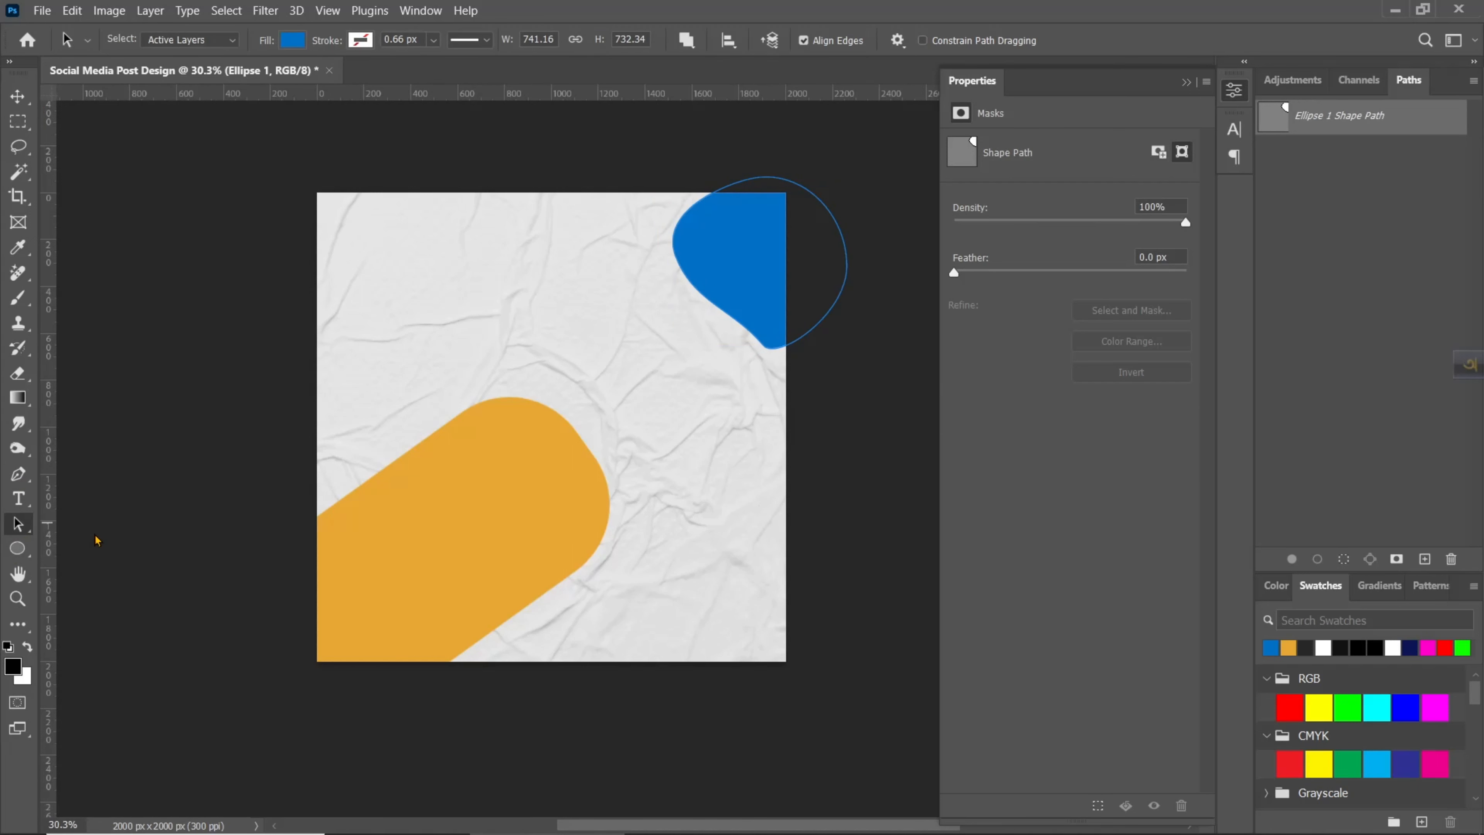
left_click_drag(776, 360, 789, 380)
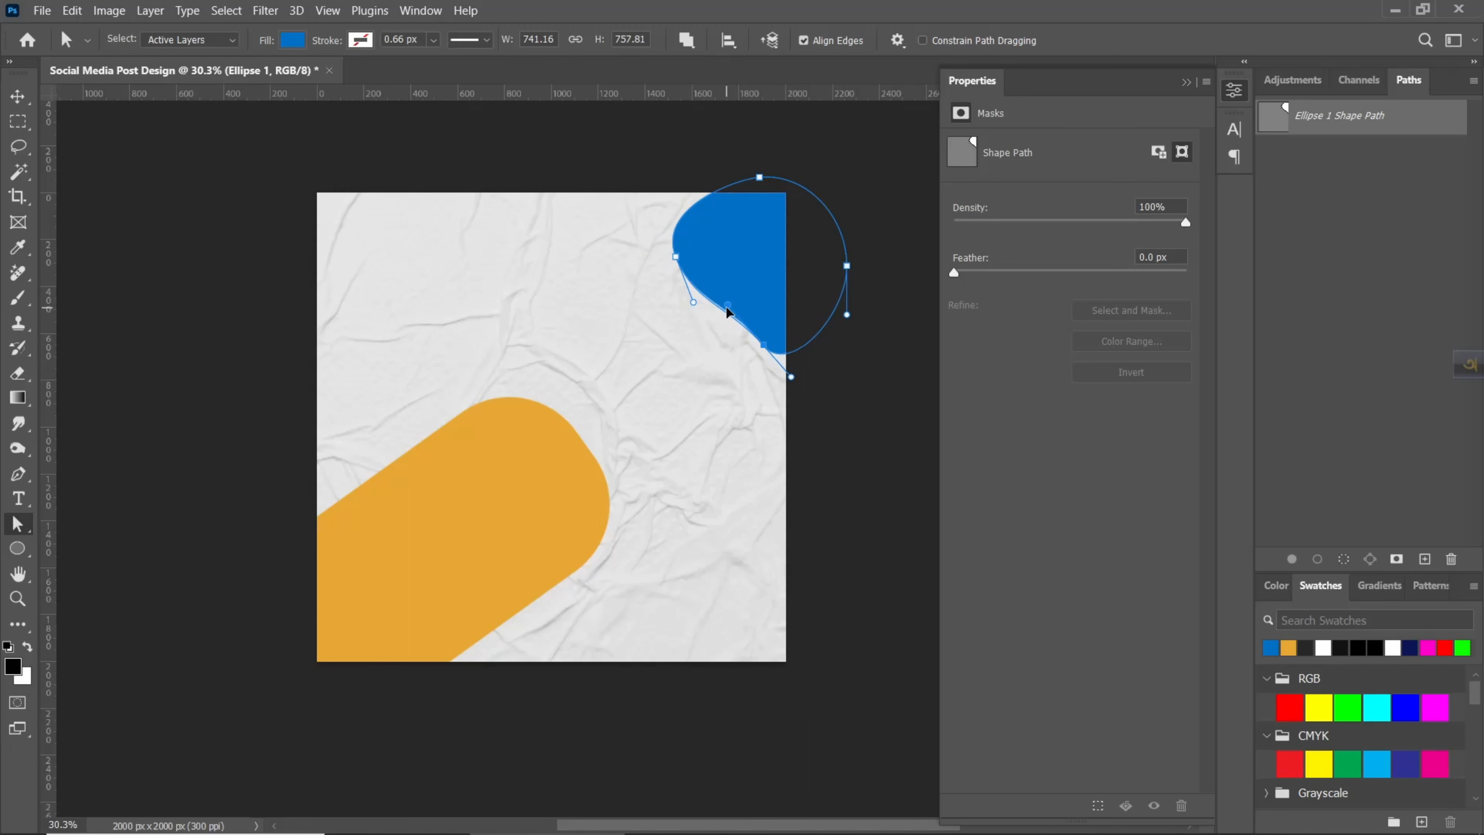
left_click(689, 306)
left_click(696, 285)
left_click_drag(674, 260, 669, 244)
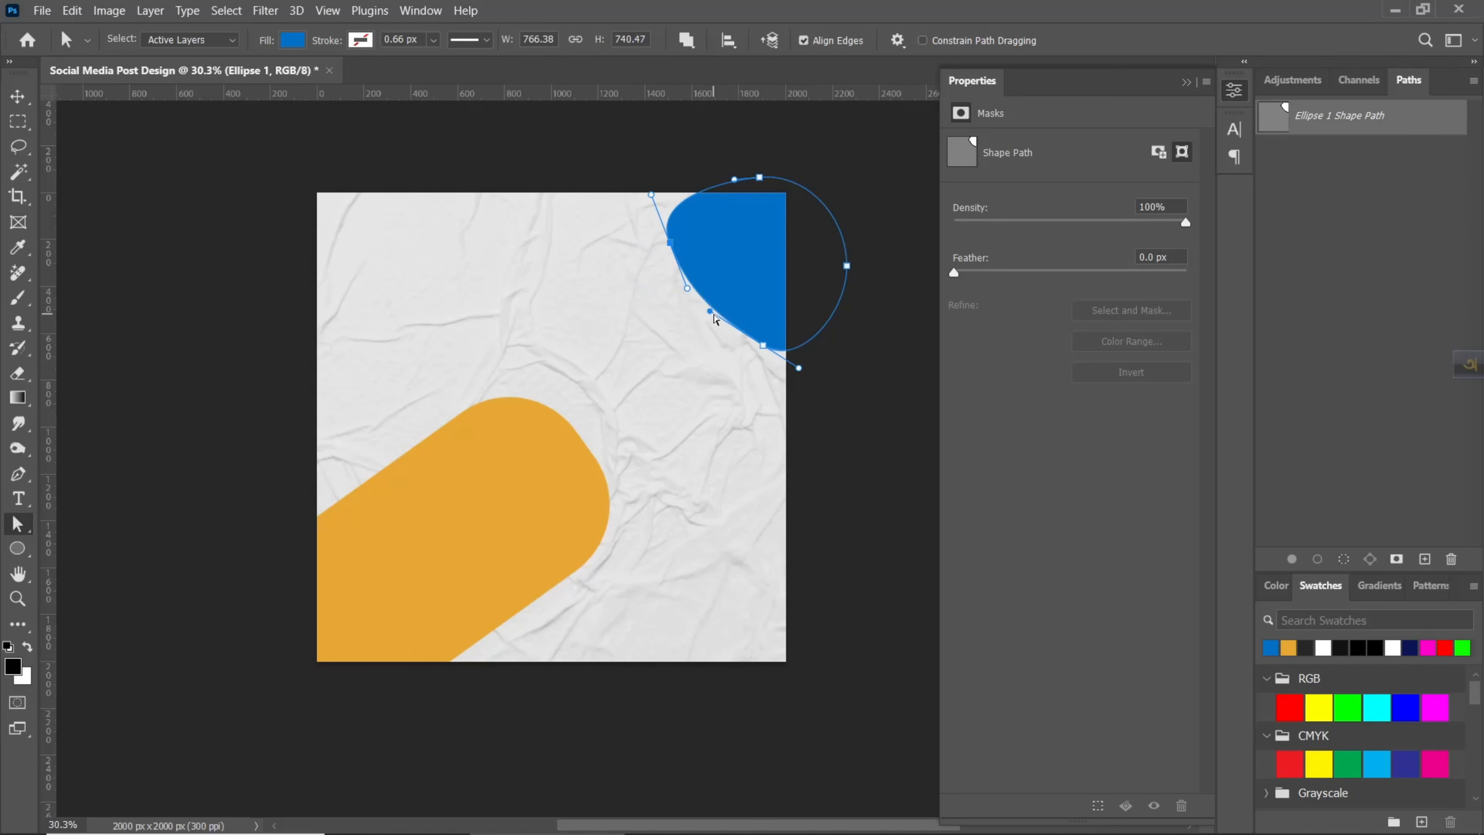
left_click_drag(712, 313, 708, 267)
left_click(18, 98)
left_click(661, 279)
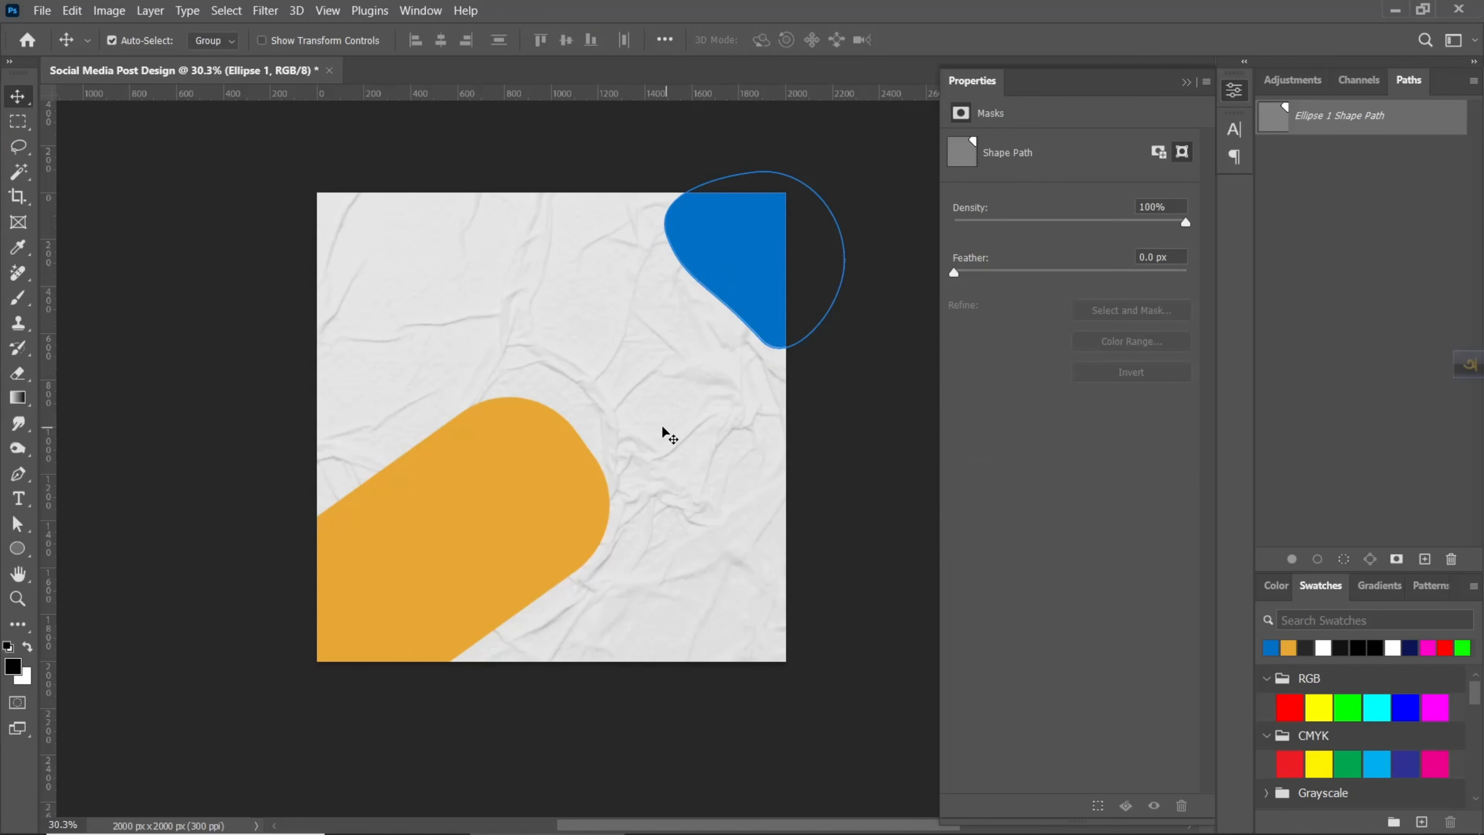
left_click(875, 450)
scroll(496, 397, "up", 2)
scroll(496, 396, "down", 2)
left_click_drag(577, 370, 554, 373)
scroll(487, 332, "up", 1)
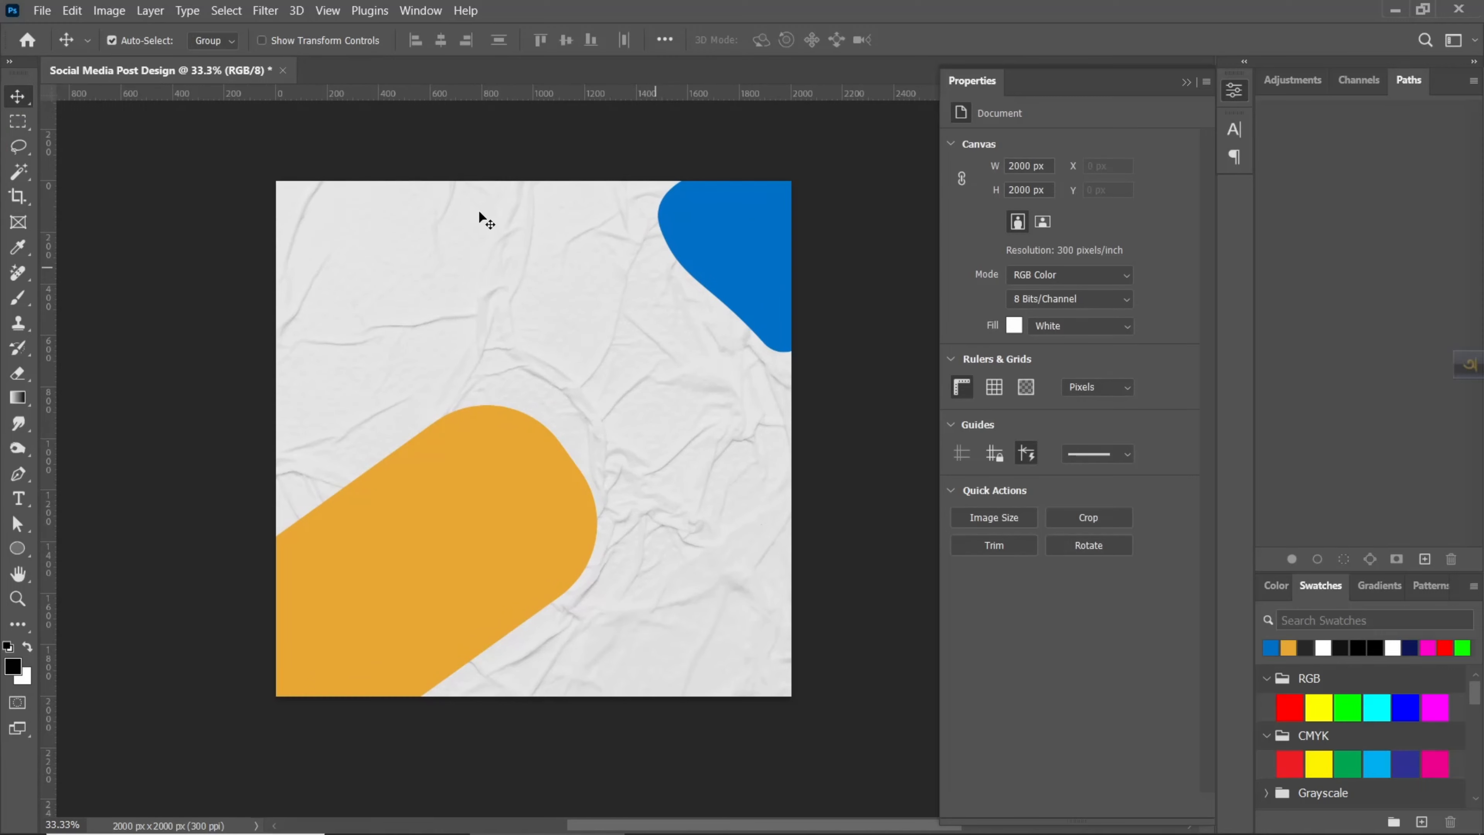
Step: Place the Max-Air-Pro-Pegasus-33 shoe image as an embedded object on the canvas and shift it slightly down and to the left
left_click(41, 11)
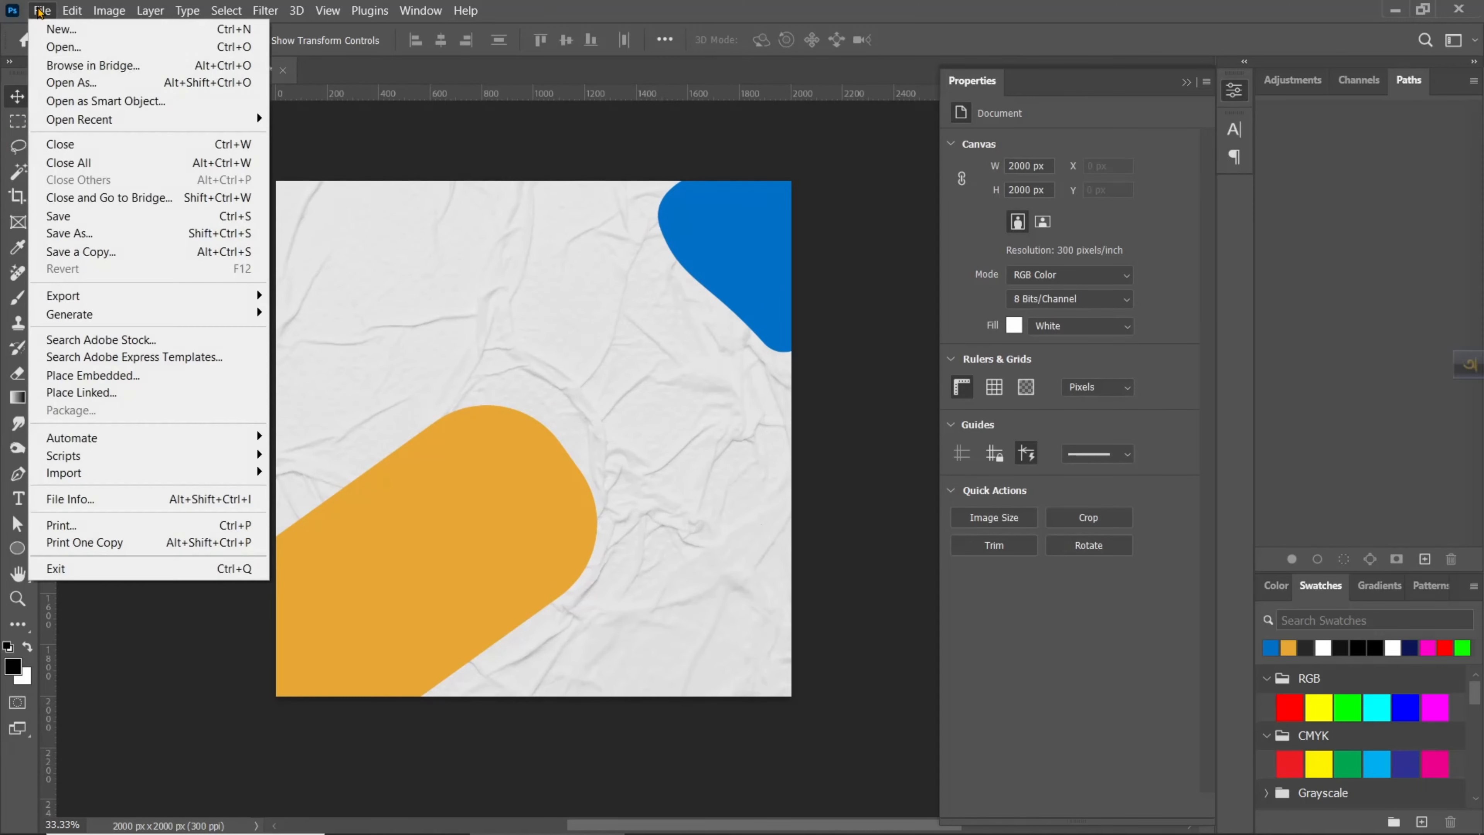
left_click(88, 375)
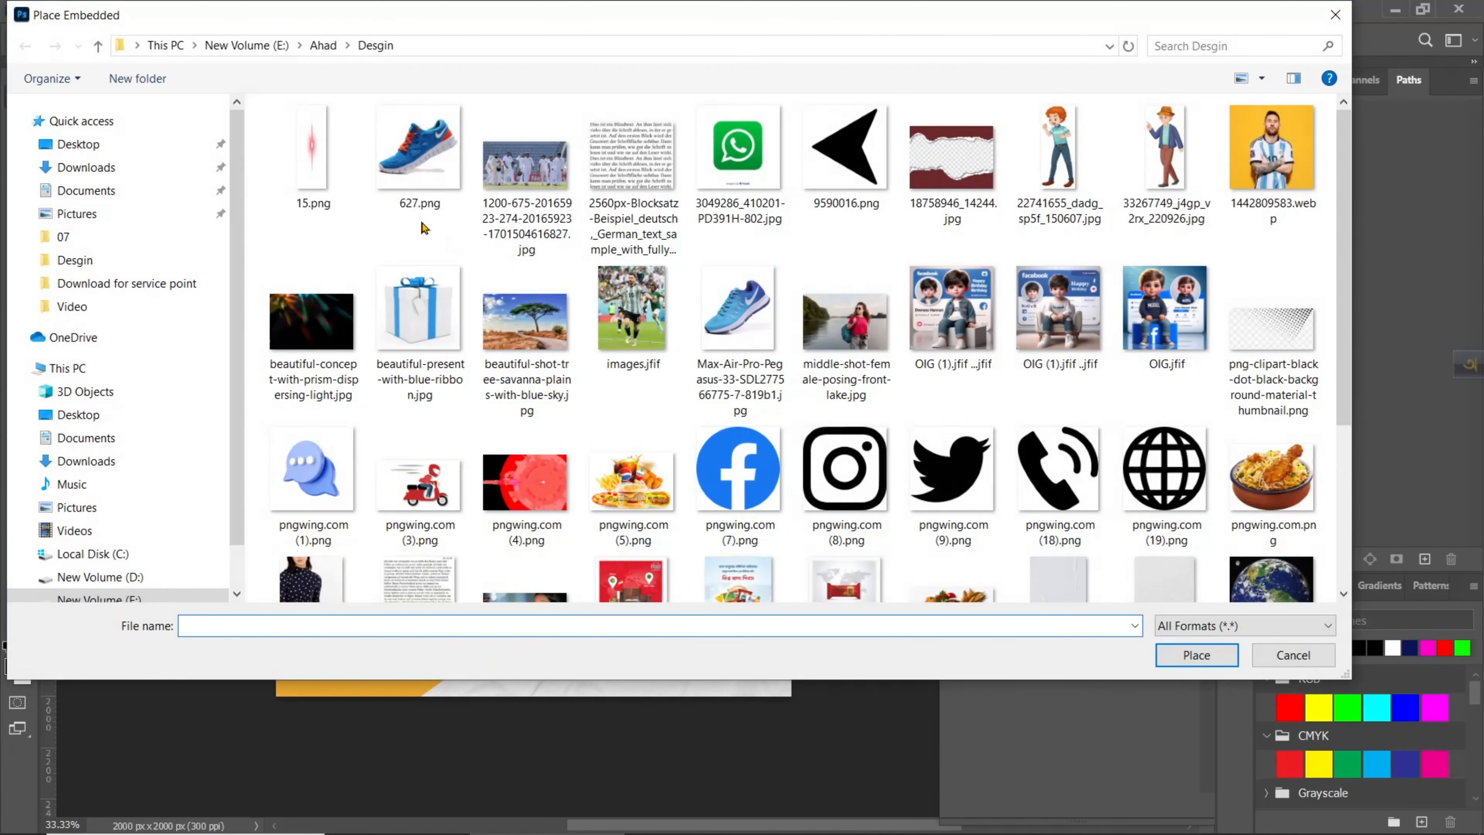
left_click(754, 301)
left_click(1195, 654)
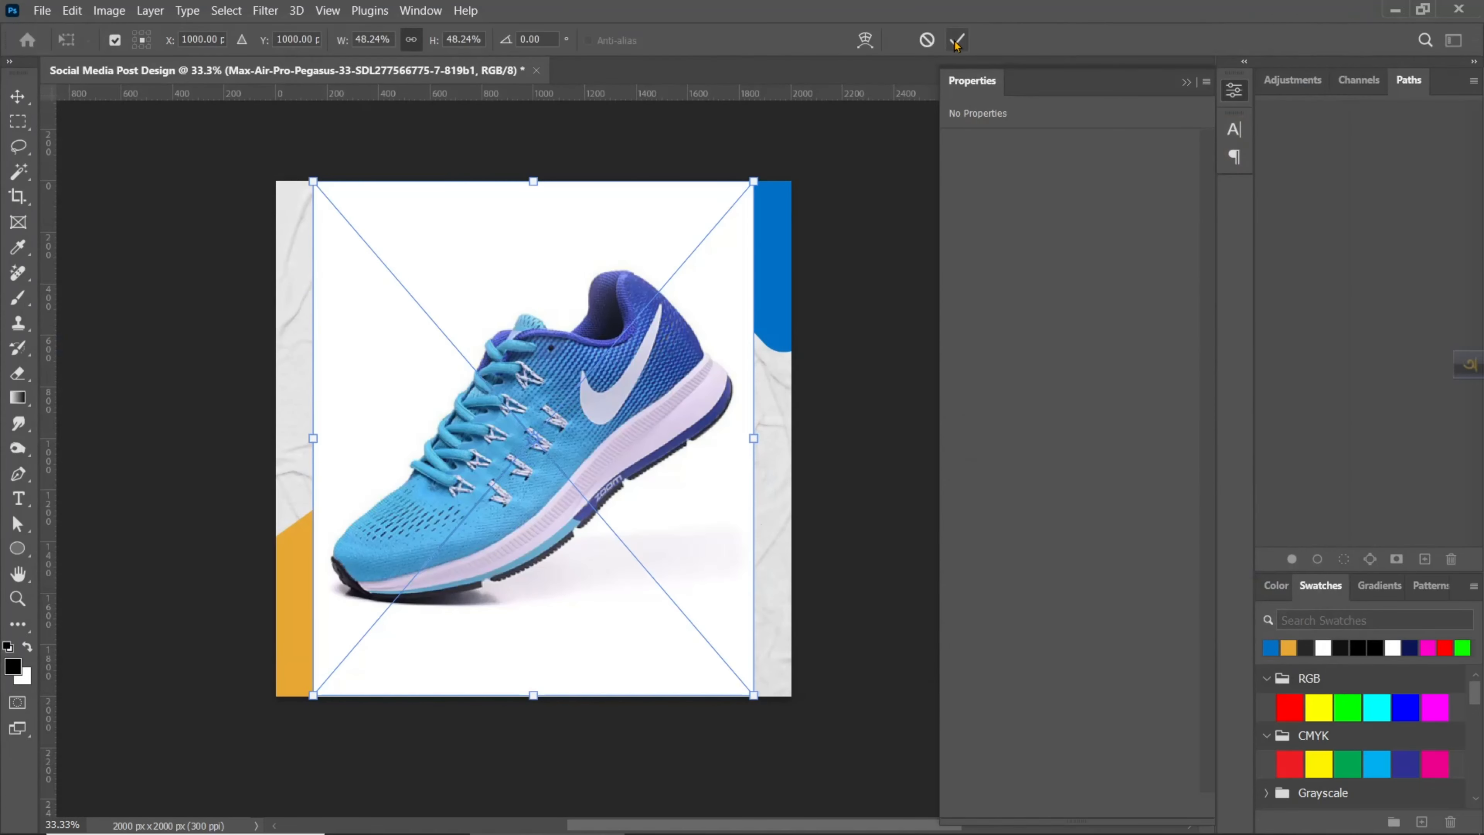
left_click(956, 40)
left_click_drag(161, 298, 153, 315)
Step: Select the shoe with Select Subject and mask out its white background
left_click(240, 10)
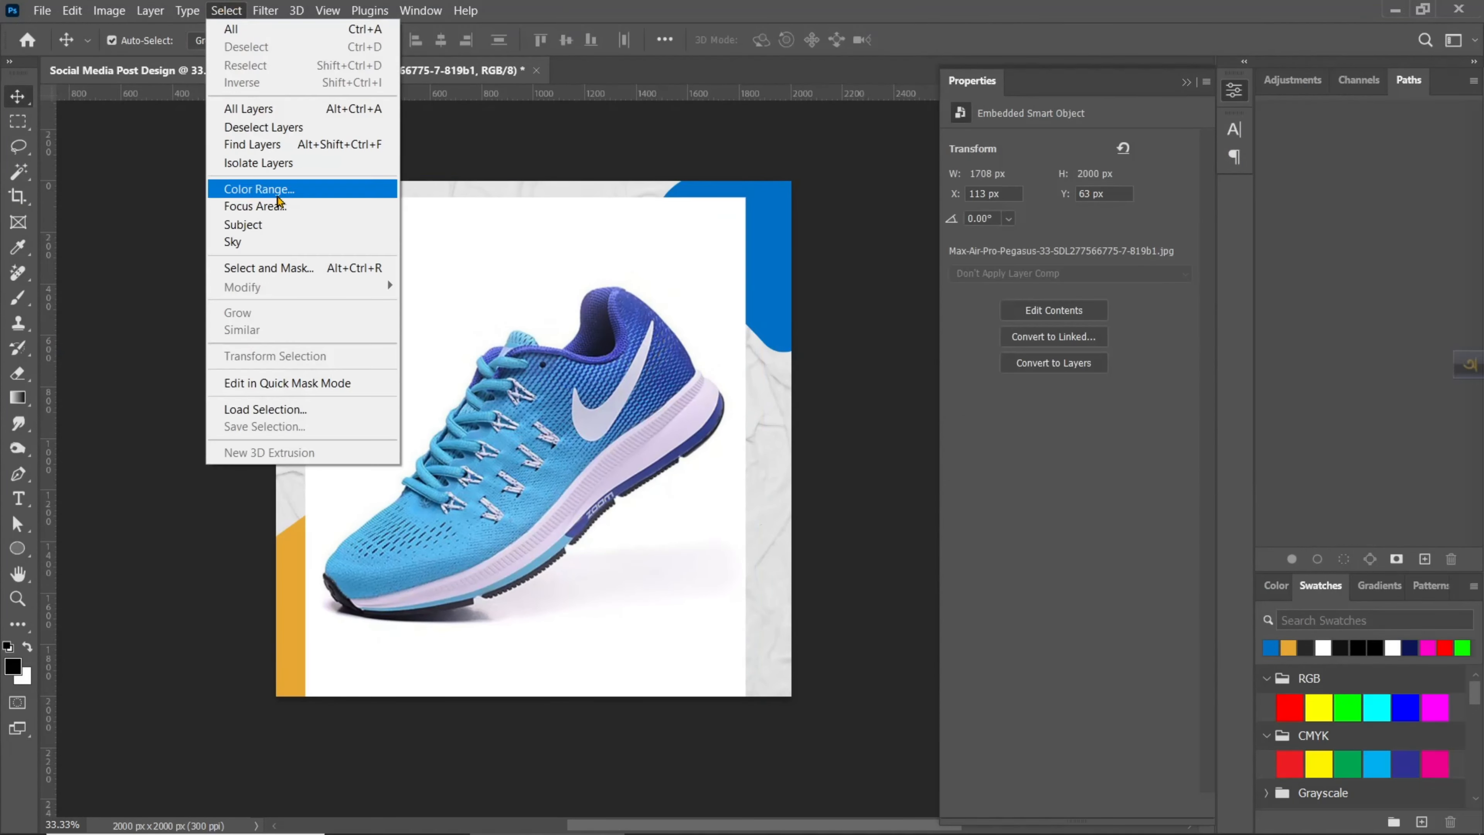
left_click(233, 225)
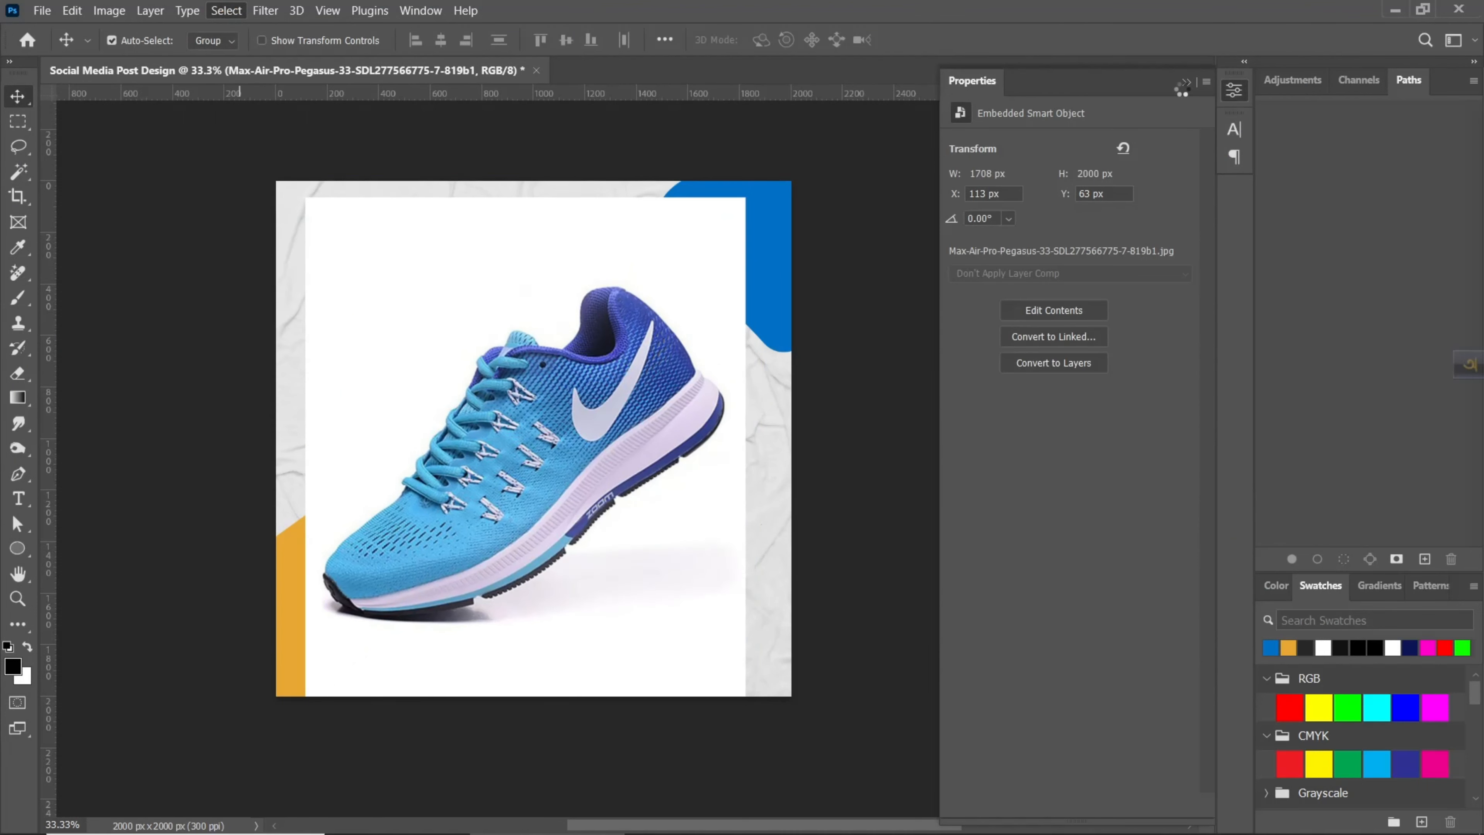
key("F7")
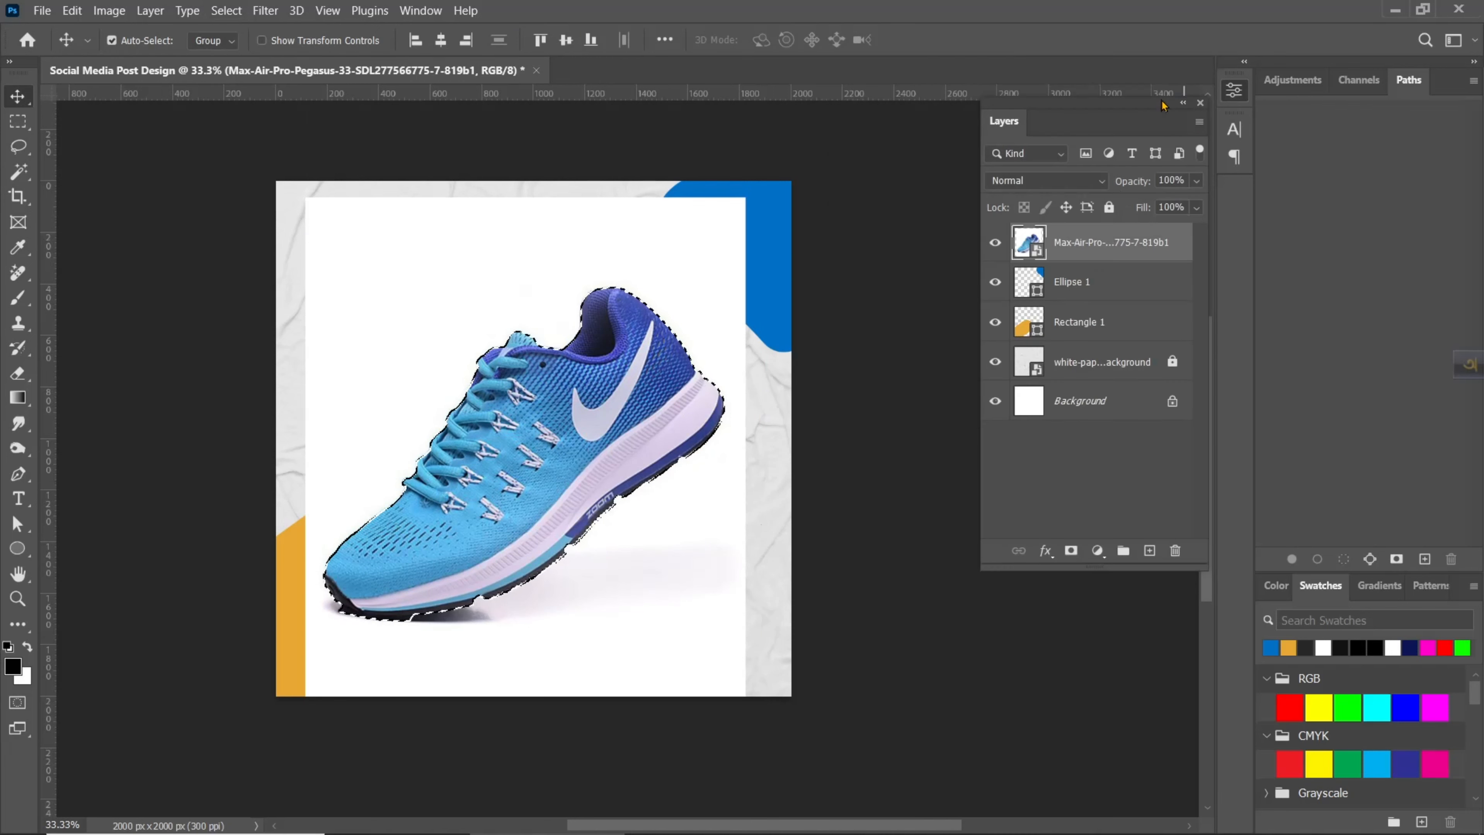
left_click(1071, 550)
Step: Rasterize the shoe layer and apply its layer mask permanently
right_click(1009, 232)
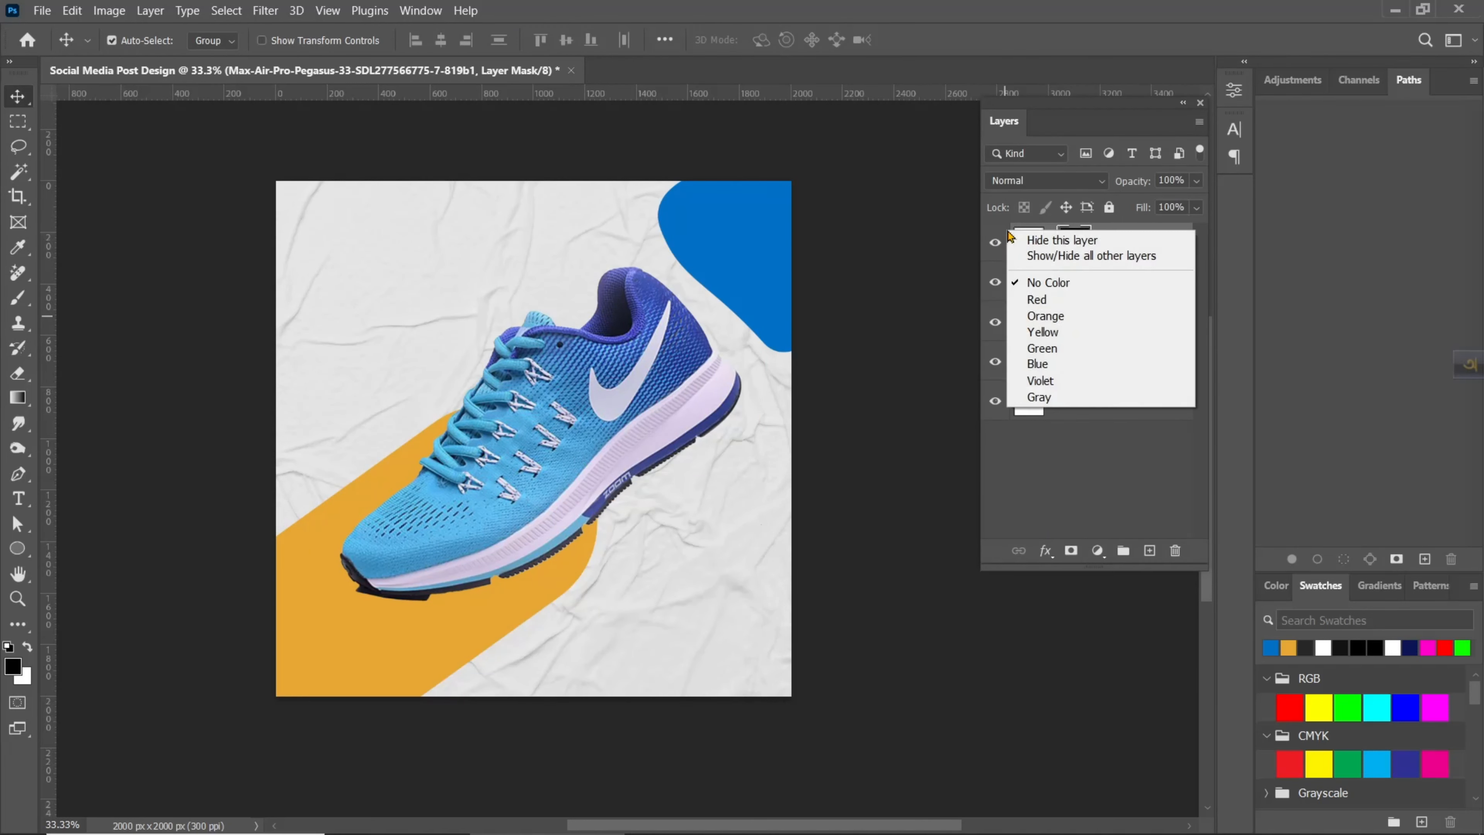
left_click(1019, 232)
right_click(1049, 237)
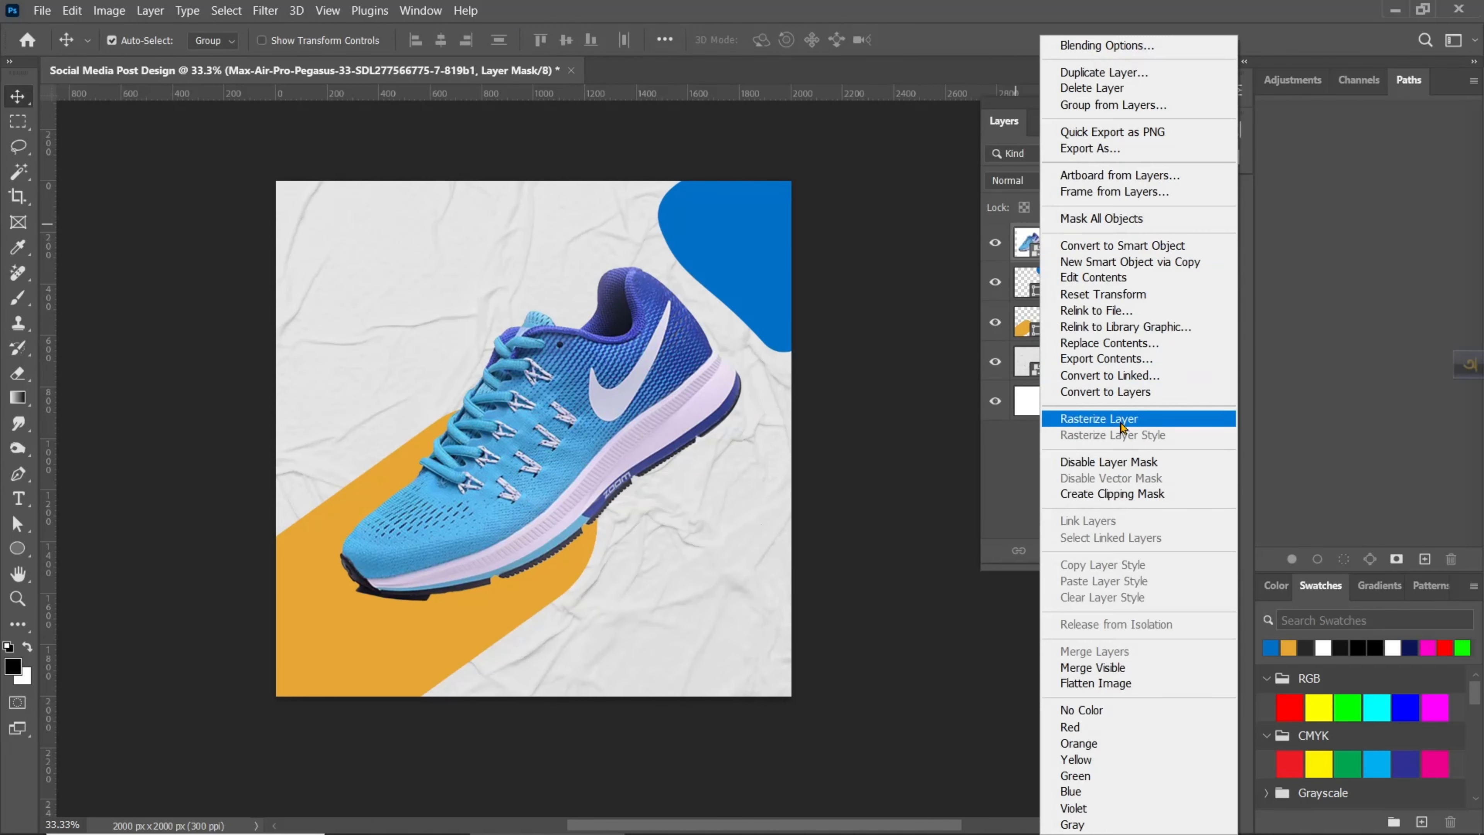
left_click(1110, 418)
right_click(1079, 250)
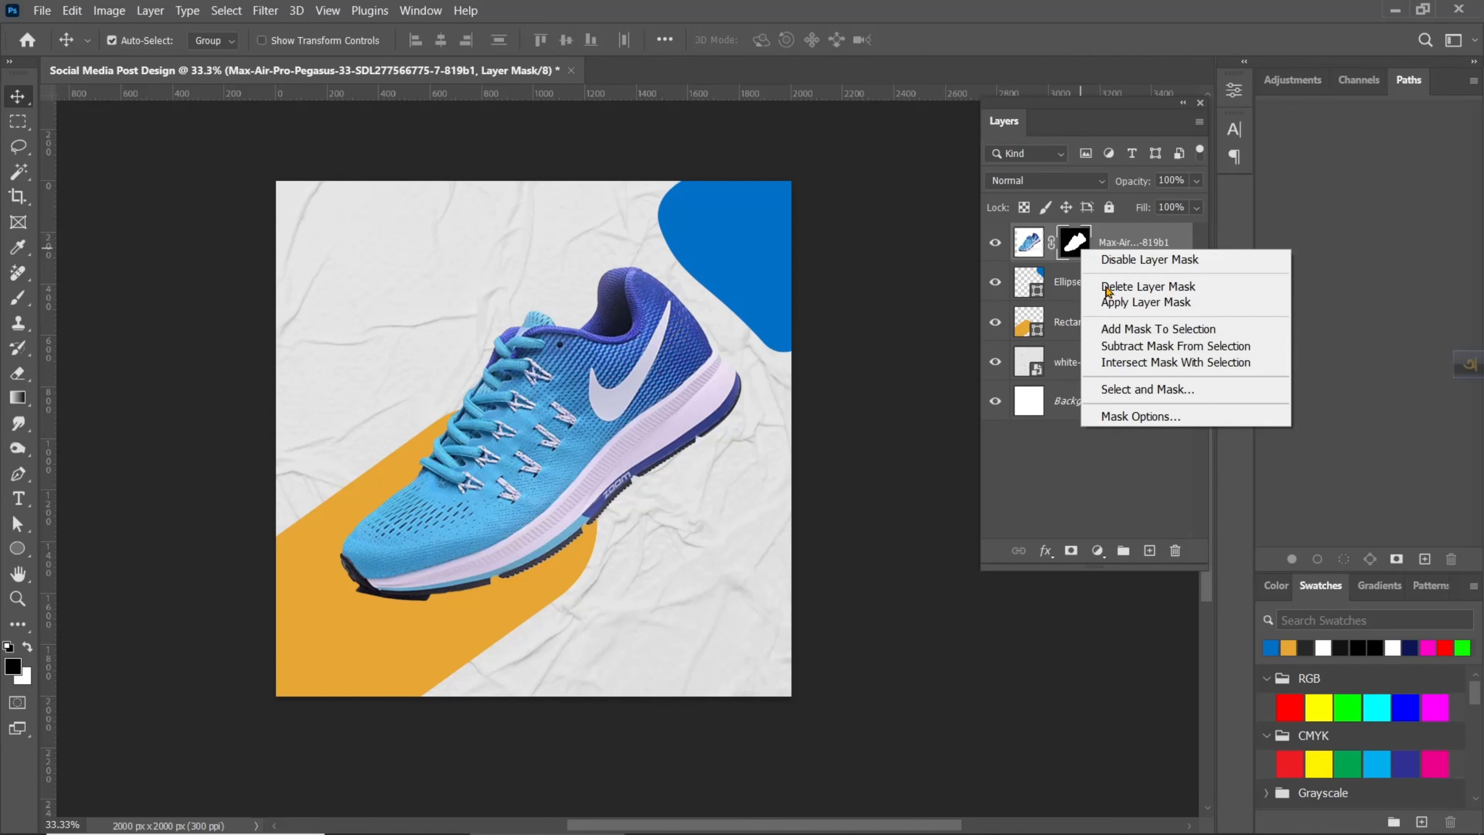
left_click(1124, 303)
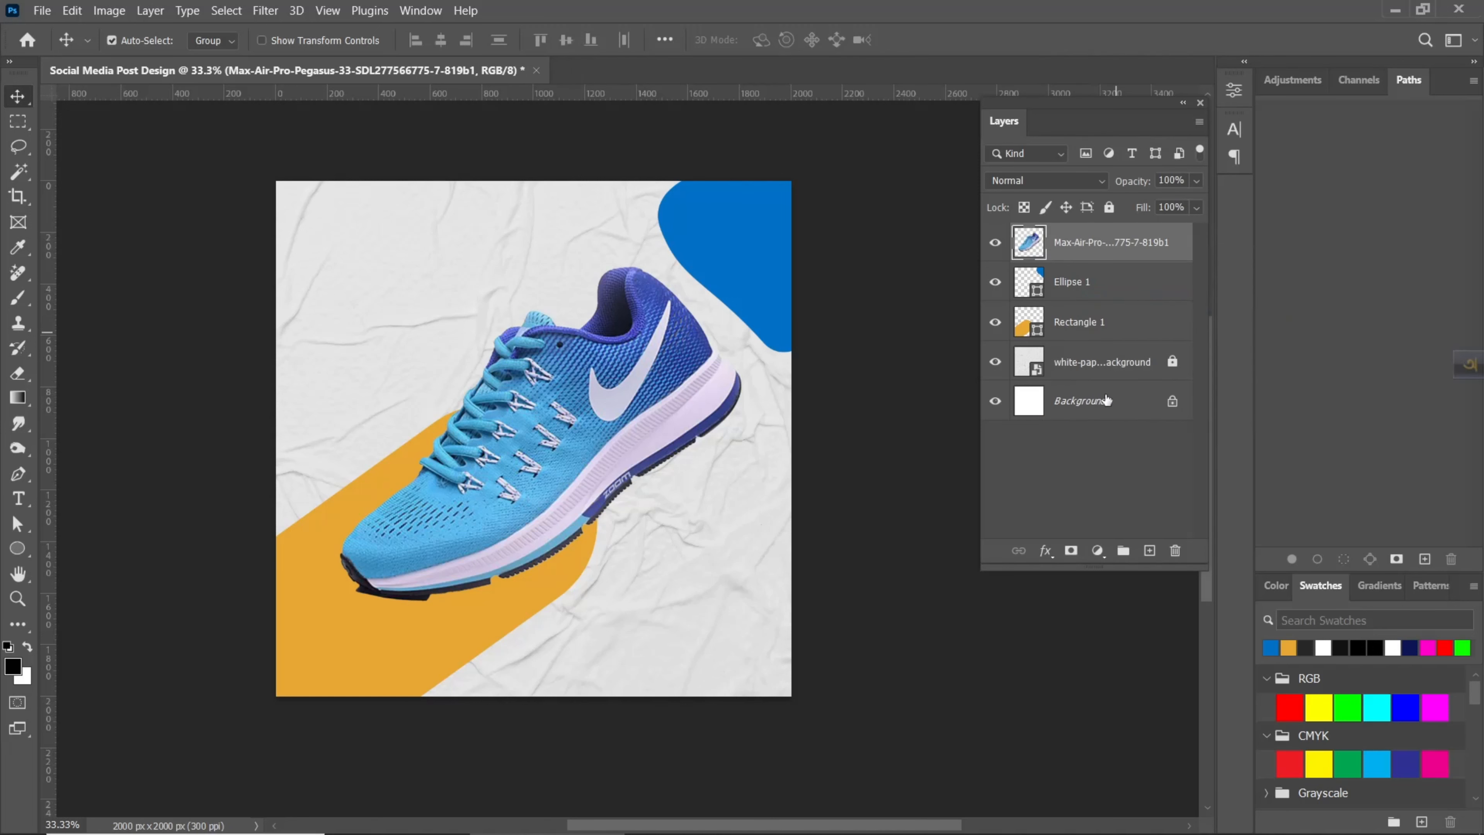
Step: Erase the dark shadow remnant beneath the shoe's toe with a 45 px Eraser brush
left_click(18, 374)
scroll(400, 617, "up", 3)
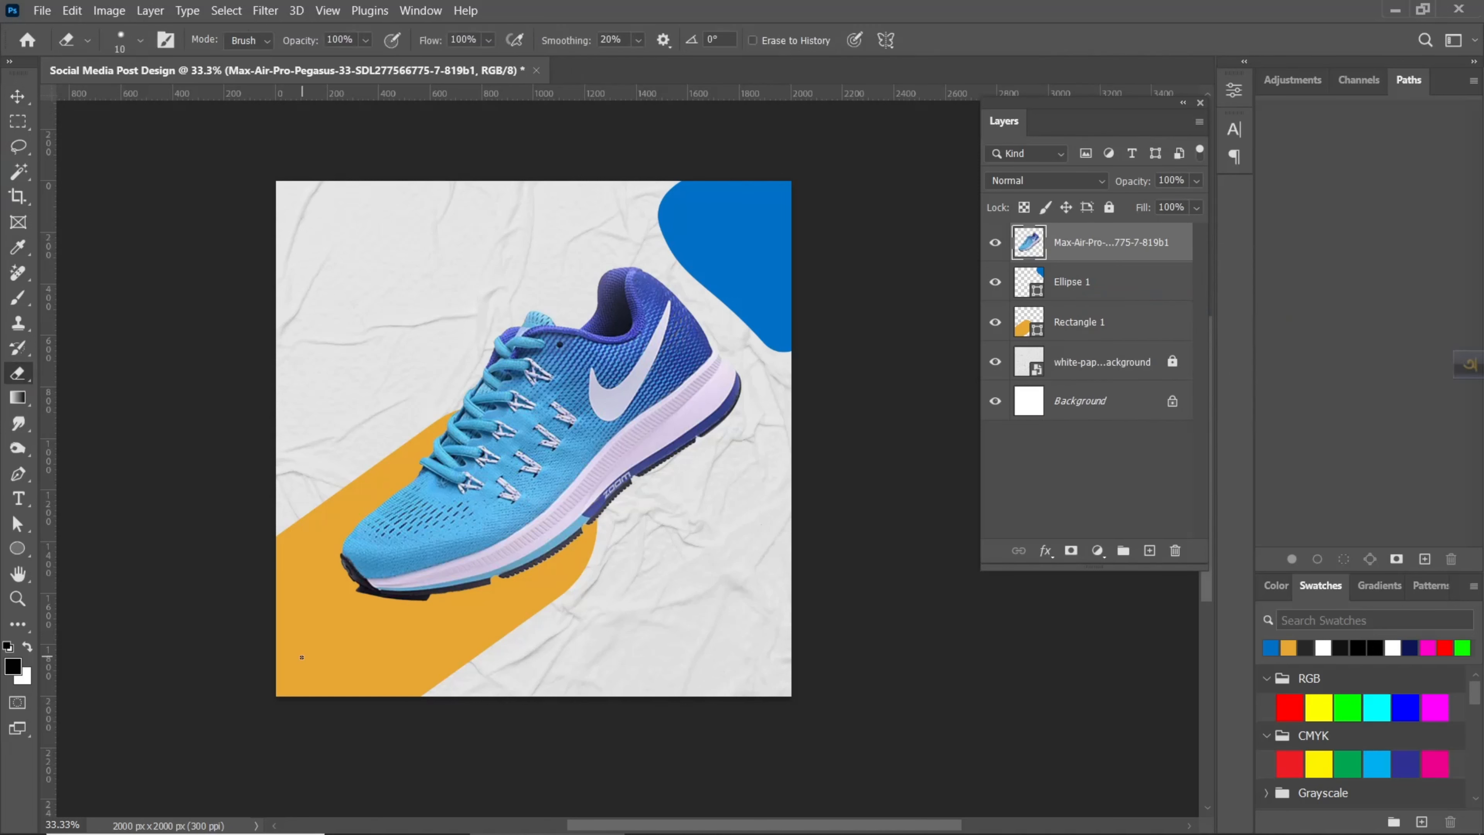
scroll(404, 624, "down", 2)
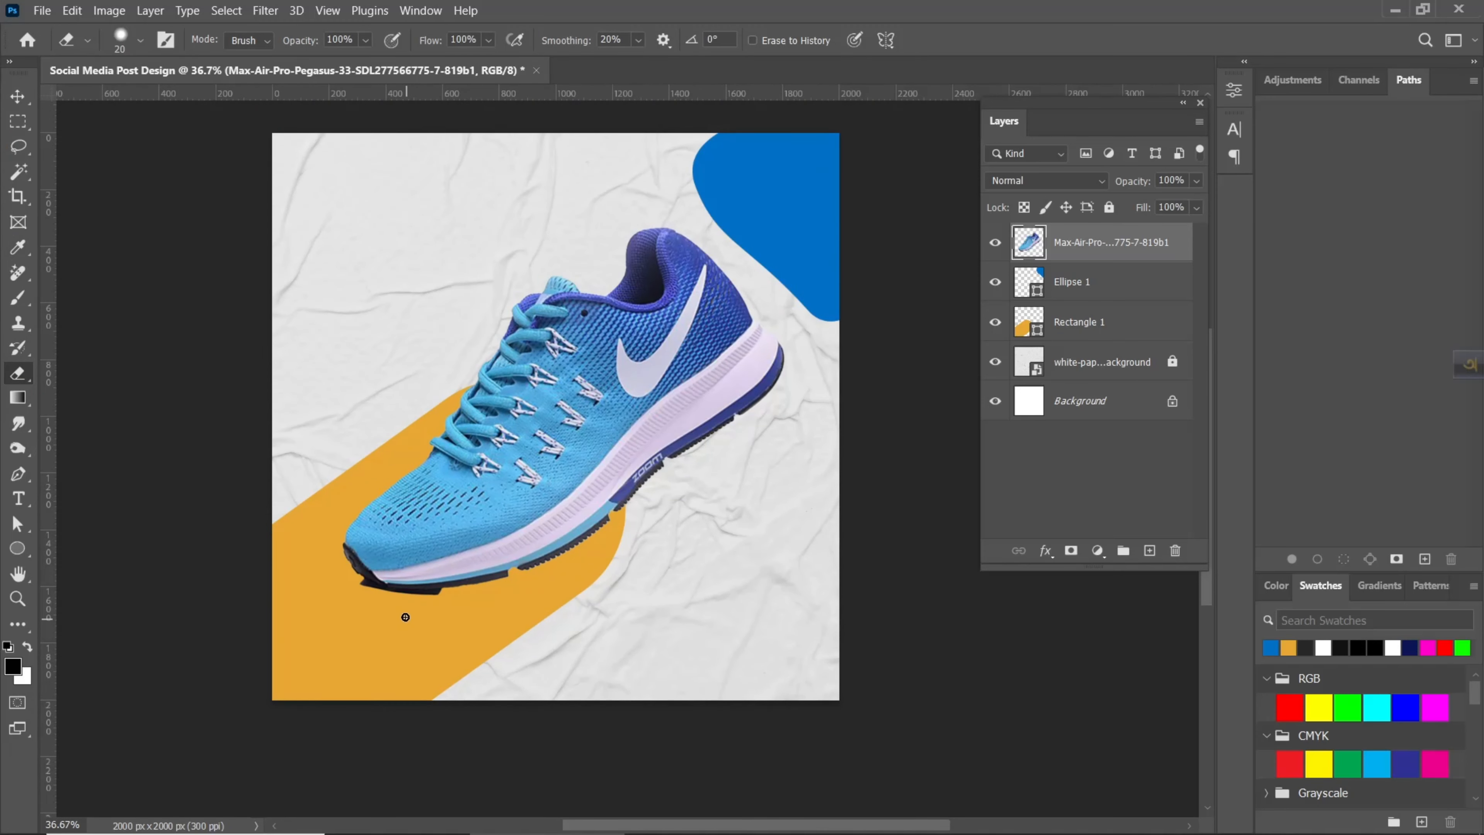
key("bracketright")
scroll(433, 595, "up", 1)
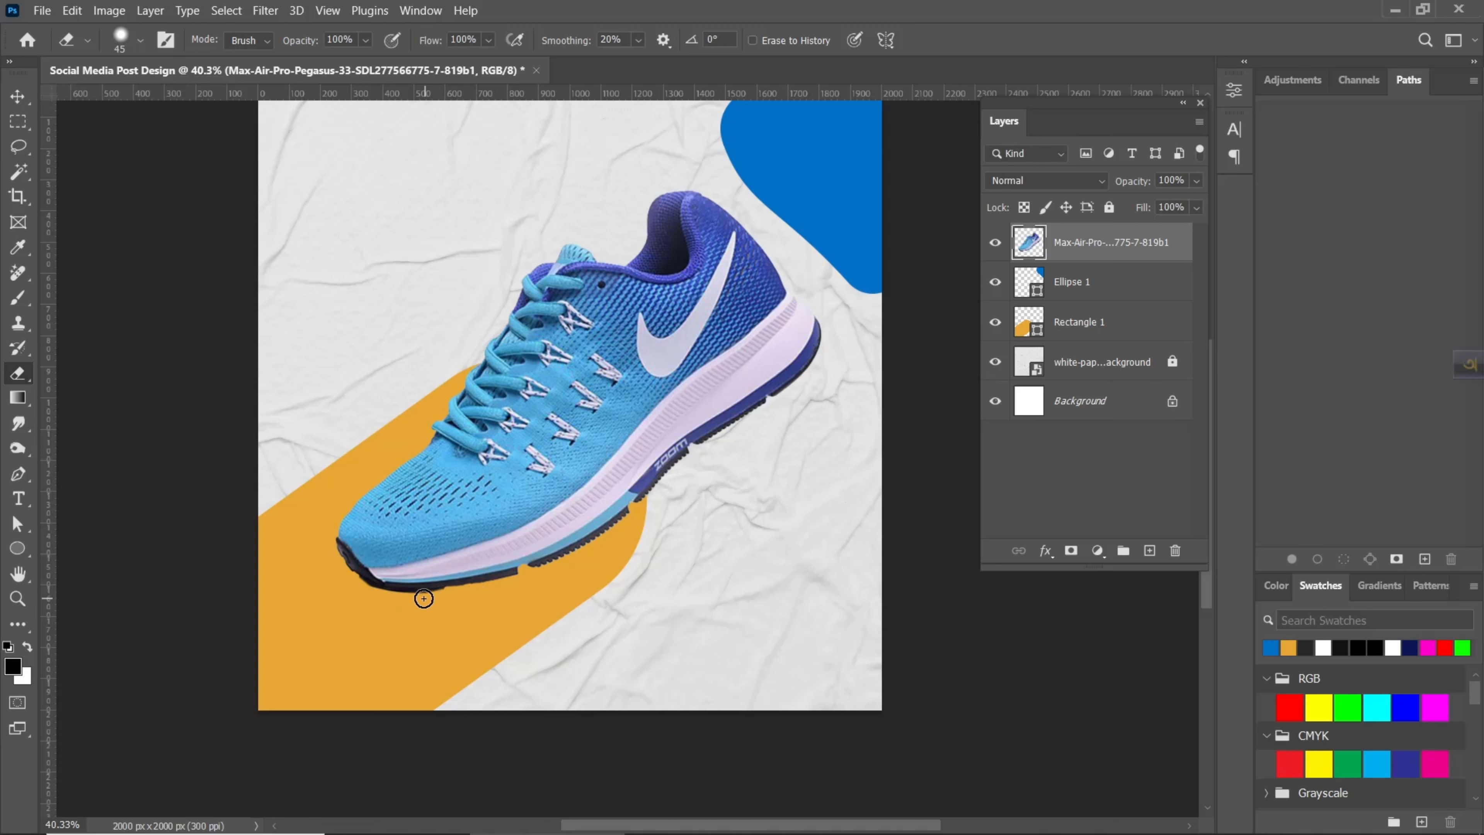
scroll(440, 595, "up", 1)
scroll(369, 600, "up", 6)
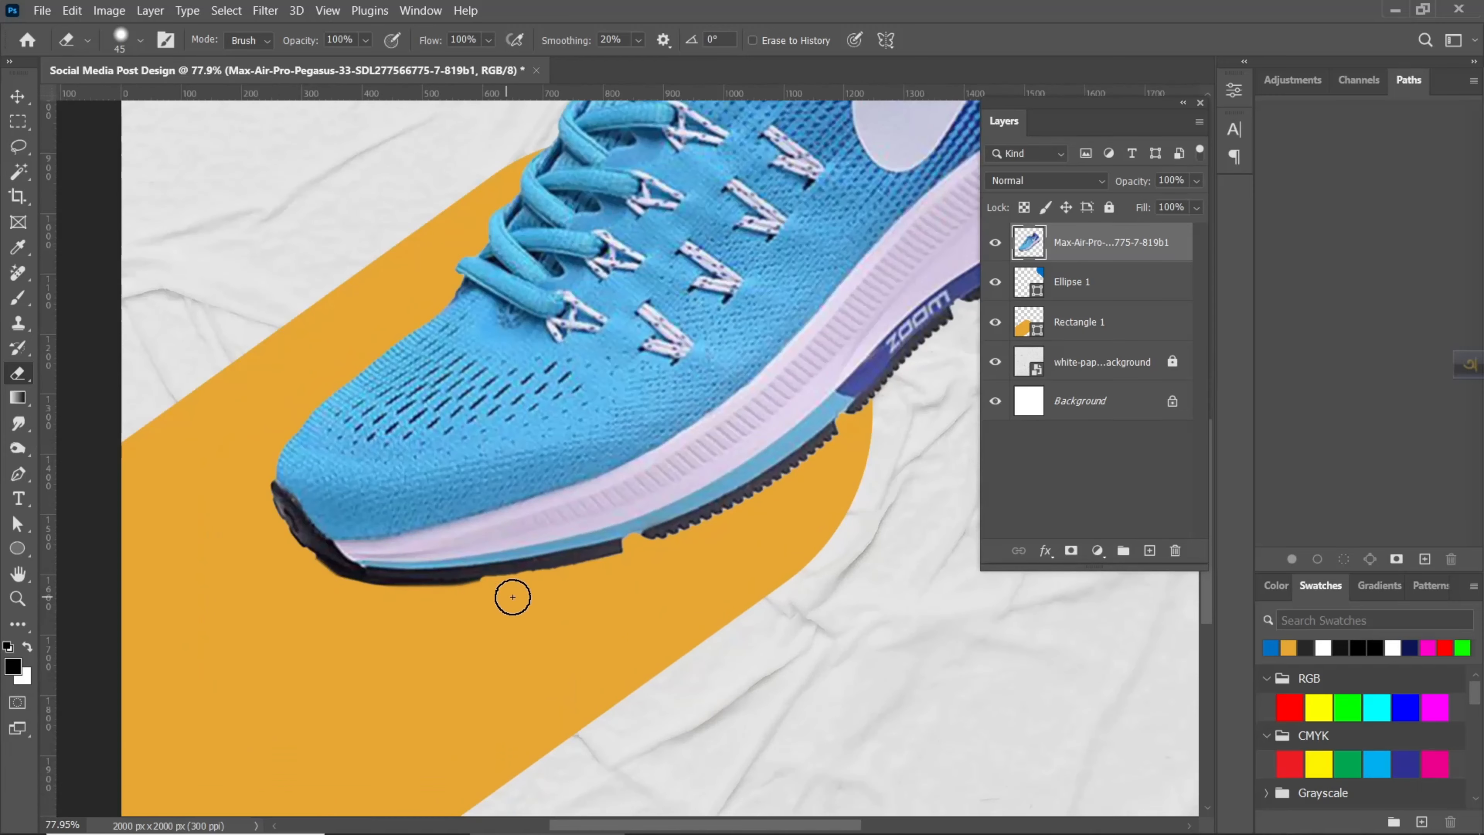
scroll(447, 628, "down", 10)
Step: Scale the shoe to about 92%, rotate it about 4.6 degrees clockwise and reposition it over the orange shape's upper end
left_click(17, 97)
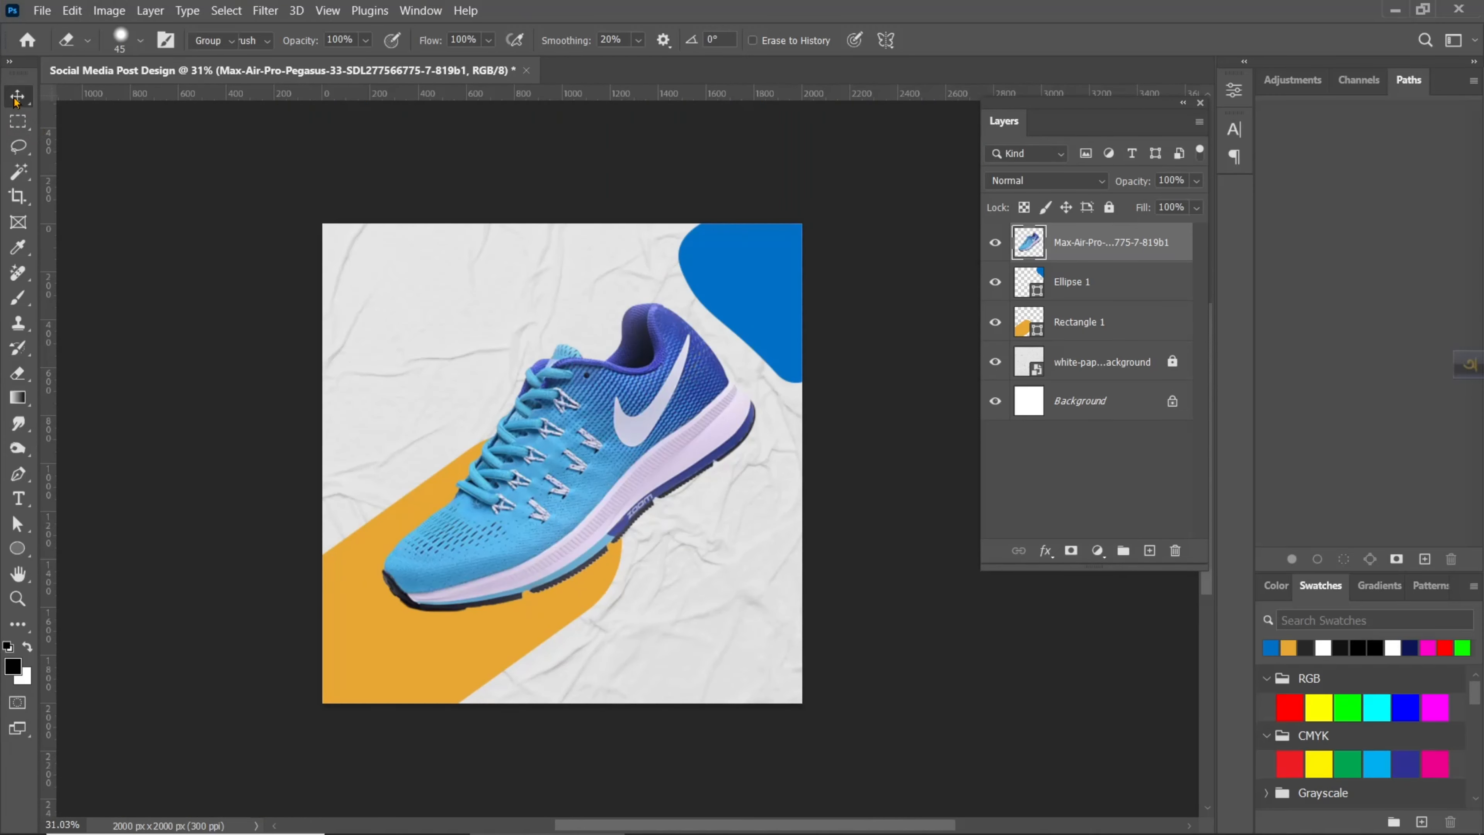
scroll(539, 327, "down", 2)
mouse_move(619, 376)
left_mouse_down()
mouse_move(621, 390)
mouse_move(629, 380)
left_mouse_up()
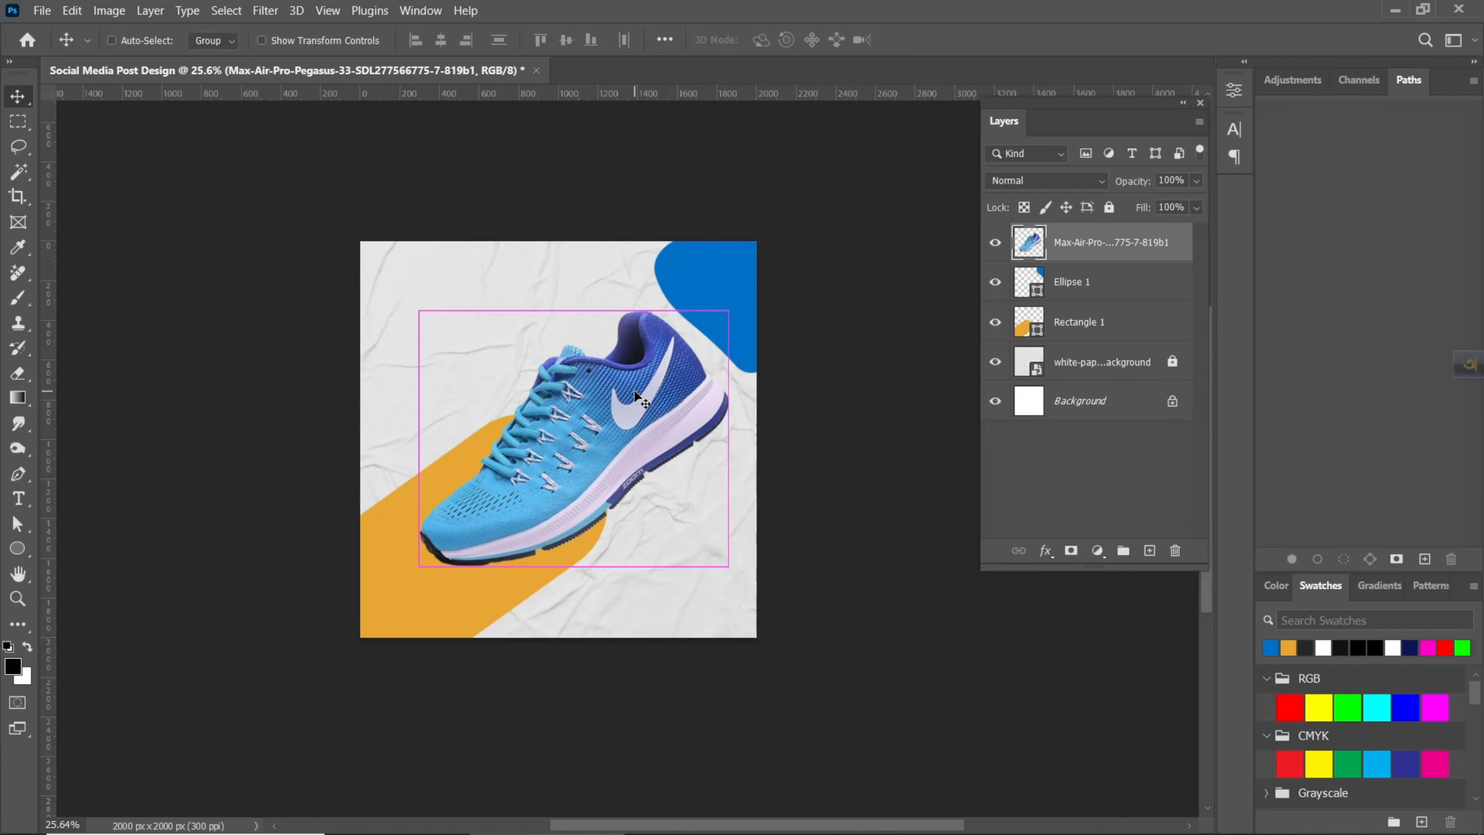
key("ctrl+t")
left_click_drag(762, 331, 771, 349)
left_click_drag(658, 385, 666, 388)
left_click_drag(592, 313, 590, 336)
left_click_drag(637, 395, 635, 402)
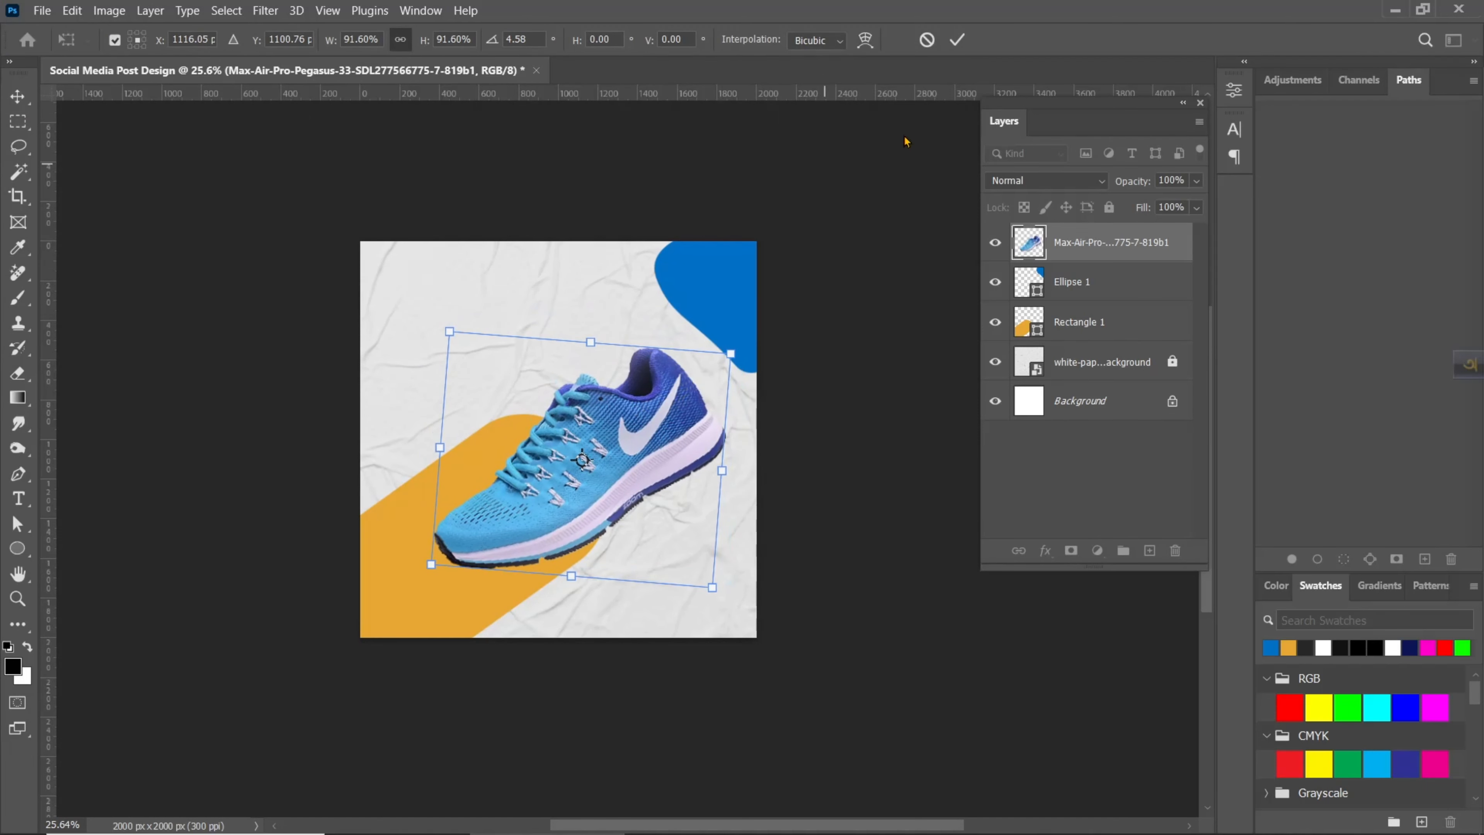
left_click(957, 39)
Step: Move the shoe about 38 px straight up
scroll(601, 414, "up", 4)
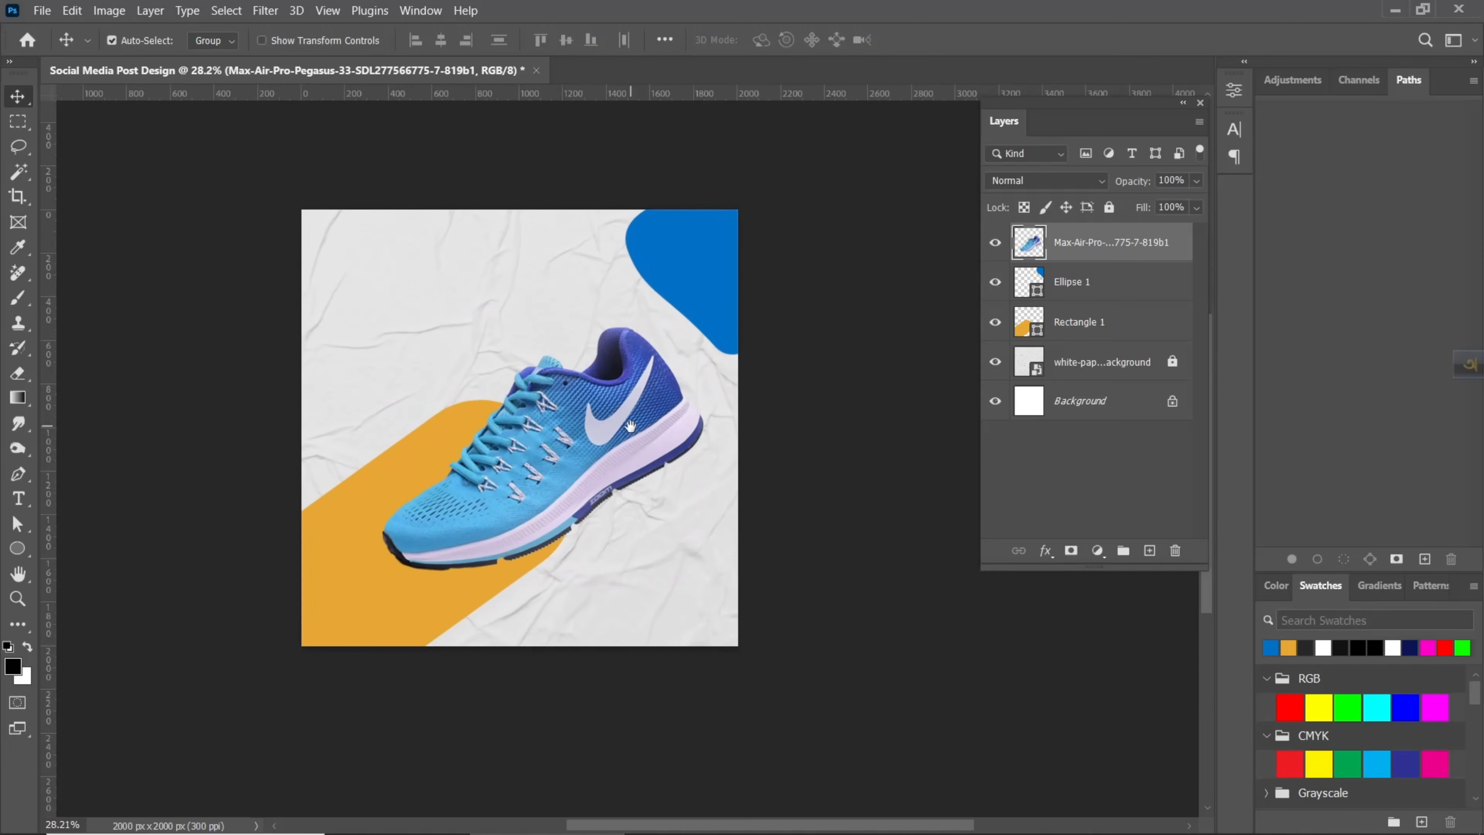
scroll(660, 387, "down", 1)
left_click_drag(658, 415, 657, 407)
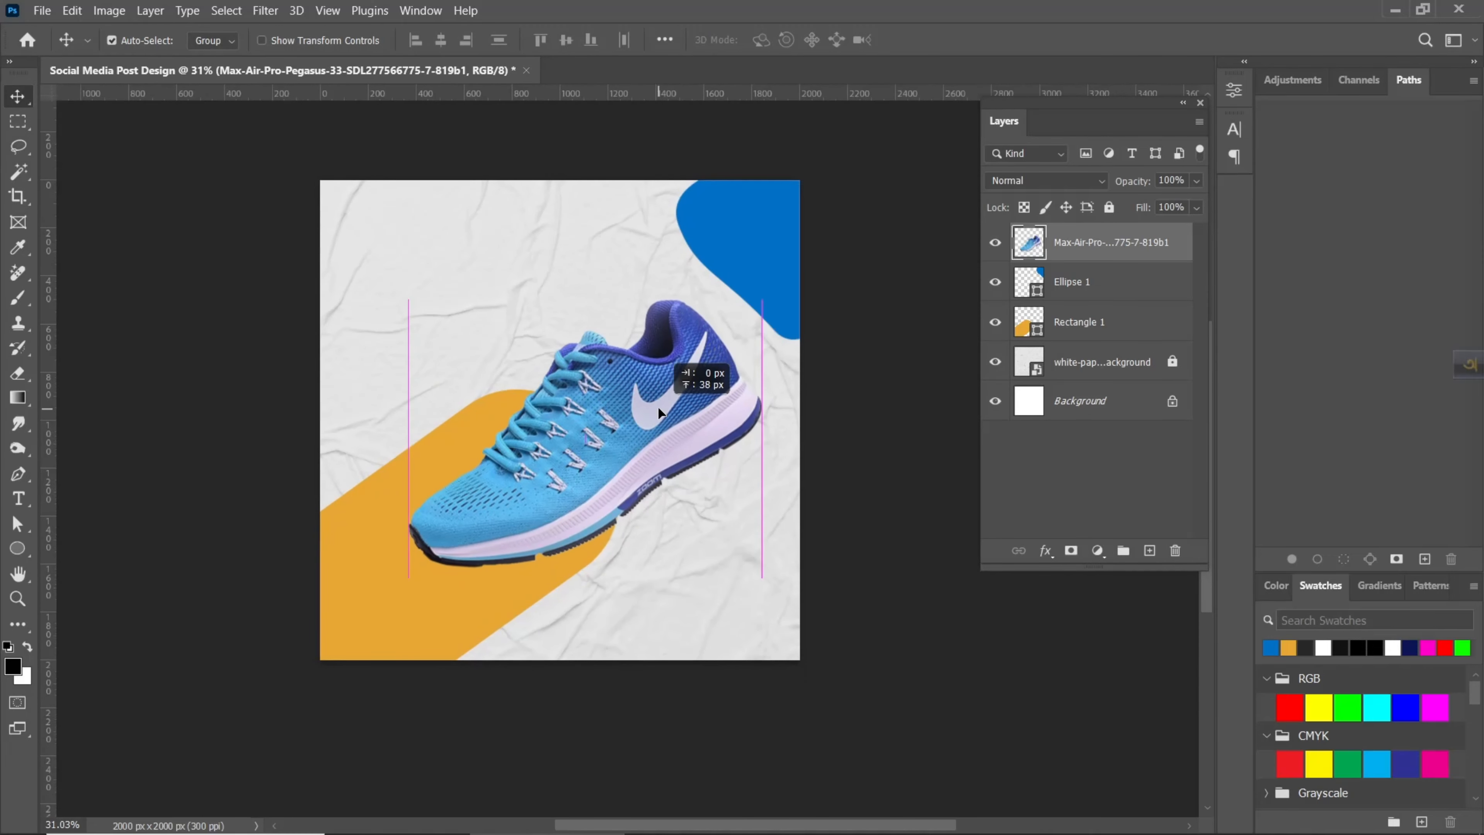
Step: Add the text "NEW SHOES" in the blue sampled from the blob and position it in the canvas's upper-left area
left_click(17, 498)
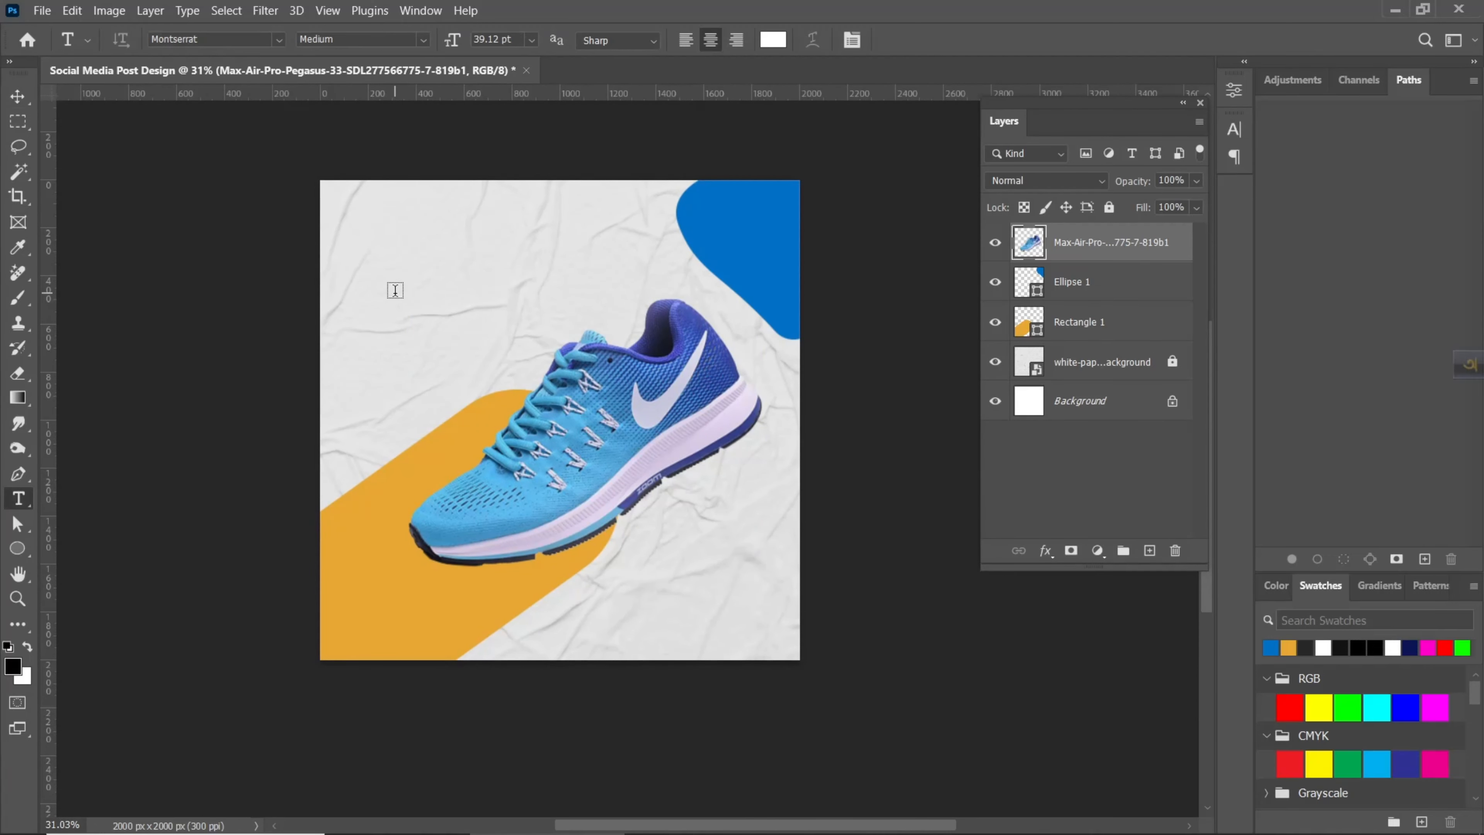
left_click(380, 235)
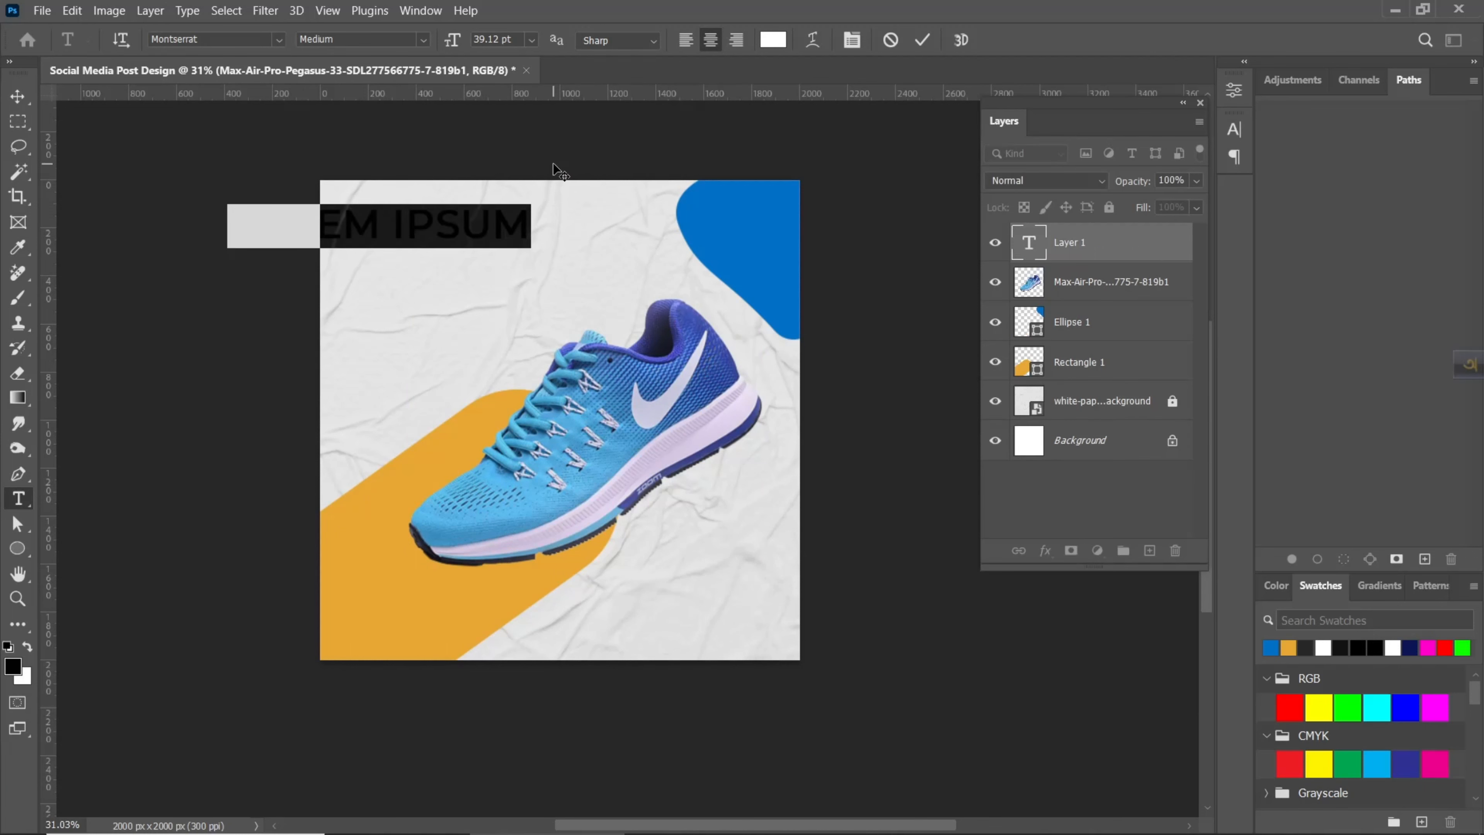
left_click(771, 41)
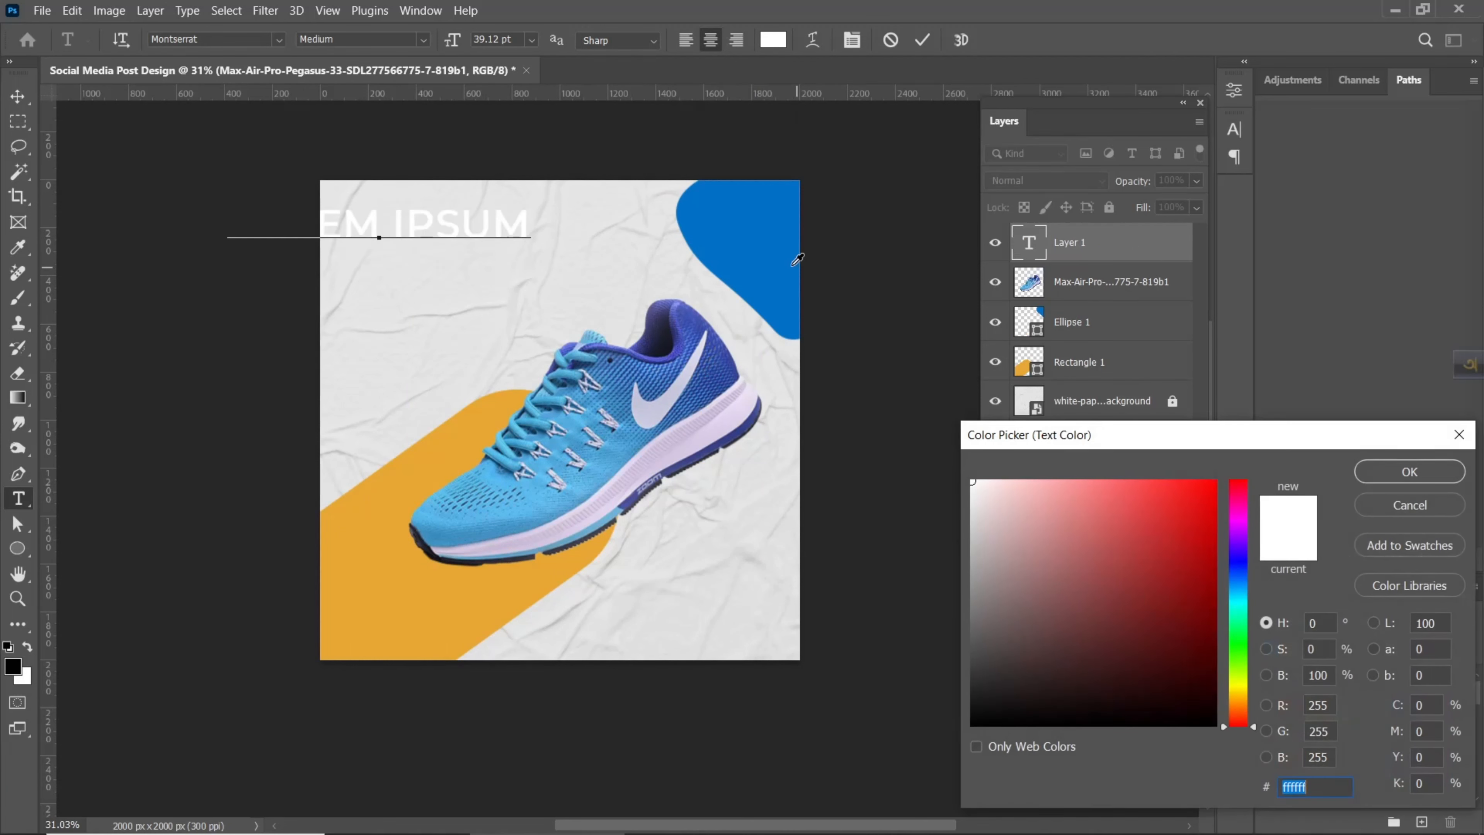
left_click(753, 246)
left_click(1410, 470)
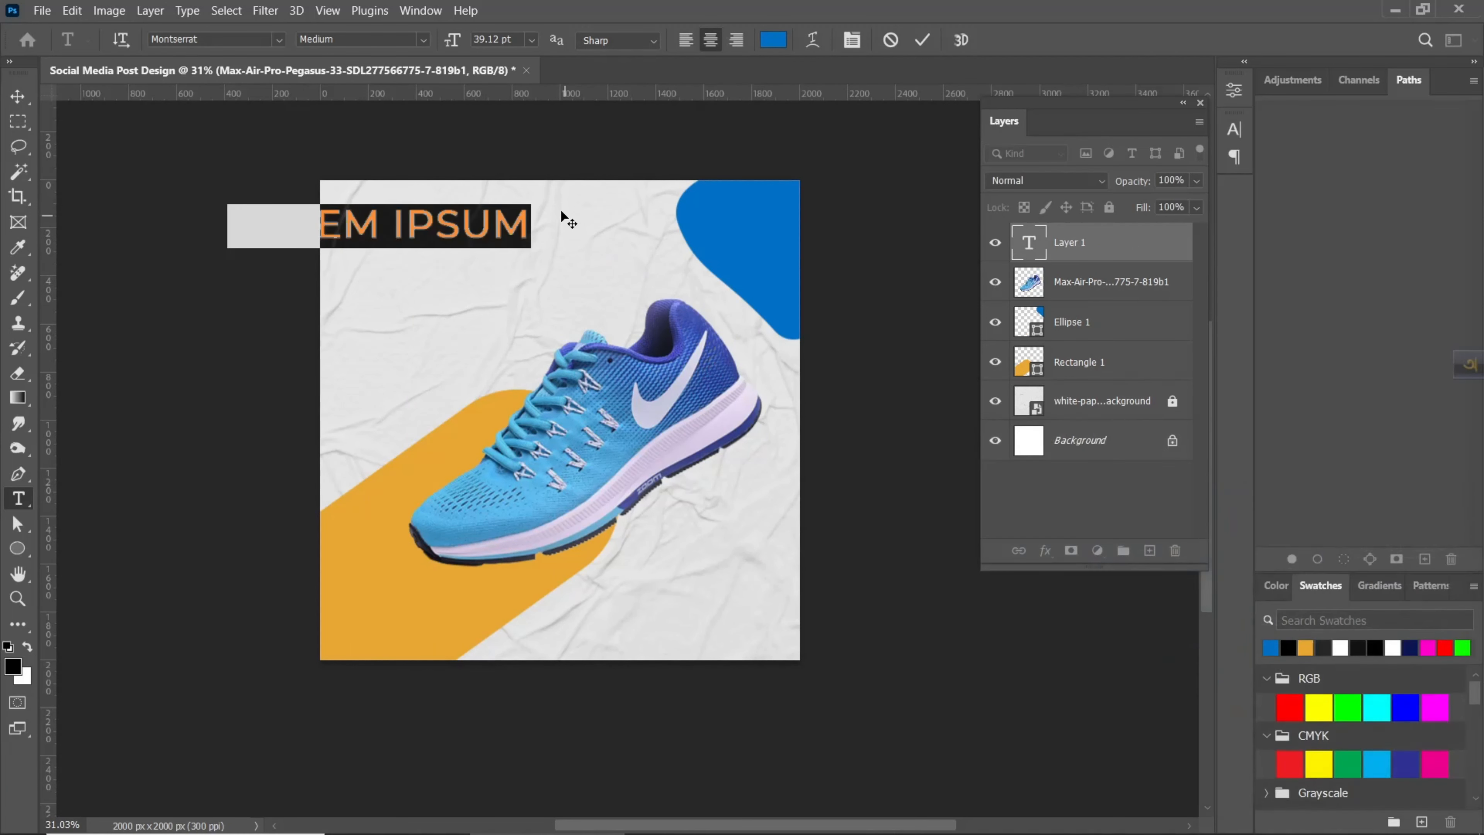
type("NEW")
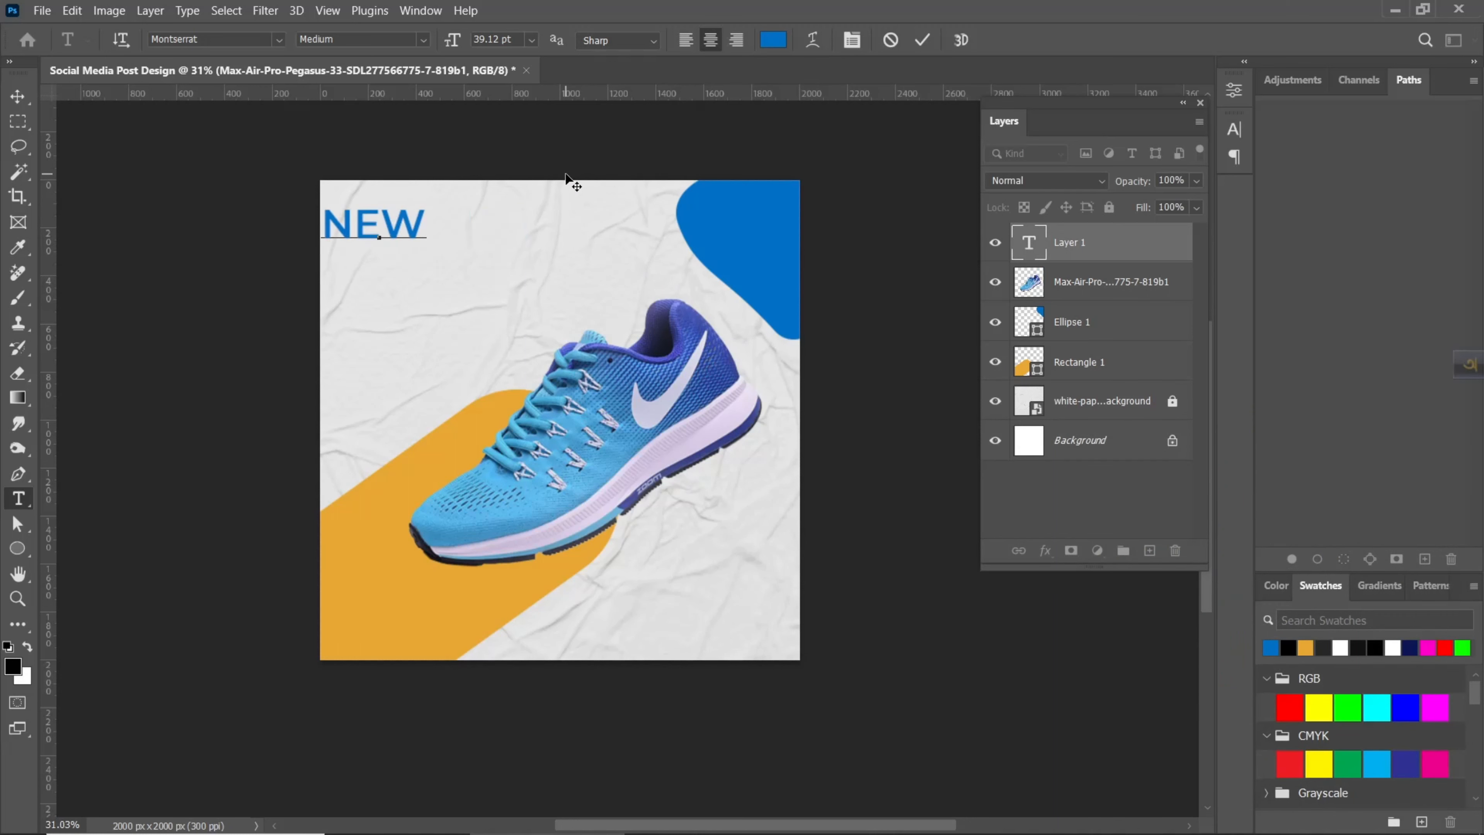
type(" SHOES")
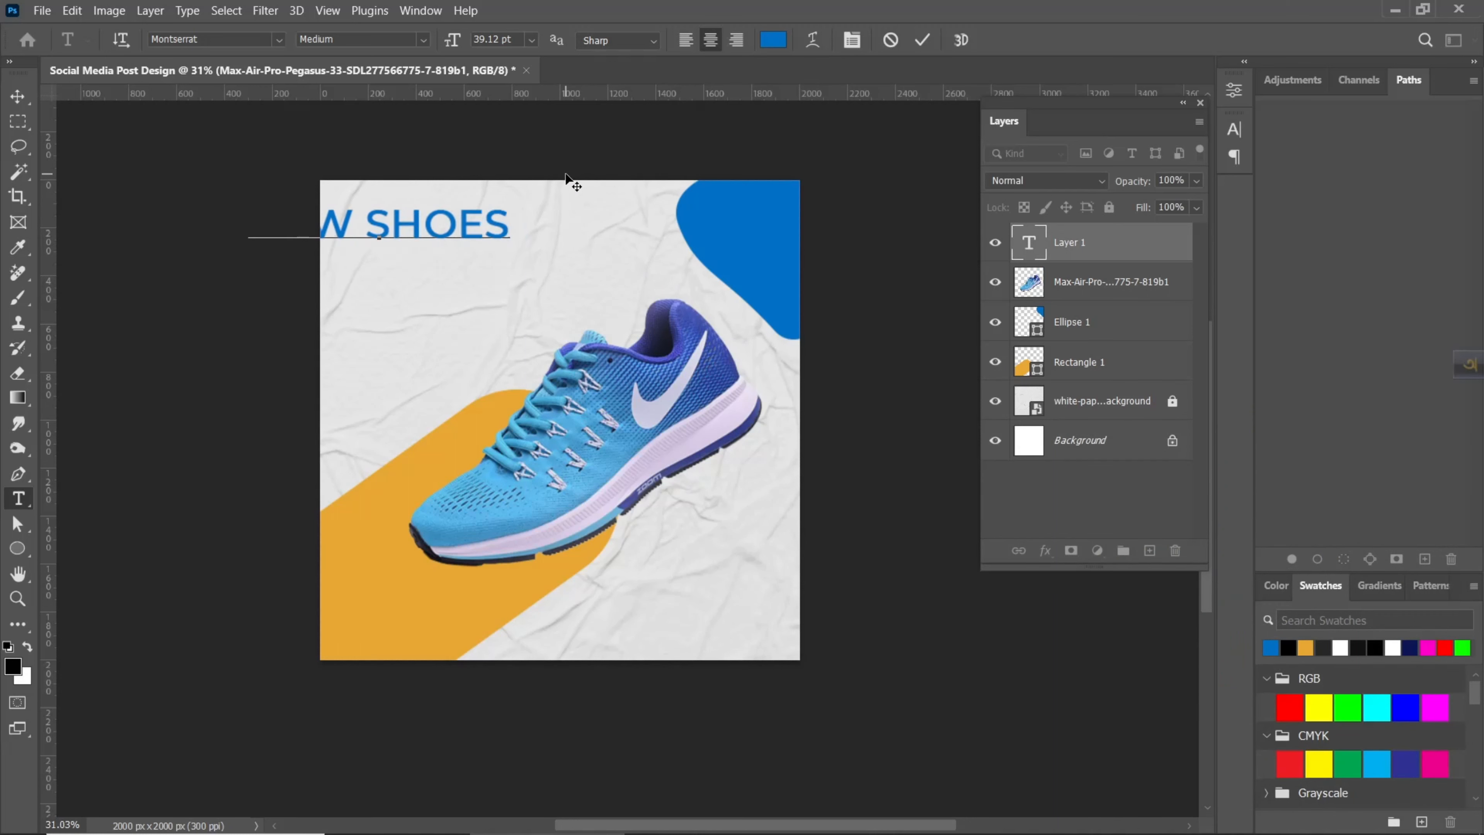
left_click(921, 44)
left_click(18, 97)
left_click_drag(403, 227, 481, 222)
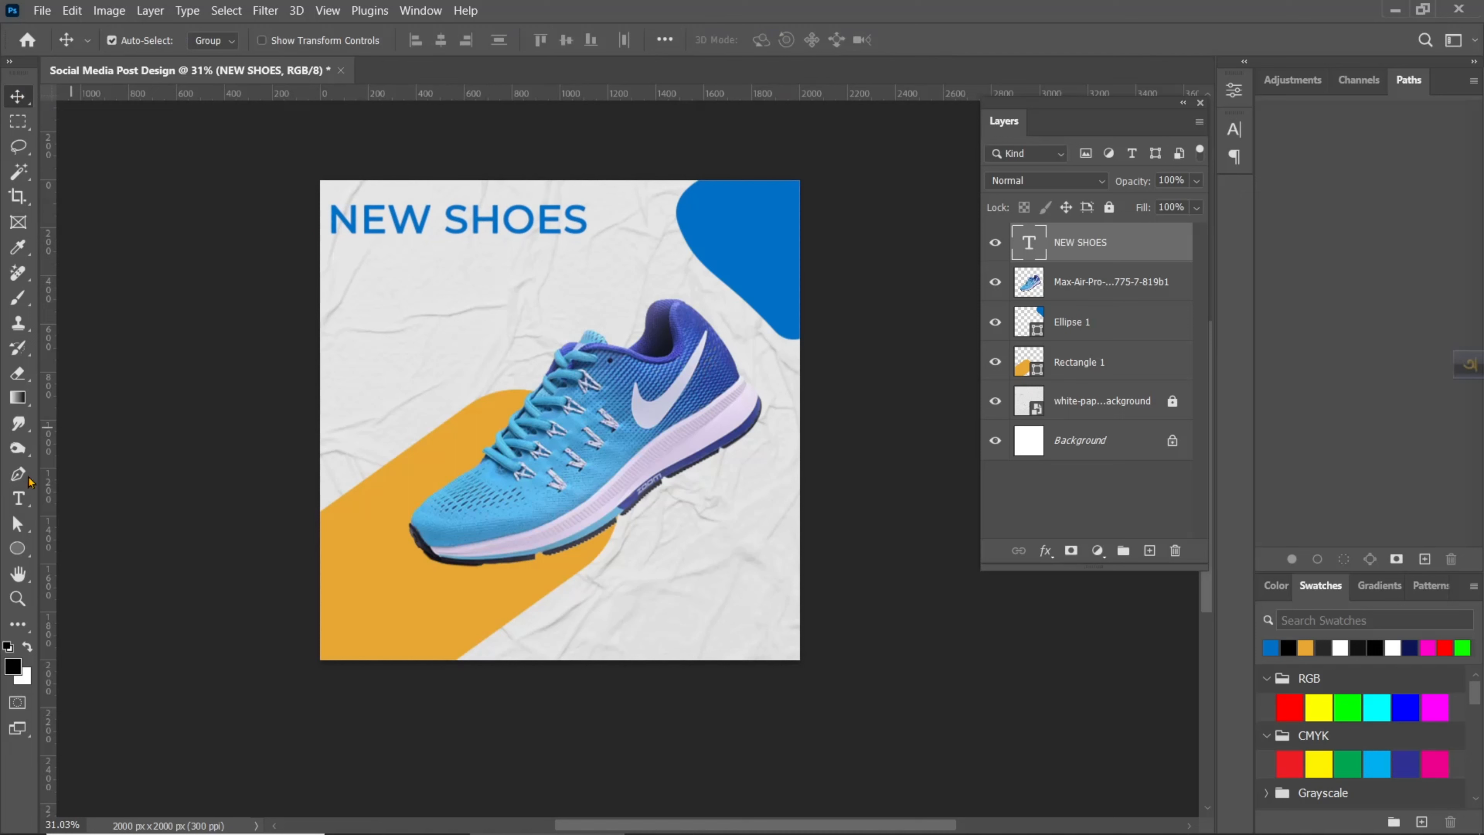
Step: Format the "NEW SHOES" text as Montserrat Bold, 24 pt with faux italic, and adjust its position above the shoe
left_click_drag(1232, 129, 190, 259)
left_click(189, 259)
left_click_drag(314, 248, 190, 164)
left_click(284, 202)
left_click(262, 409)
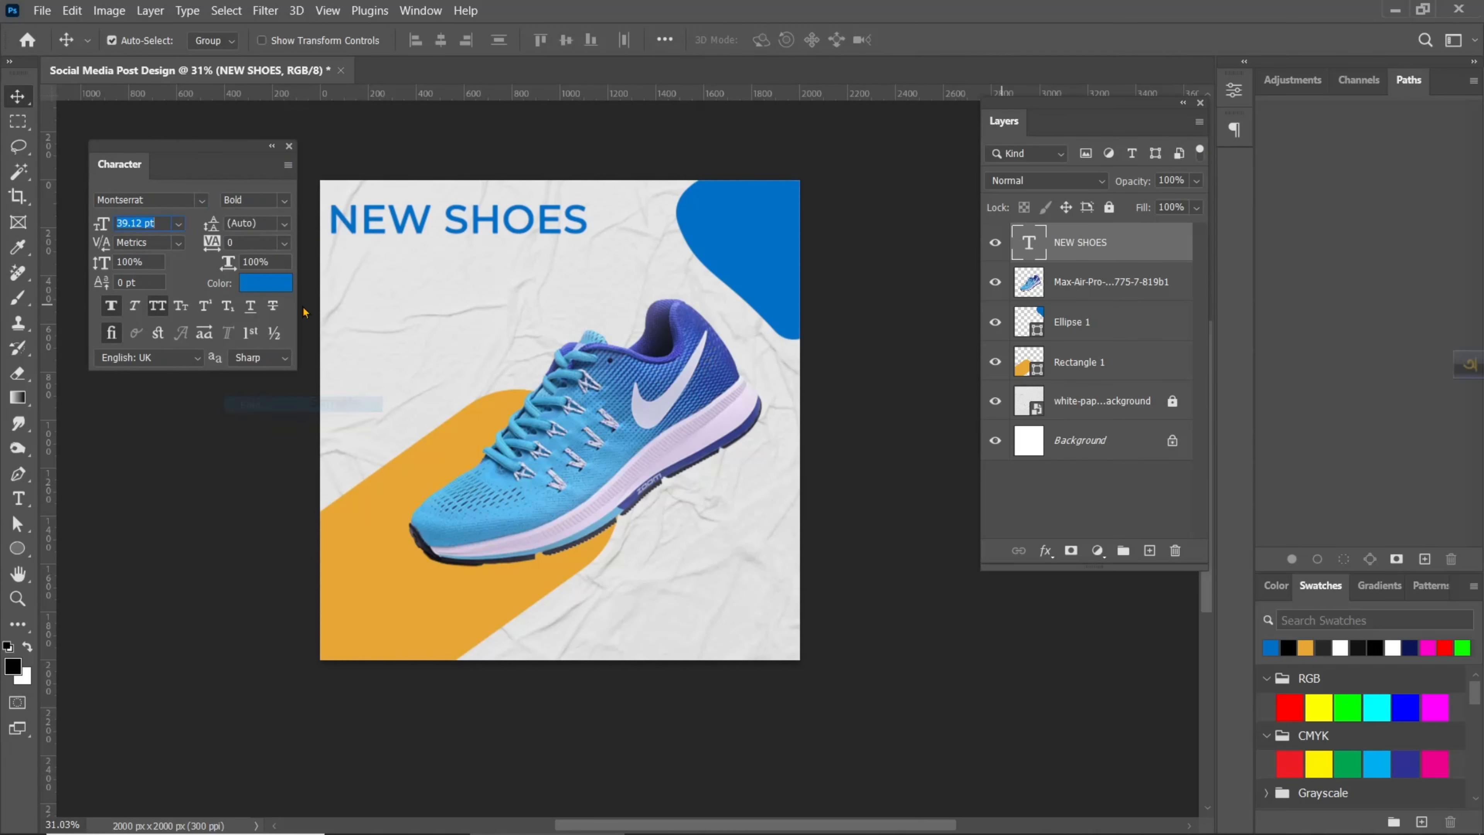
left_click(178, 223)
left_click(157, 398)
left_click(133, 306)
left_click_drag(357, 230, 379, 233)
Step: Duplicate the "NEW SHOES" text directly below itself and change the copy's wording to "COLLECTION"
left_click_drag(380, 232, 399, 271)
double_click(399, 249)
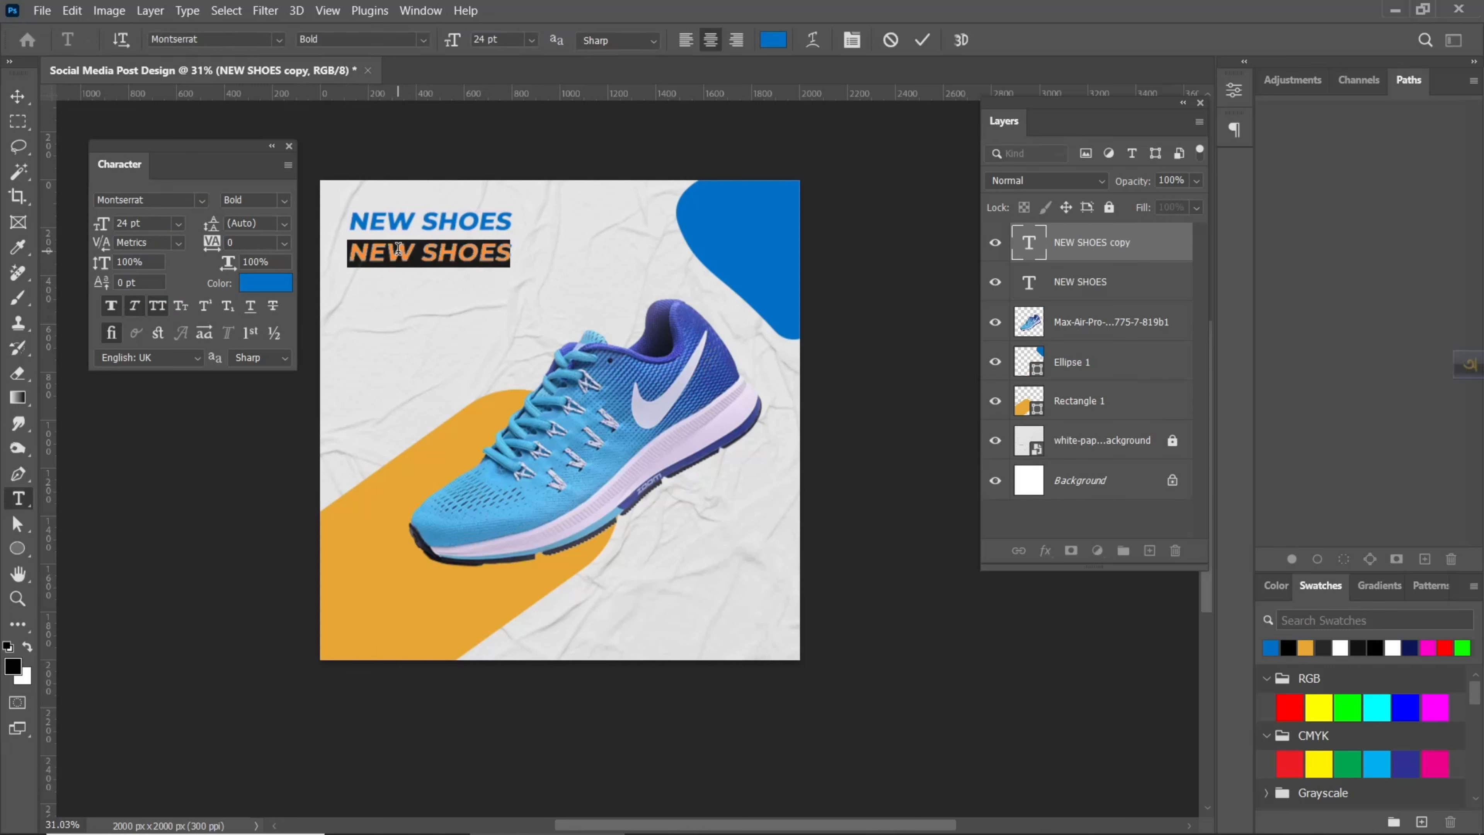
type("COLLEC")
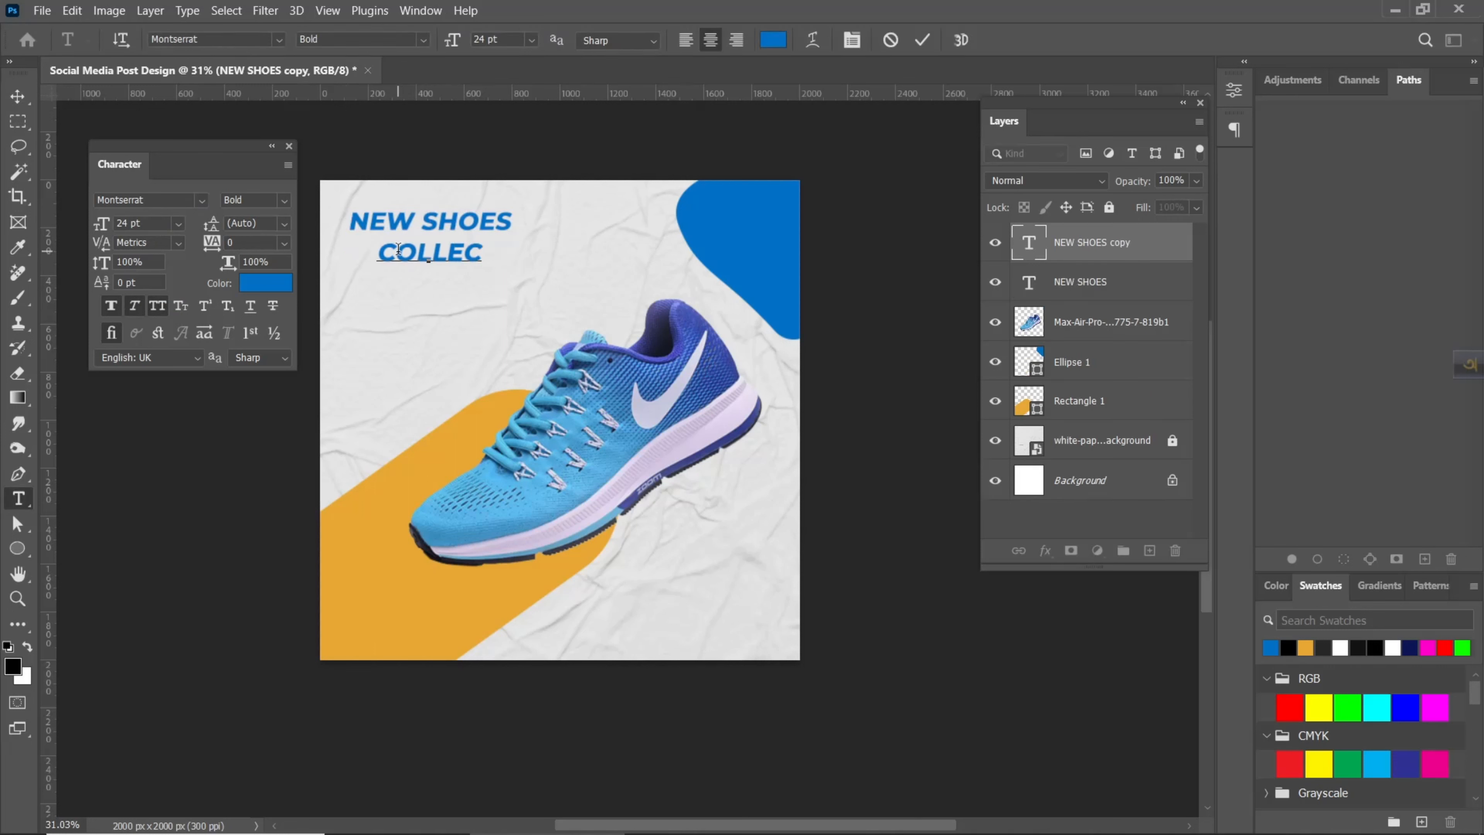
type("TION")
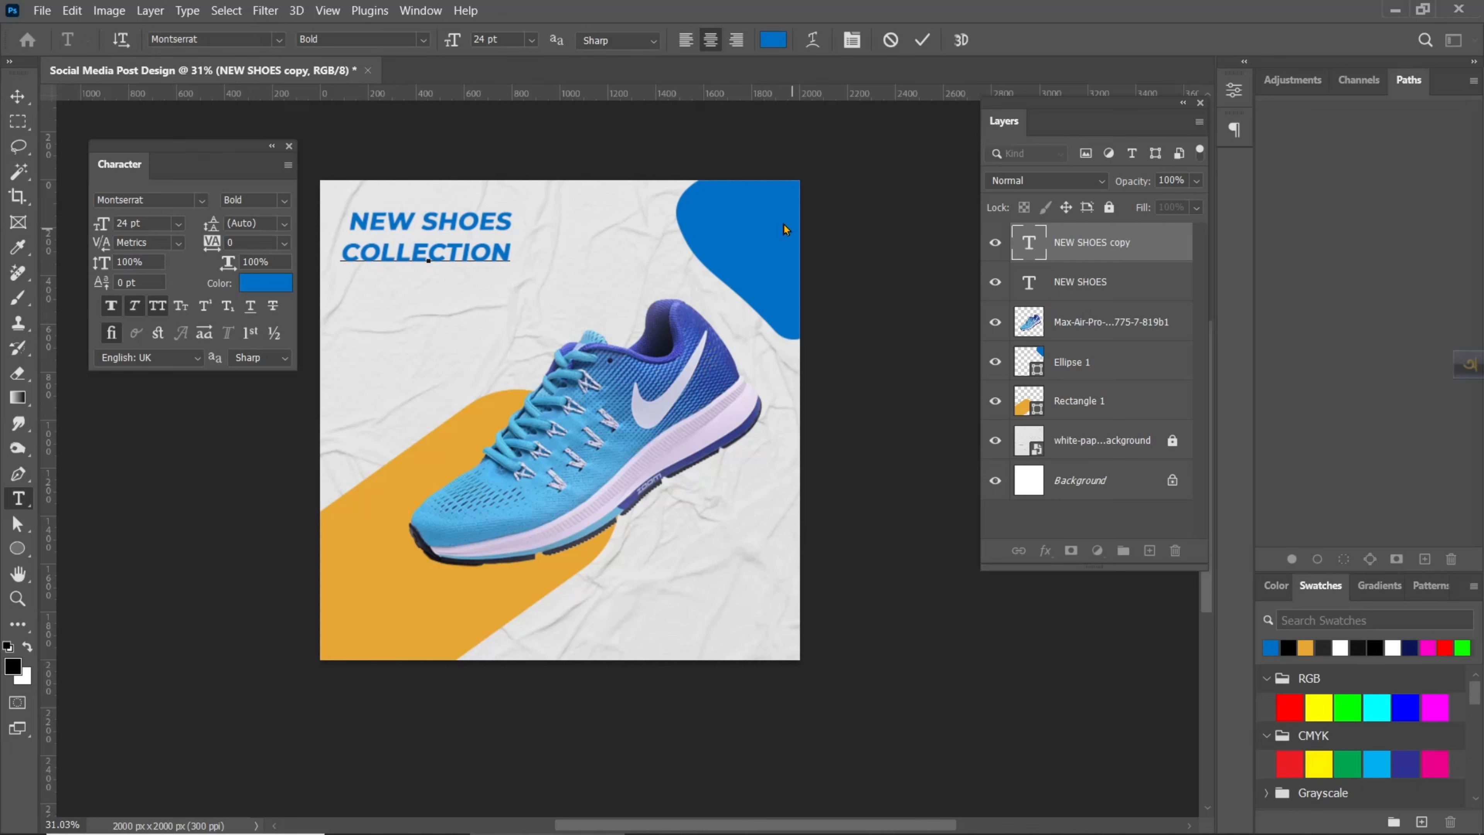
Step: Change the "COLLECTION" text to the Arial Rounded MT Bold font without faux italic or faux bold
left_click(922, 41)
key("v")
left_click(201, 201)
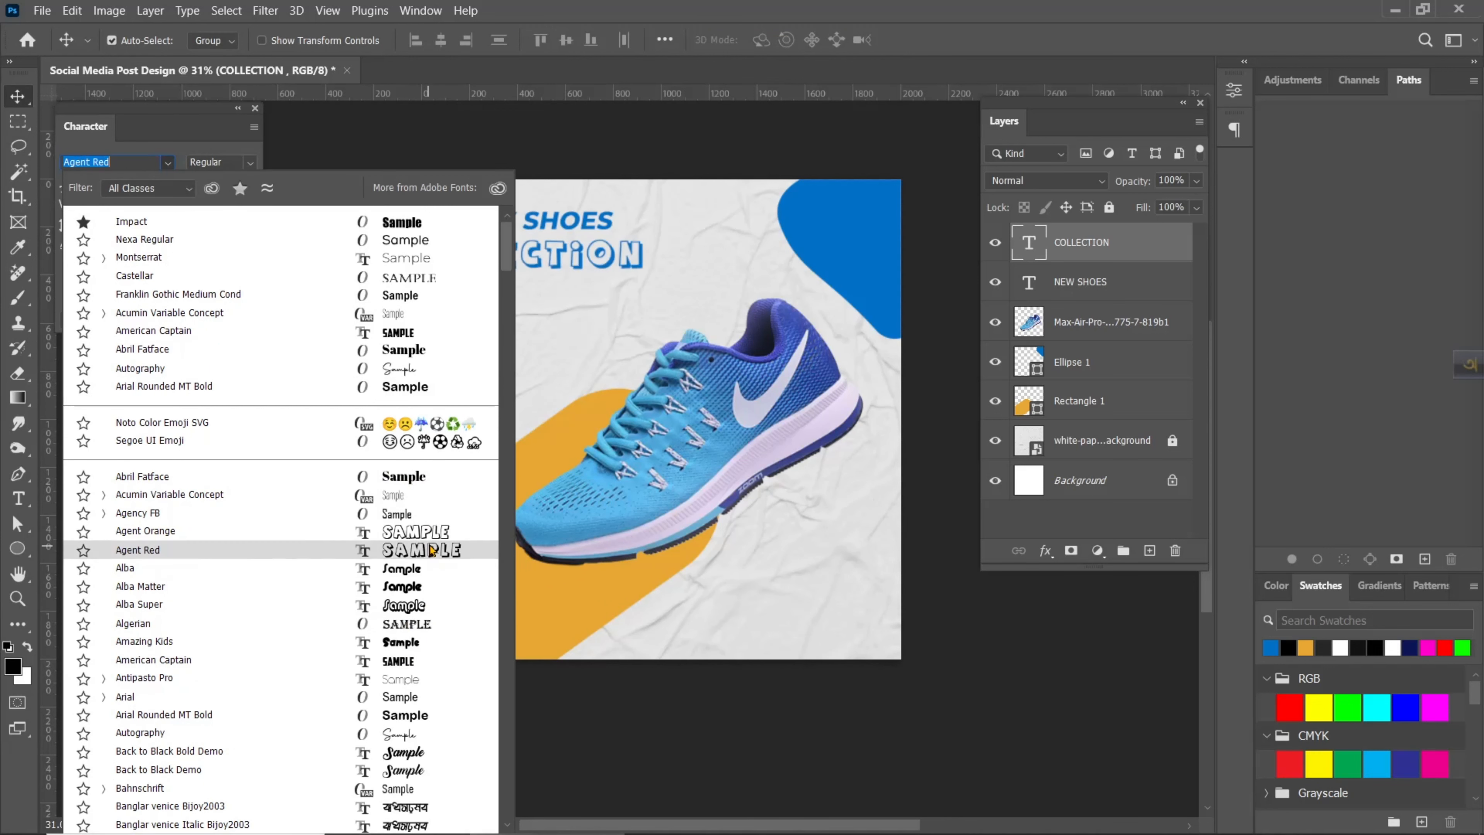
left_click(423, 388)
left_click(327, 226)
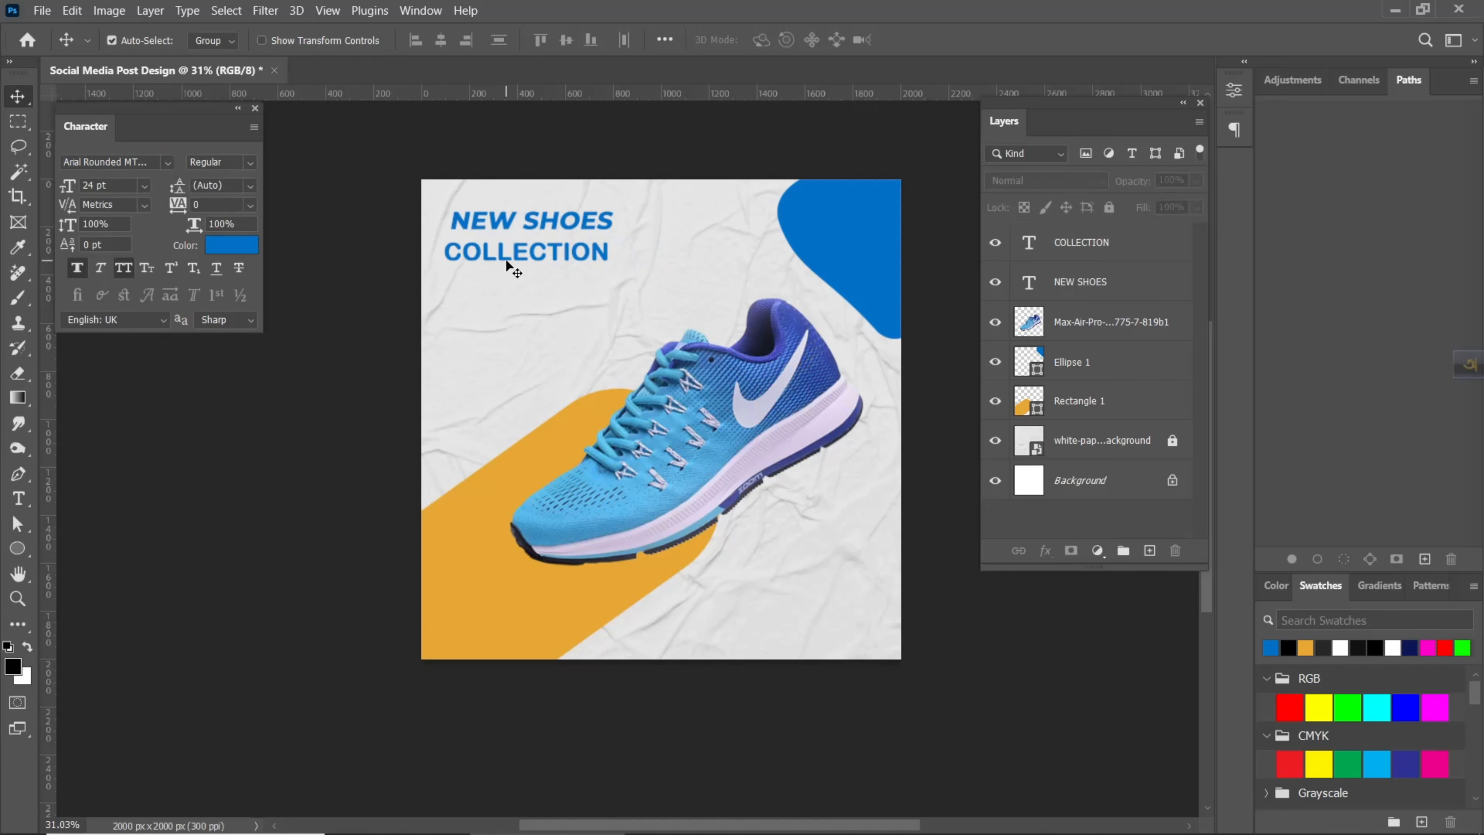
left_click(487, 251)
left_click(77, 268)
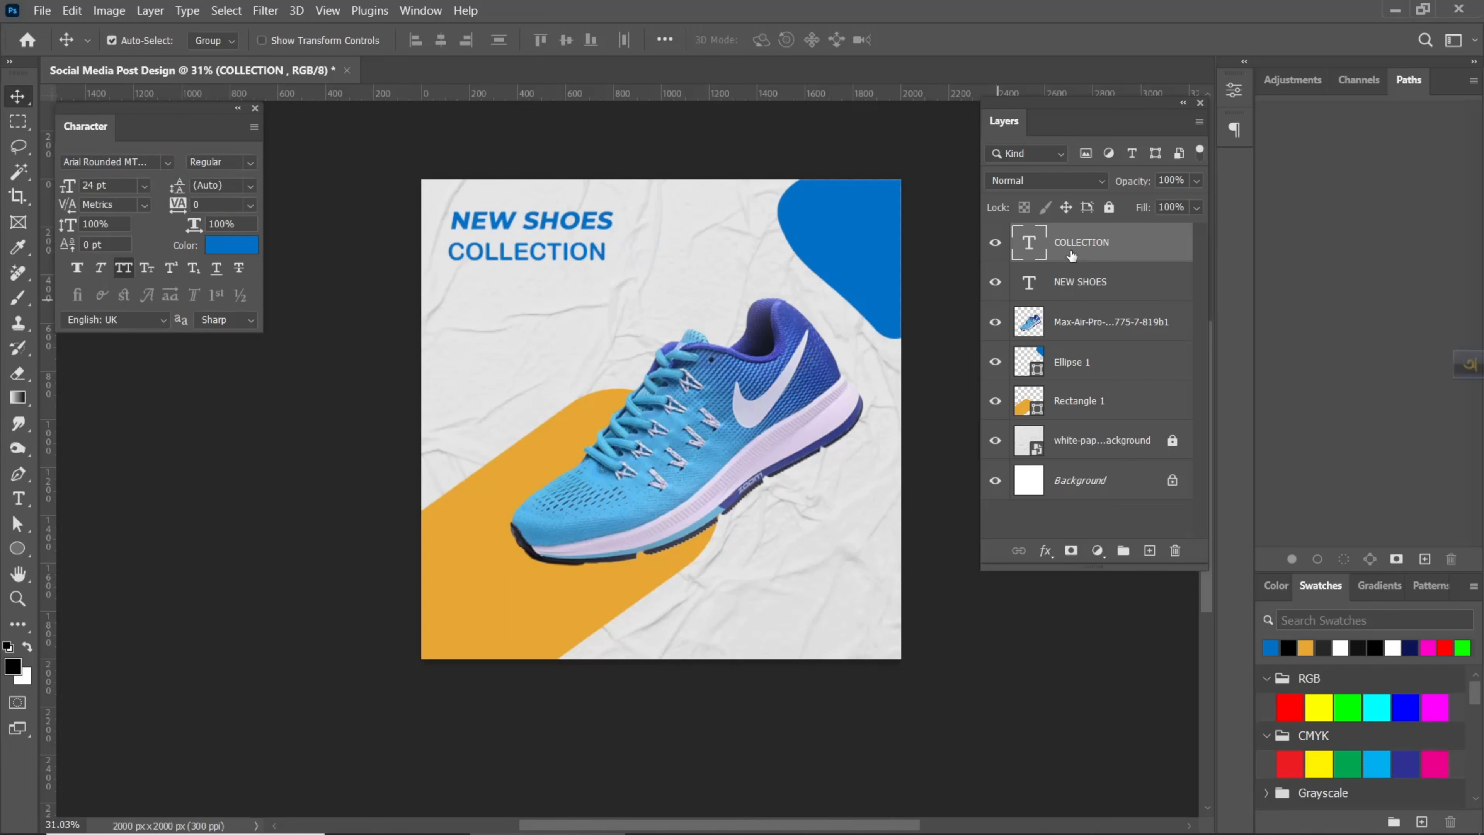
Step: Add a 3 px inside black stroke to the "COLLECTION" text and reduce the layer's fill to 0%
left_click(1045, 551)
left_click(753, 602)
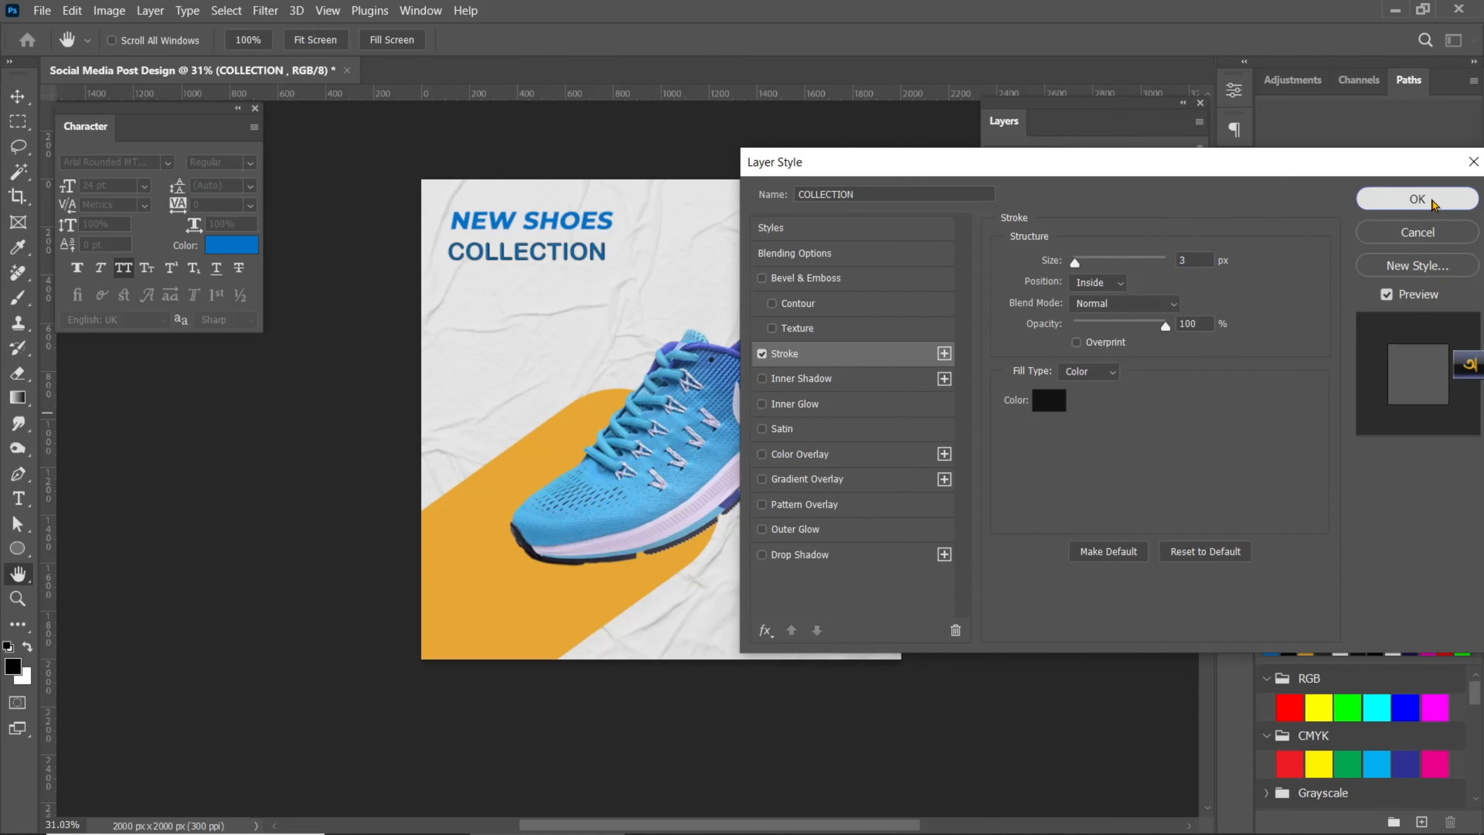
left_click(1425, 200)
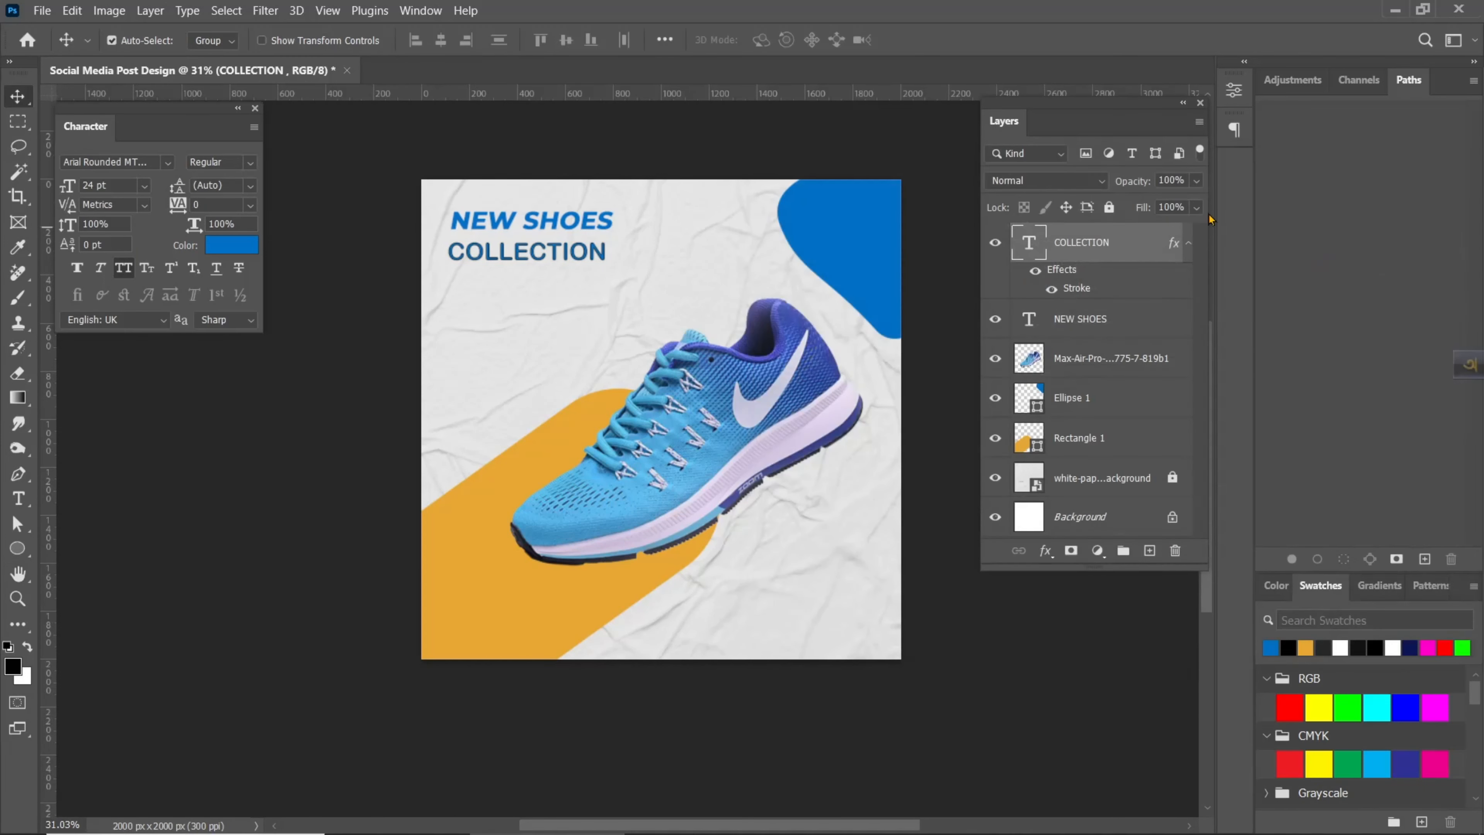
left_click(1196, 207)
scroll(503, 265, "up", 3)
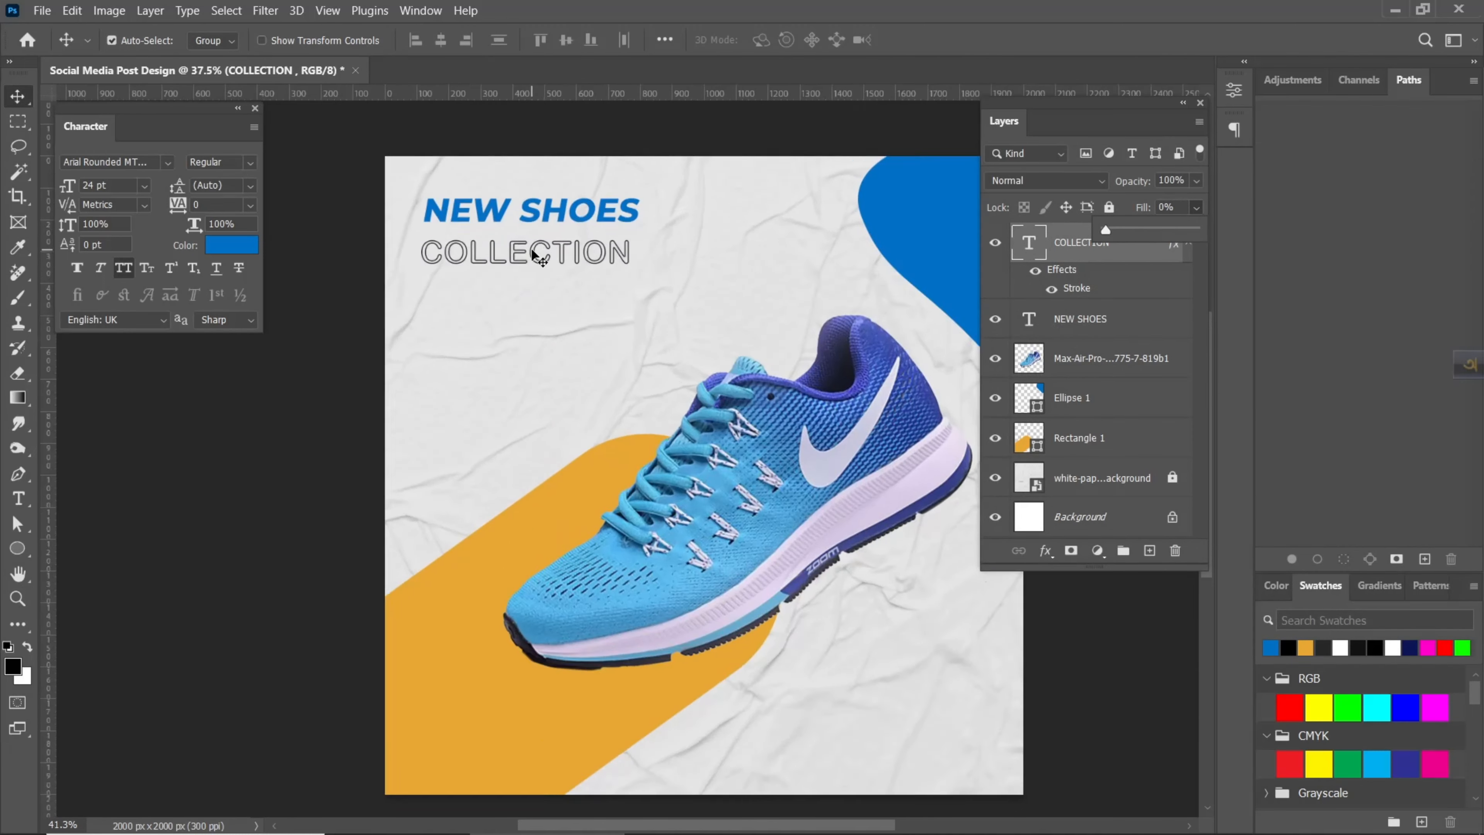
left_click(923, 244)
Step: Set the outlined "COLLECTION" text to 30 pt with faux bold and align it beneath "NEW SHOES"
left_click(446, 256)
left_click(517, 251)
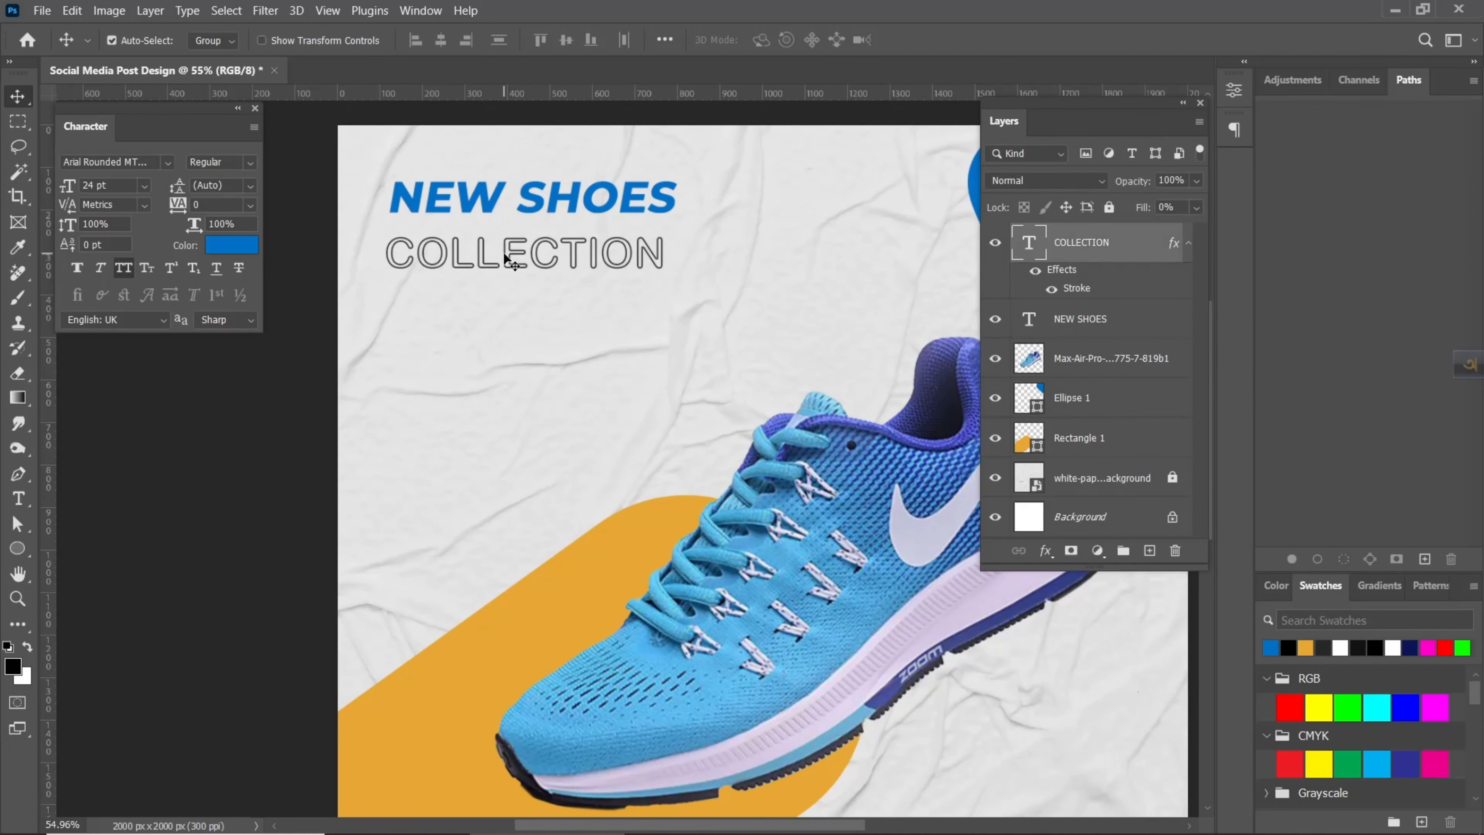
left_click(144, 185)
left_click(111, 385)
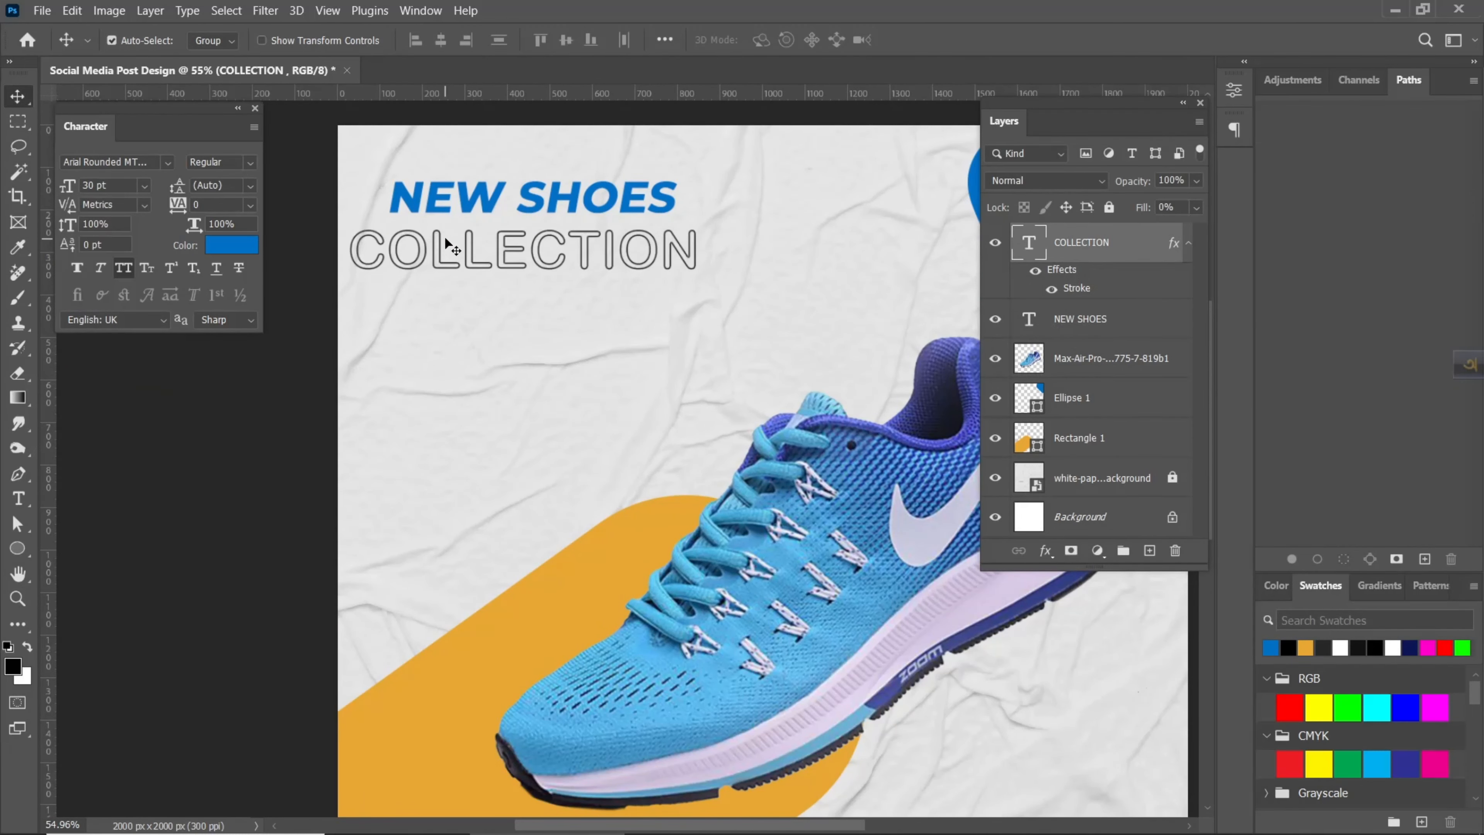
left_click_drag(449, 251, 628, 289)
left_click(76, 268)
Step: Change the wording of the duplicated "NEW SHOES" text to "LOGO" and move it onto the blue blob
scroll(469, 258, "down", 5)
double_click(627, 290)
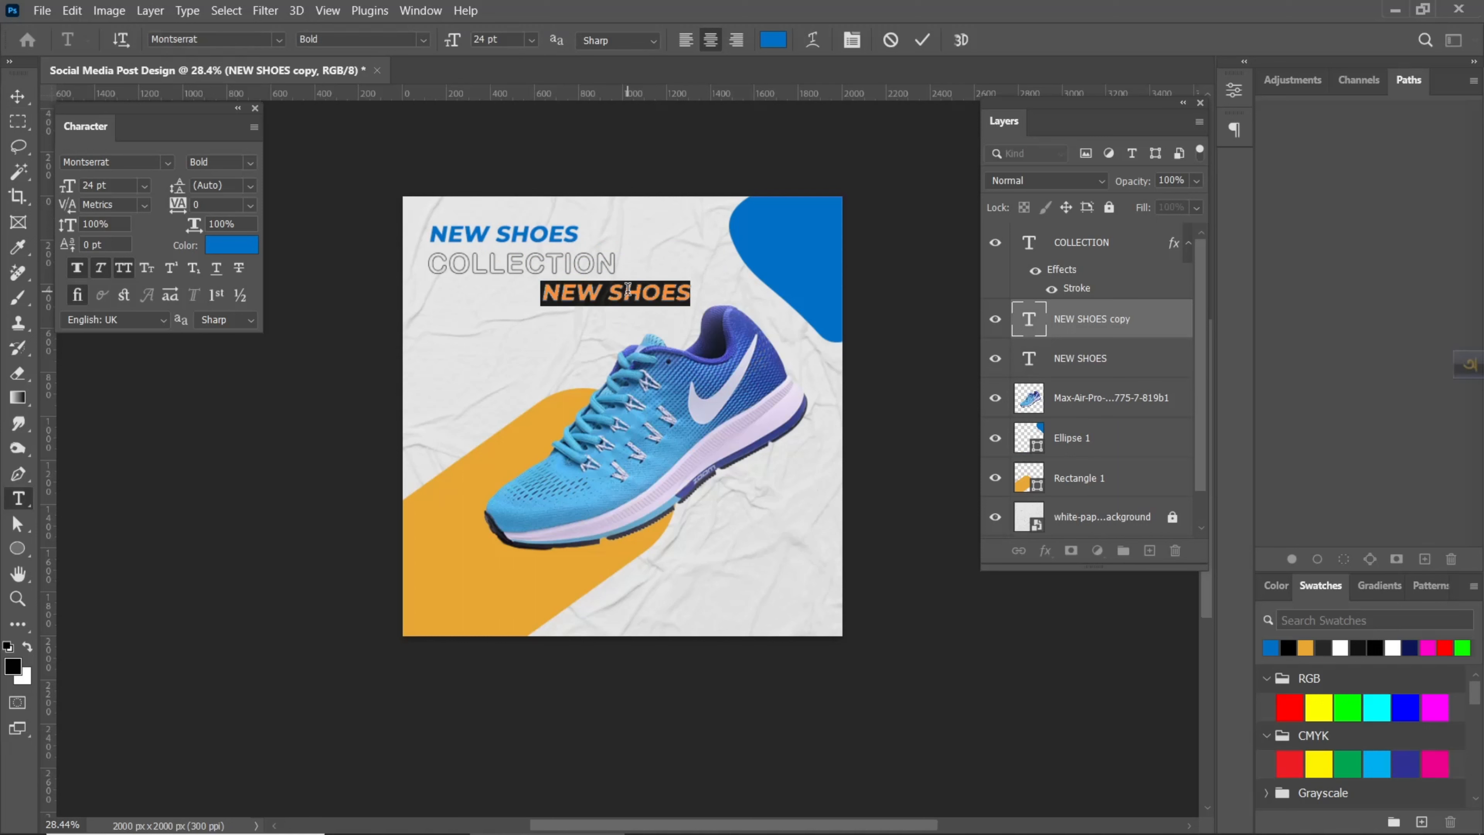
type("LOGO")
key("ctrl+Return")
left_click_drag(627, 289, 882, 316)
Step: Recolour the "LOGO" text white and remove its faux italic and faux bold
left_click(225, 248)
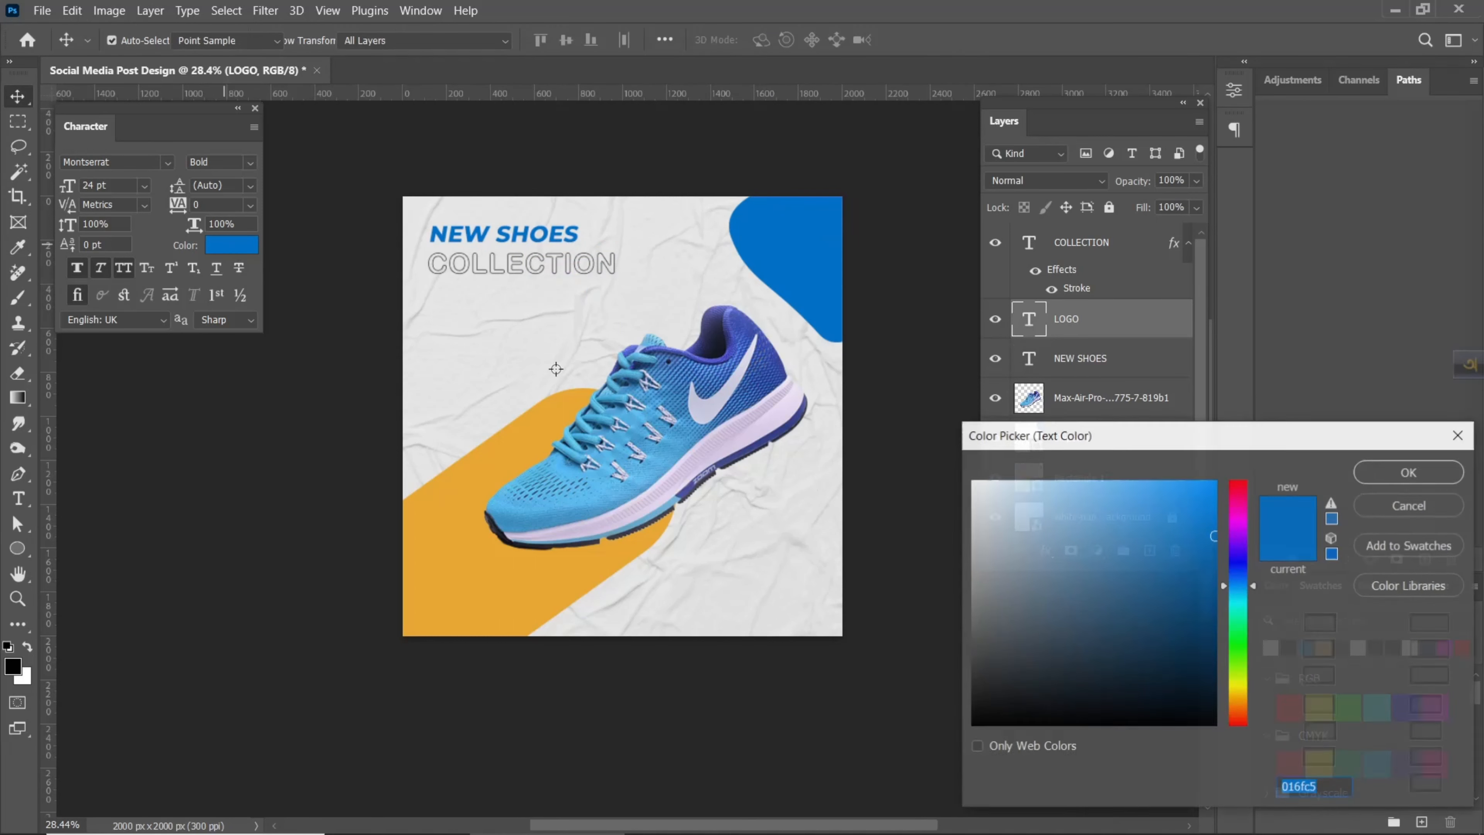
left_click_drag(994, 520, 883, 388)
left_click(1408, 473)
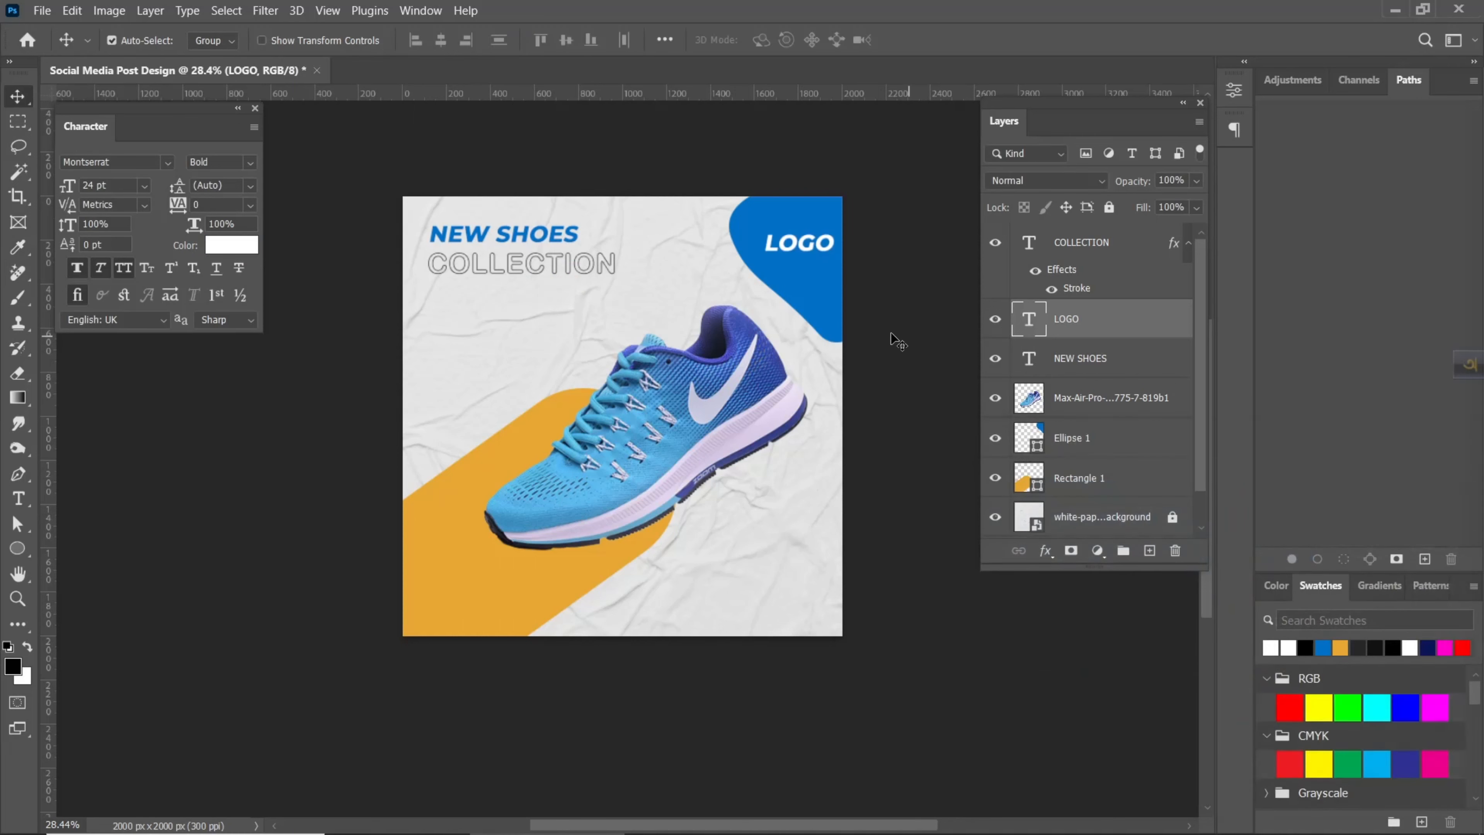
left_click(98, 270)
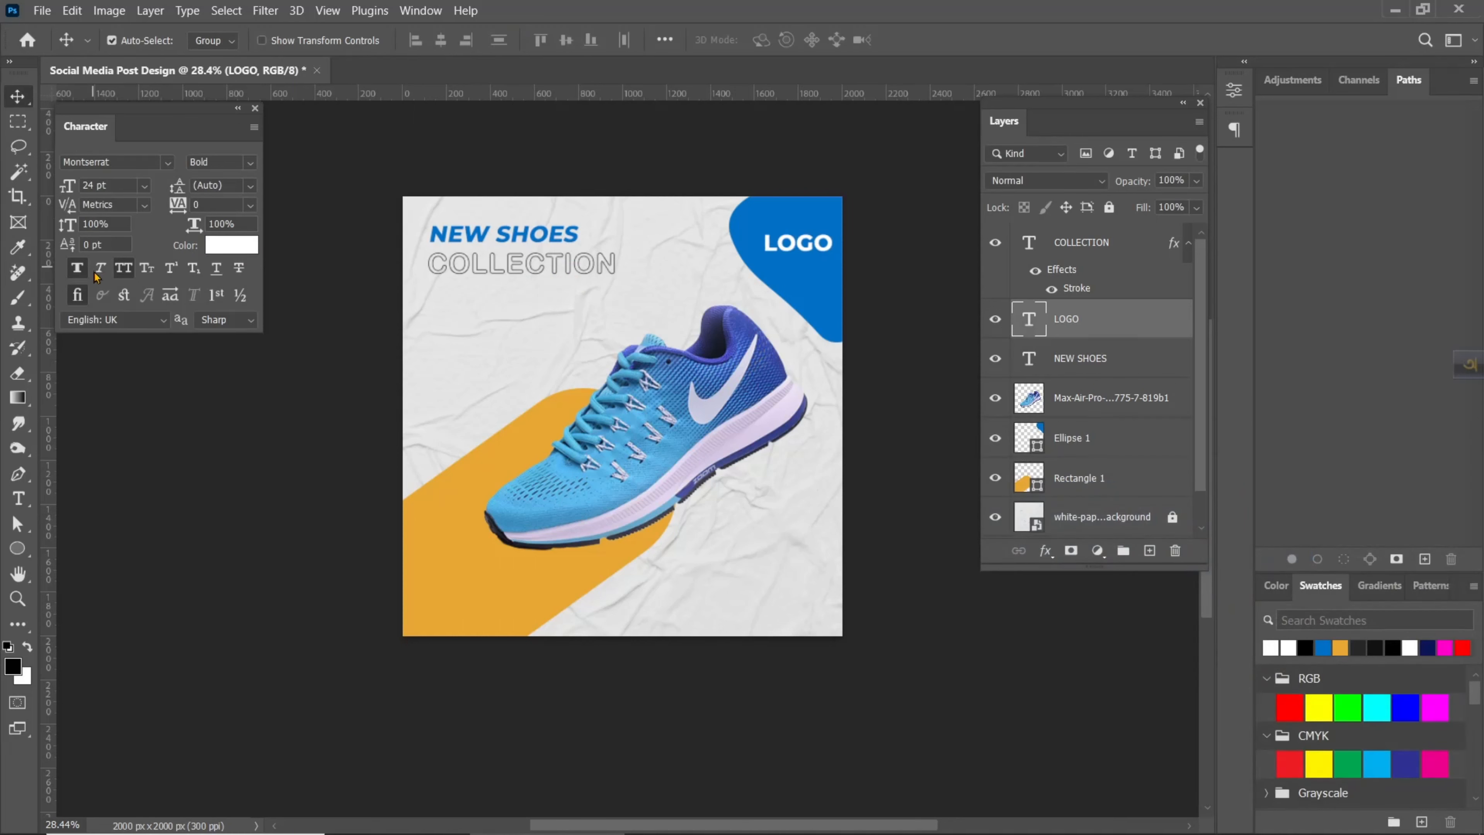
left_click(76, 275)
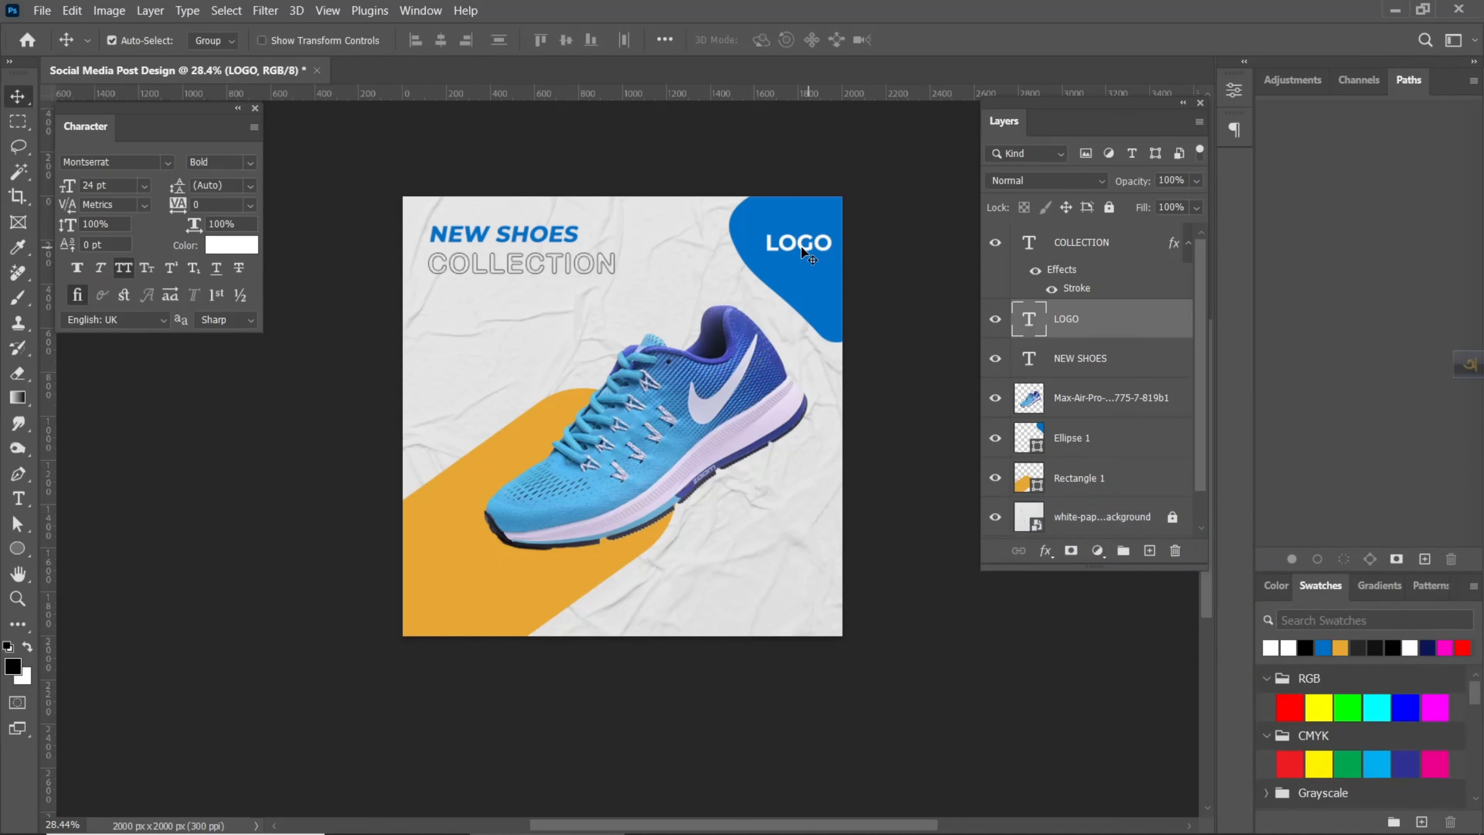
Step: Set the "LOGO" text to 18 pt and adjust its position within the blue blob
left_click_drag(792, 248, 783, 249)
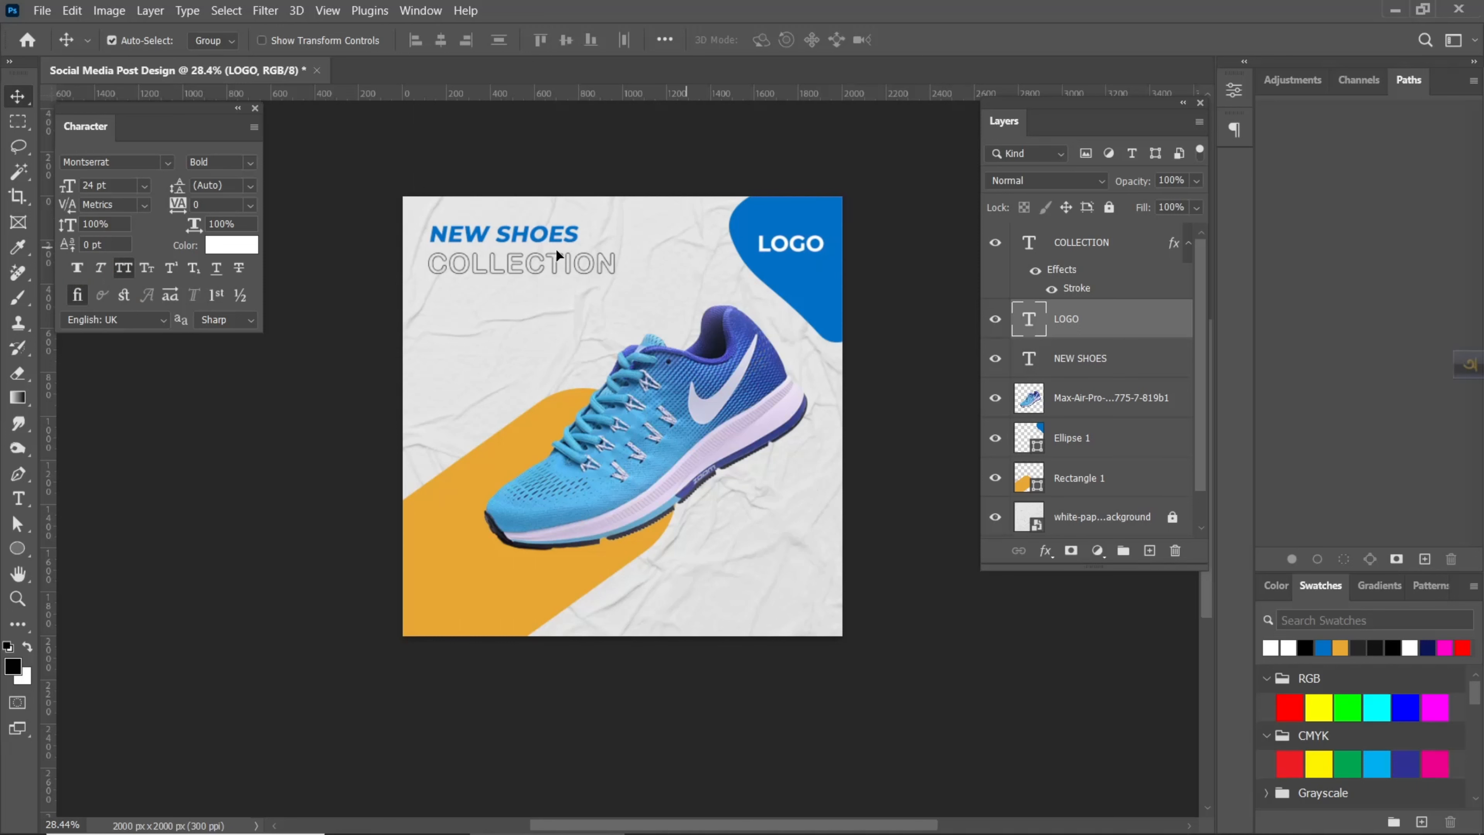
left_click(144, 185)
left_click(105, 346)
left_click_drag(776, 243, 783, 244)
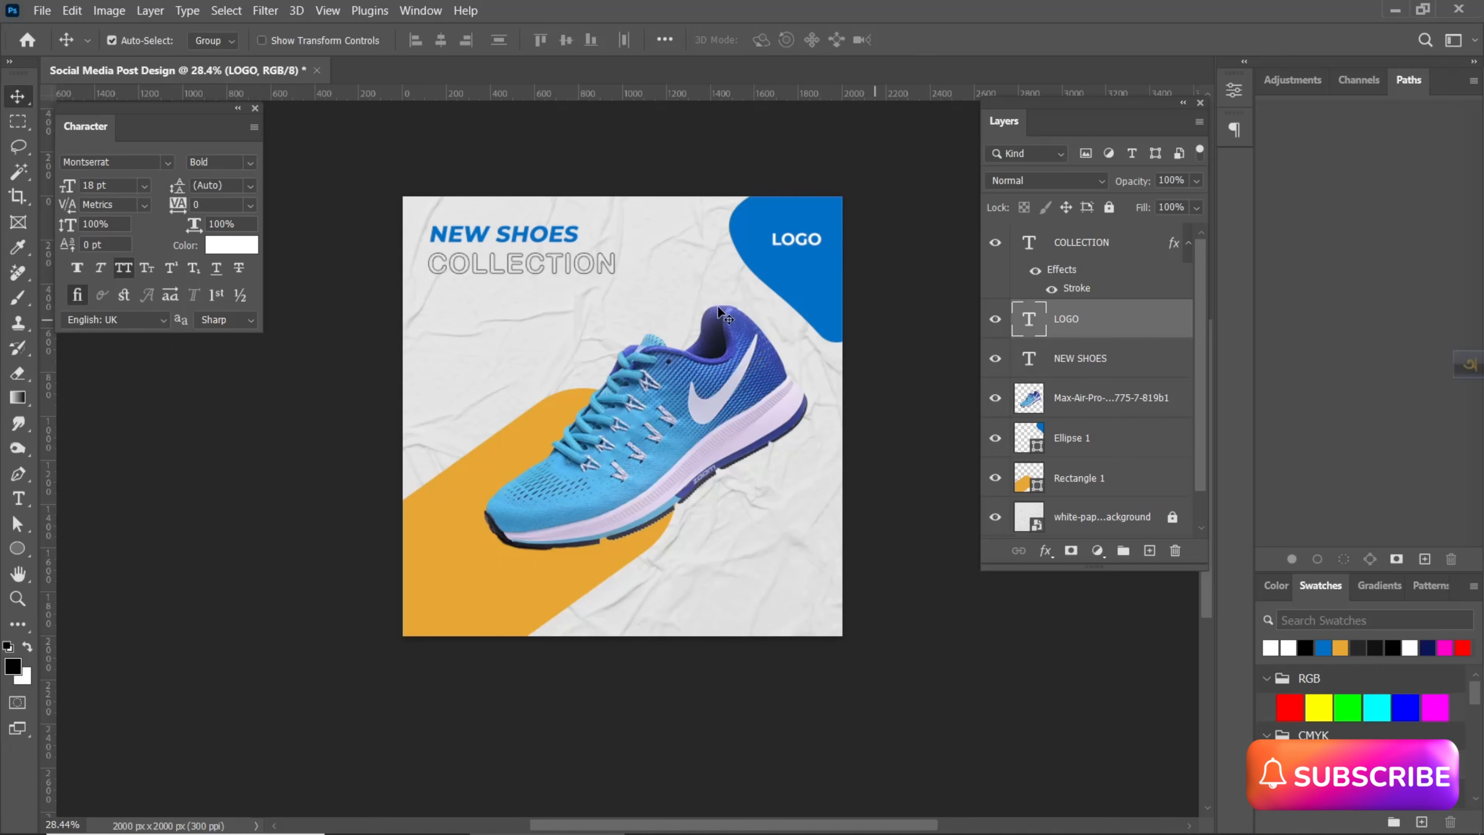
Step: Duplicate "NEW SHOES", change the copy's wording to "PRICE $15" and place it near the orange shape's upper edge
scroll(498, 331, "up", 3)
left_click(518, 202)
left_click_drag(518, 202, 512, 352, "alt")
double_click(512, 352)
type("P")
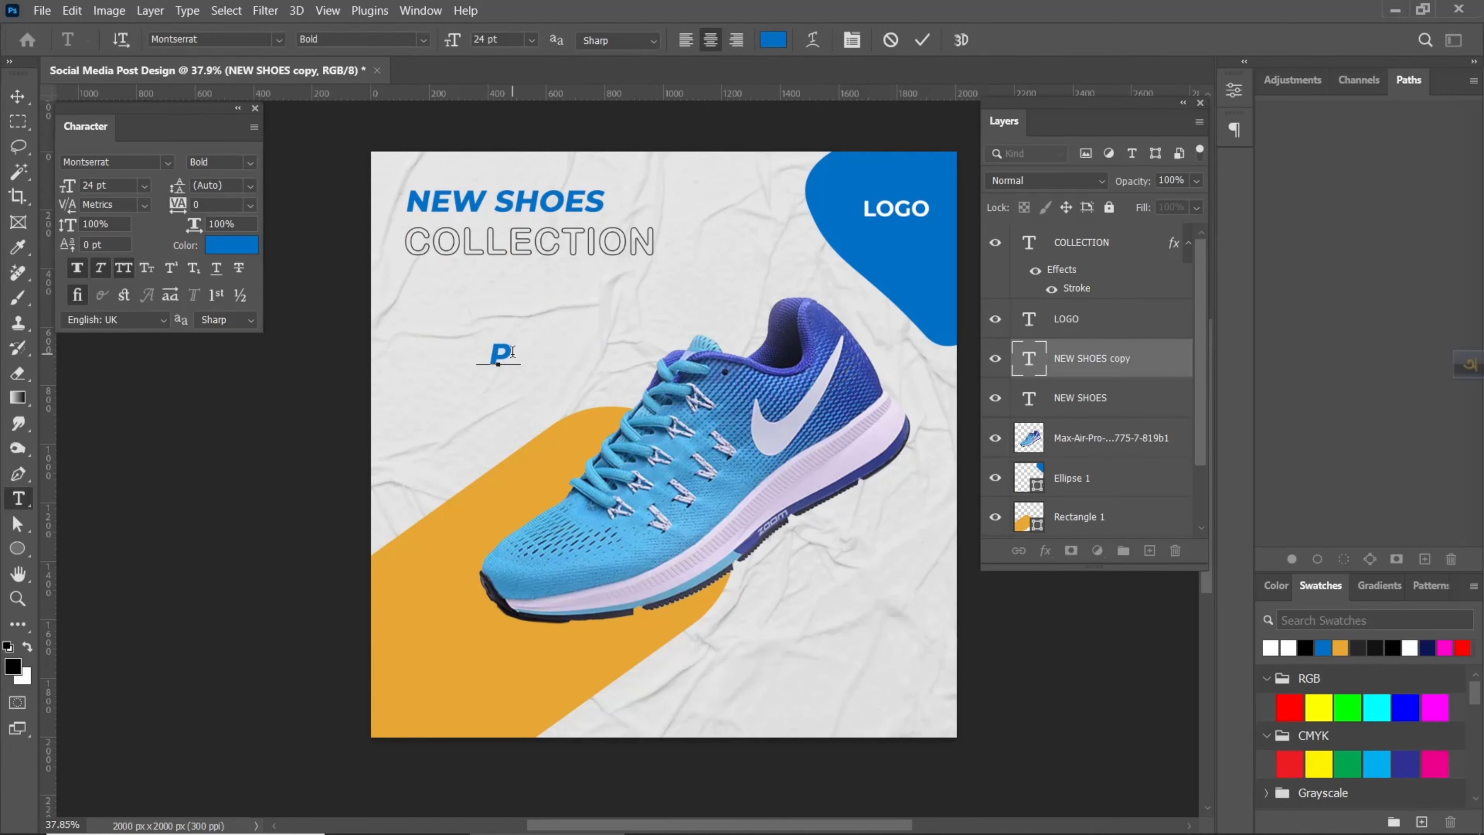
type("RICE")
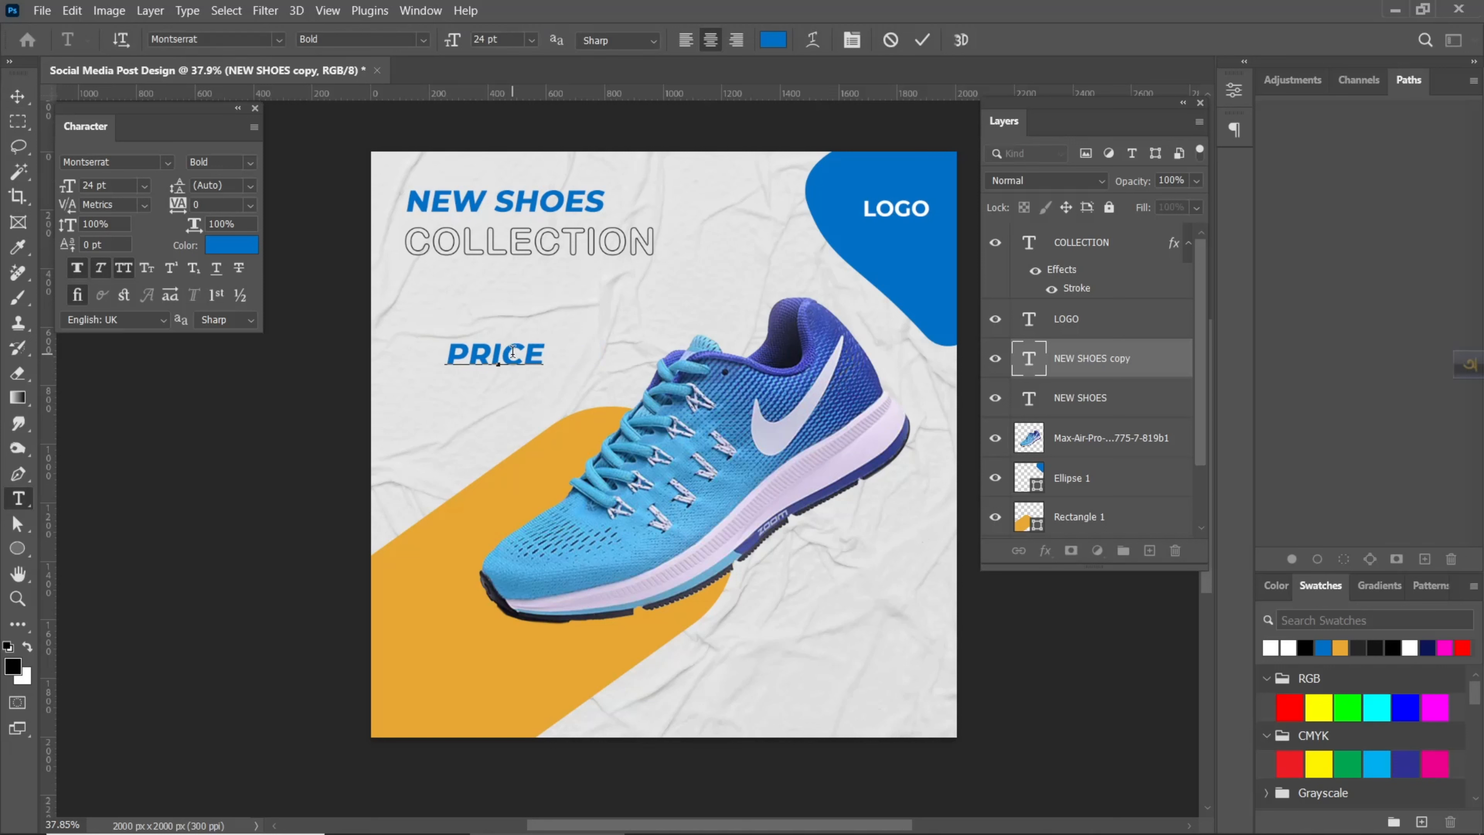
type(" $15")
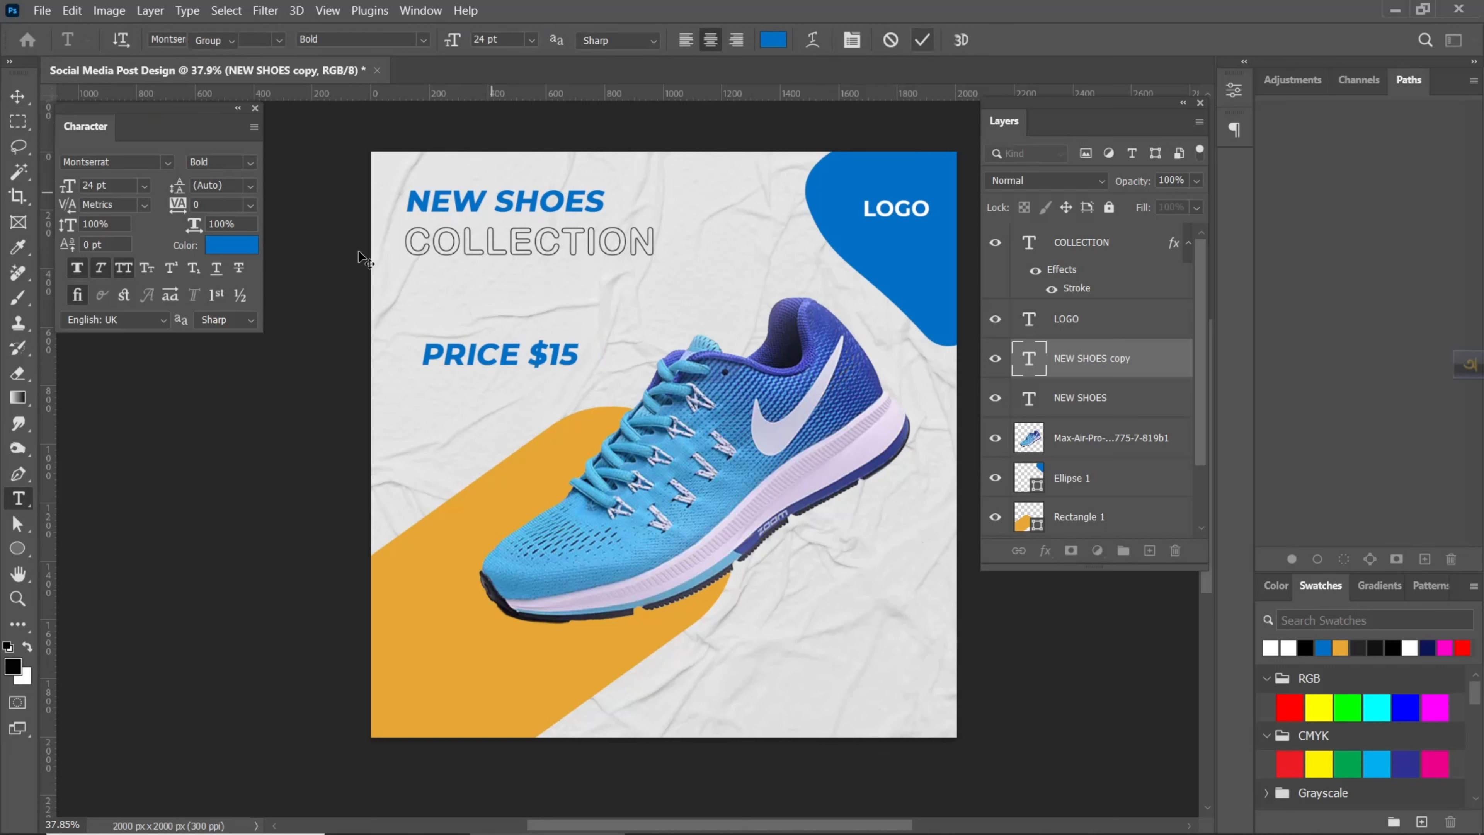
left_click_drag(466, 352, 456, 419)
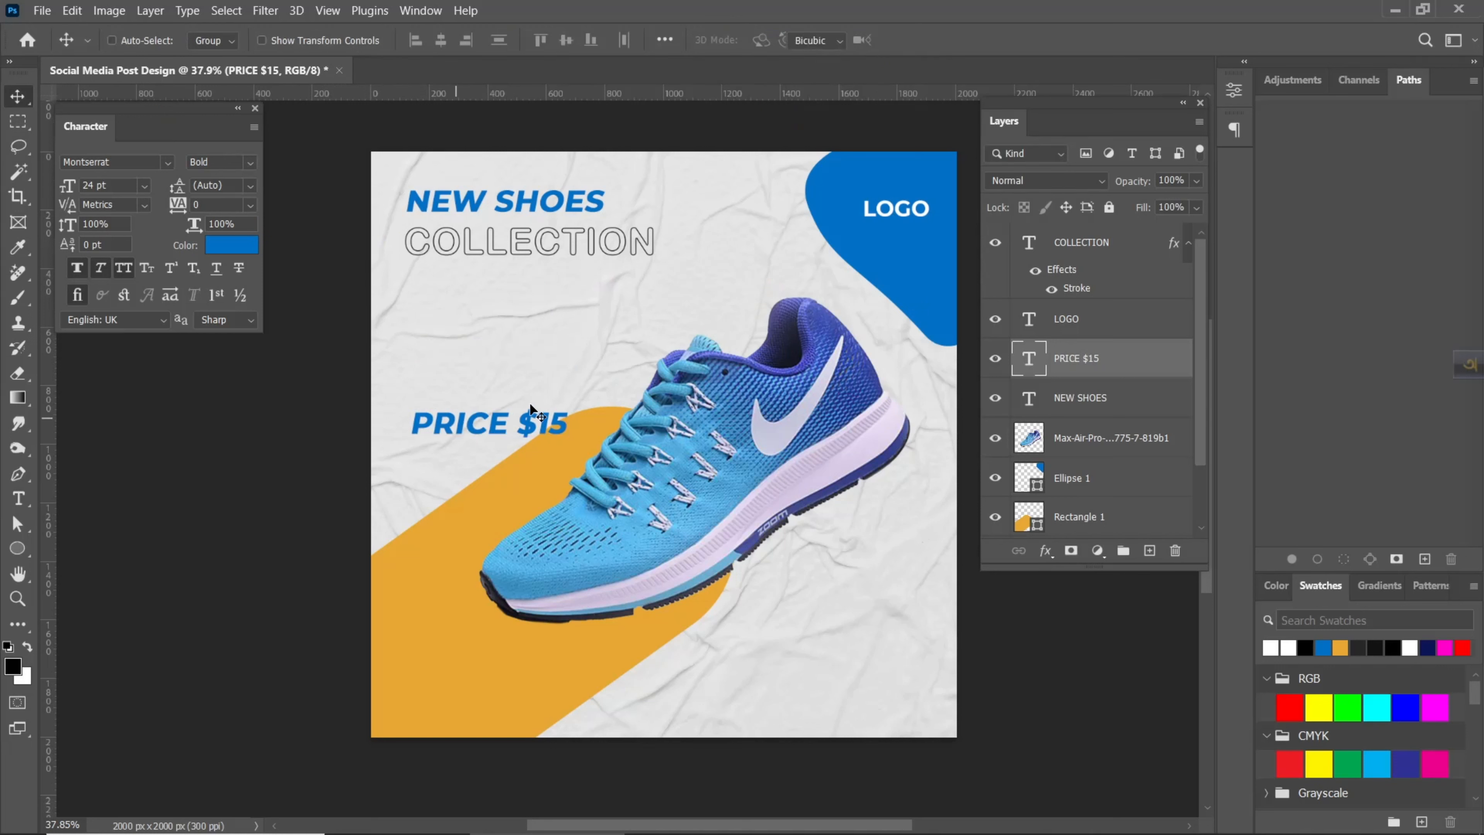
Step: Rotate "PRICE $15" to about -34.5°, scale it to about 120% and position it along the orange shape's slanted edge
key("ctrl+t")
left_click_drag(587, 387, 564, 319)
left_click_drag(522, 399, 505, 430)
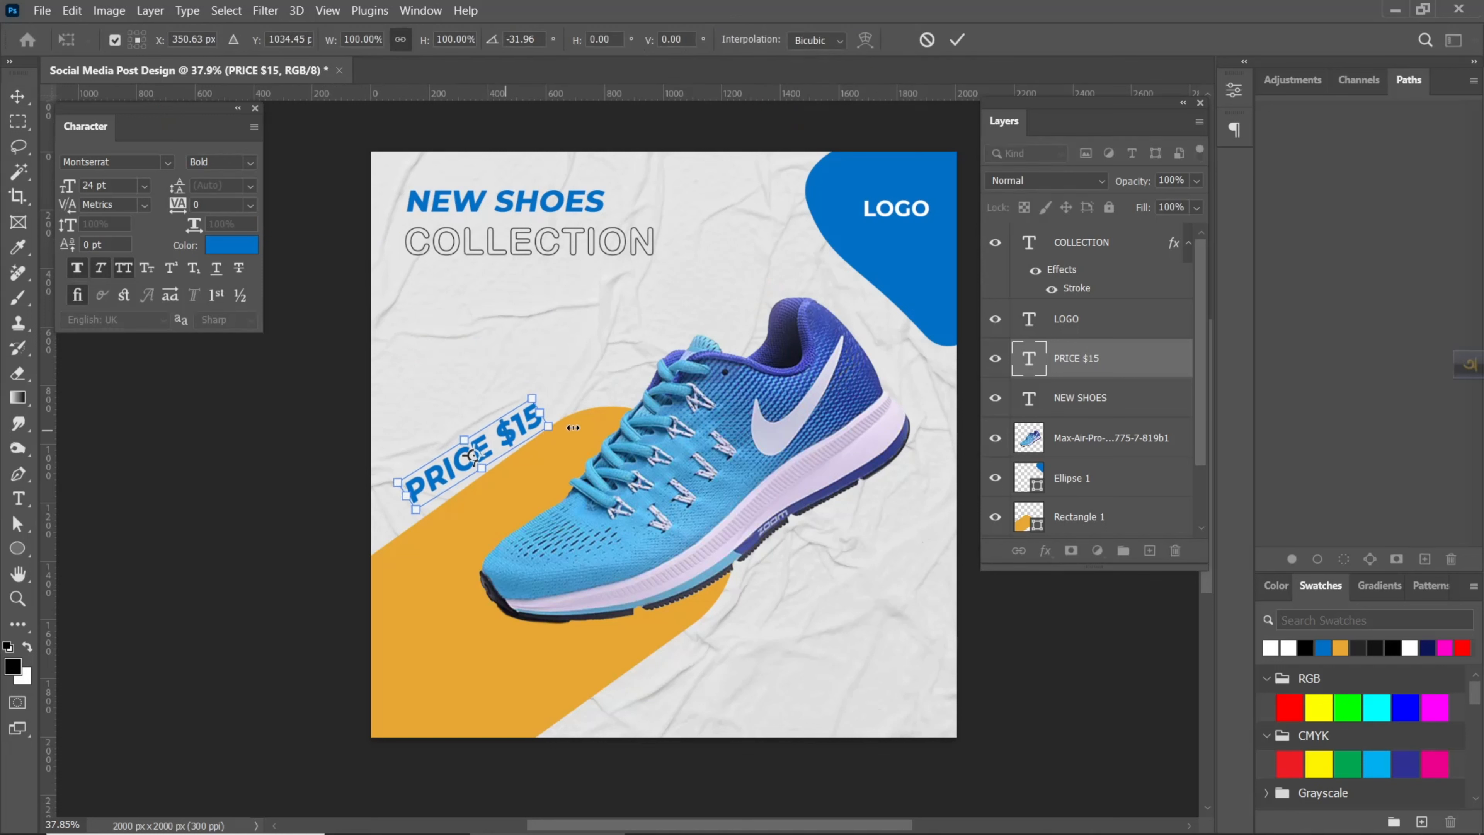
left_click_drag(585, 400, 583, 395)
left_click_drag(521, 420, 458, 432)
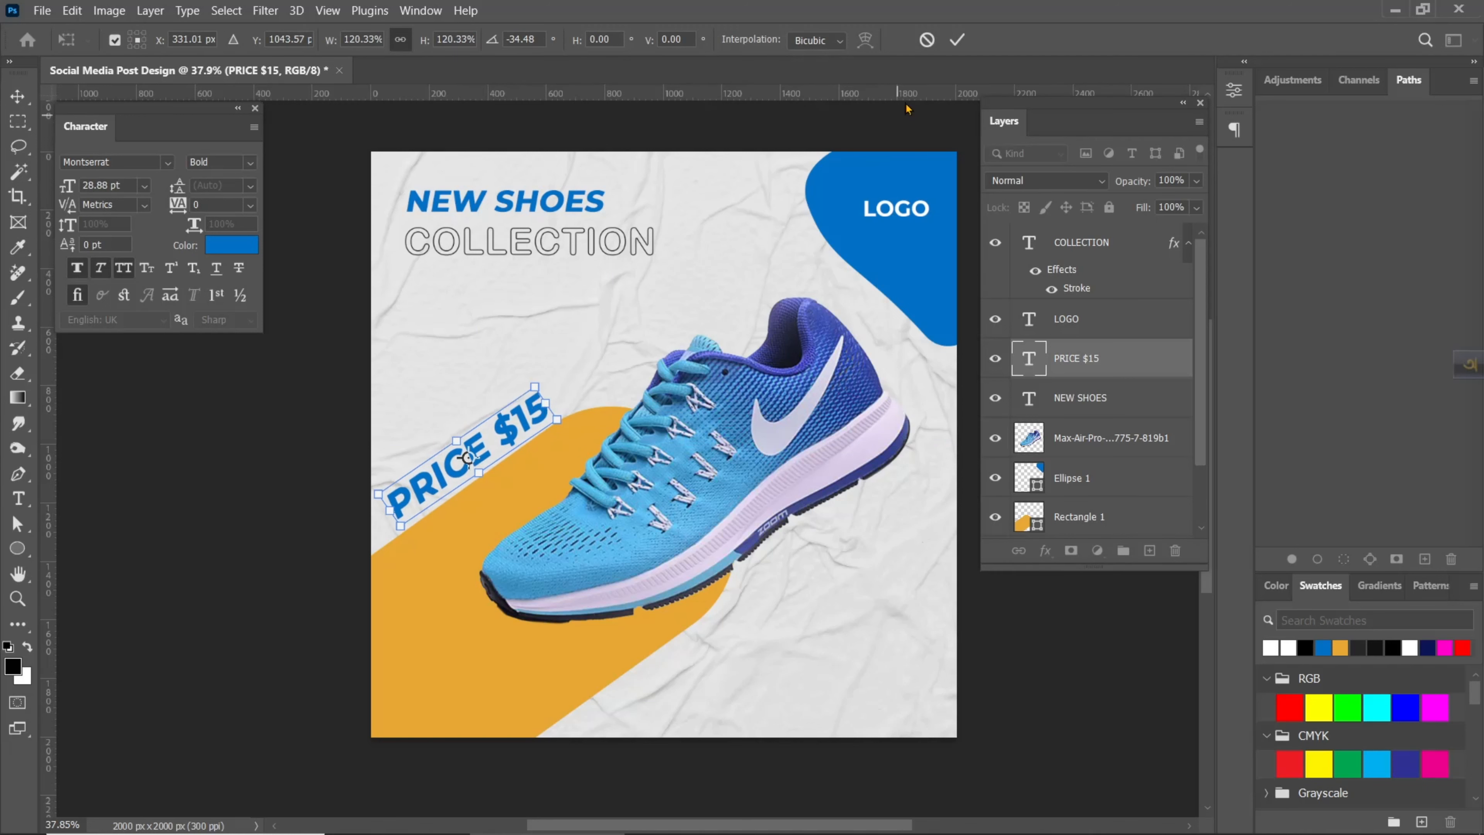
key("Return")
scroll(479, 458, "up", 1)
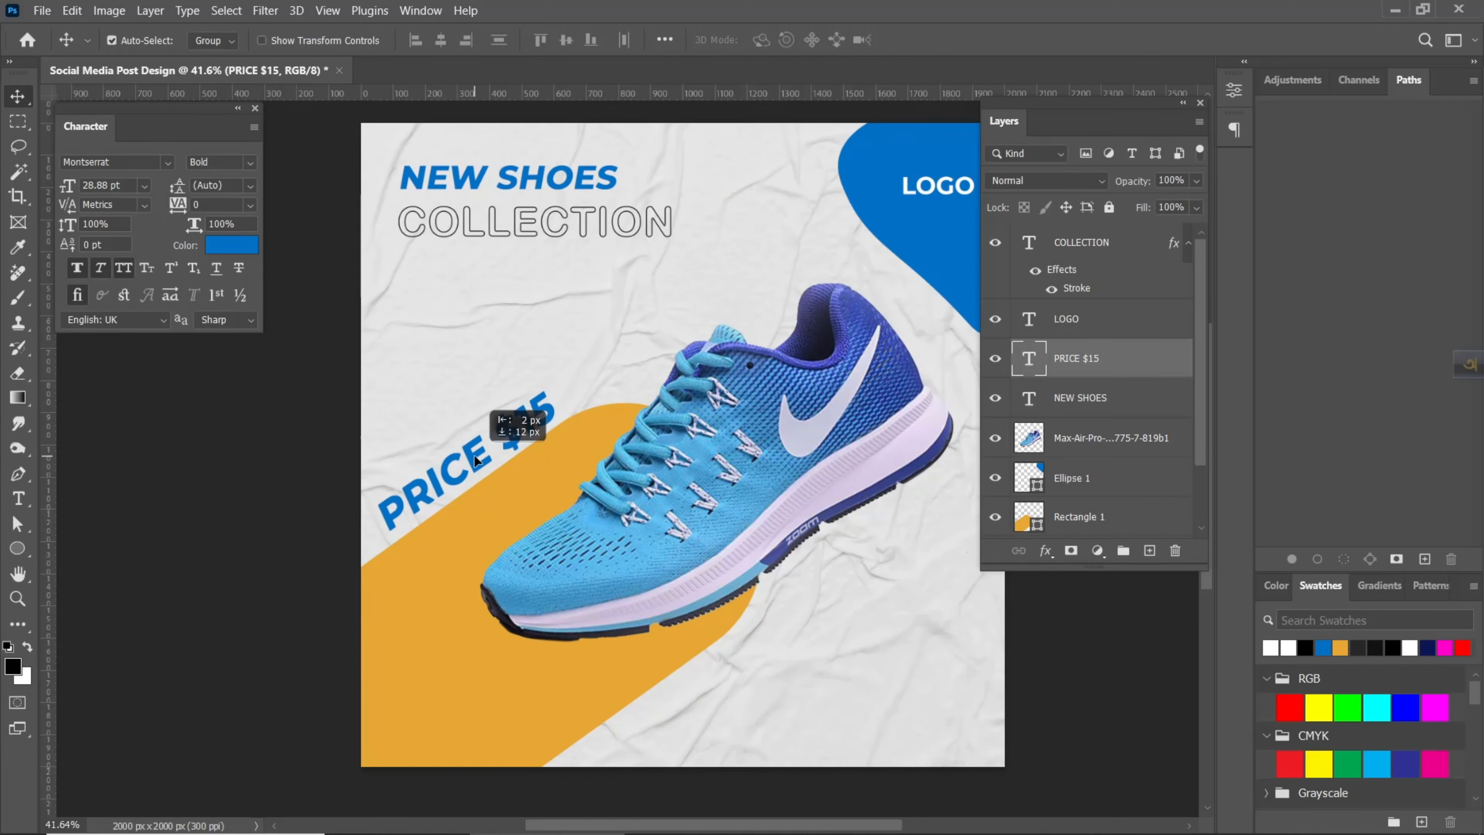
Step: Apply a smooth Inner Bevel to "PRICE $15" with depth 95%, size 3 px and soften 11 px
scroll(480, 456, "down", 3)
left_click(1045, 561)
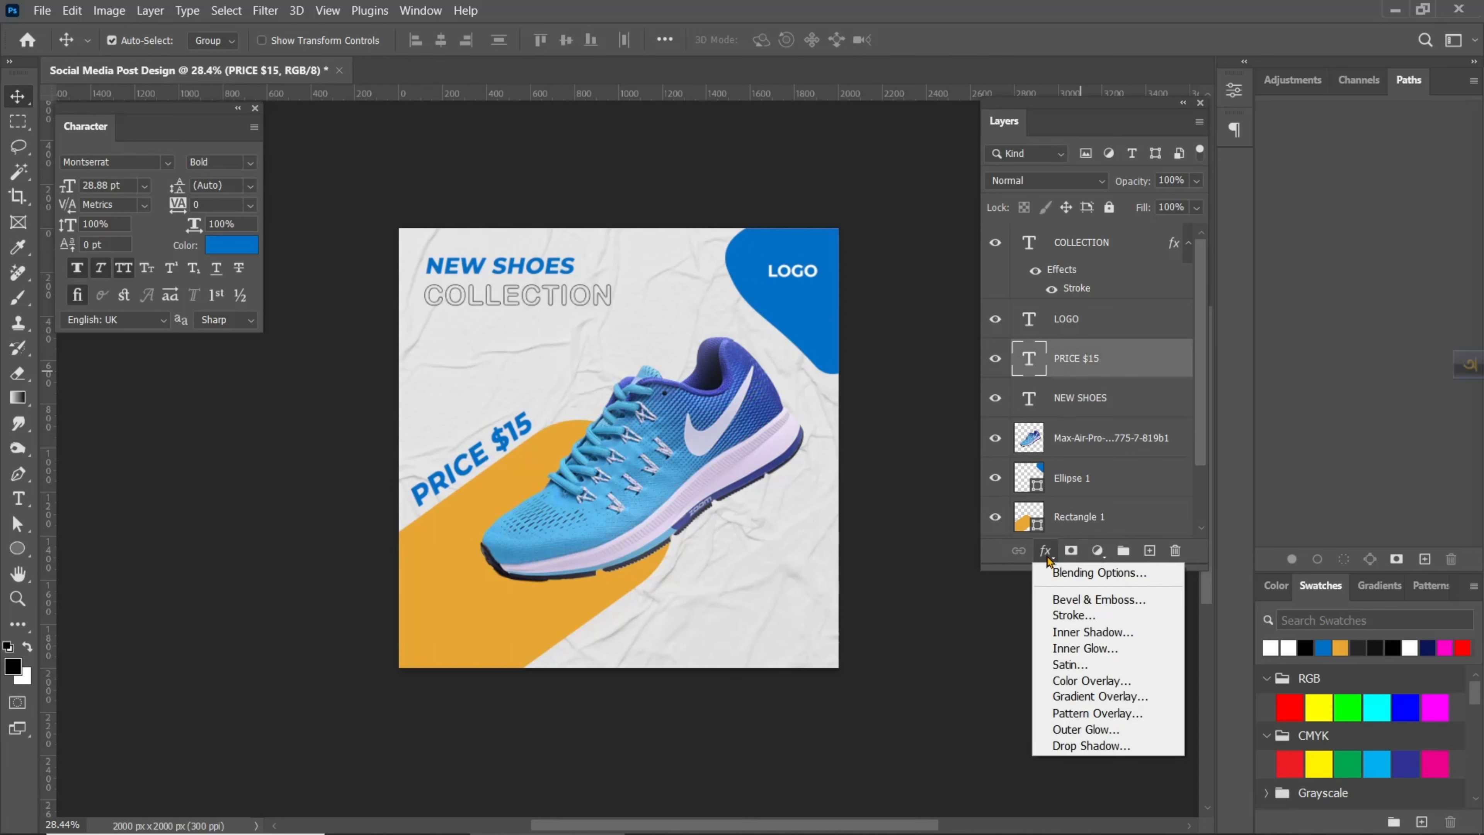
left_click(1054, 570)
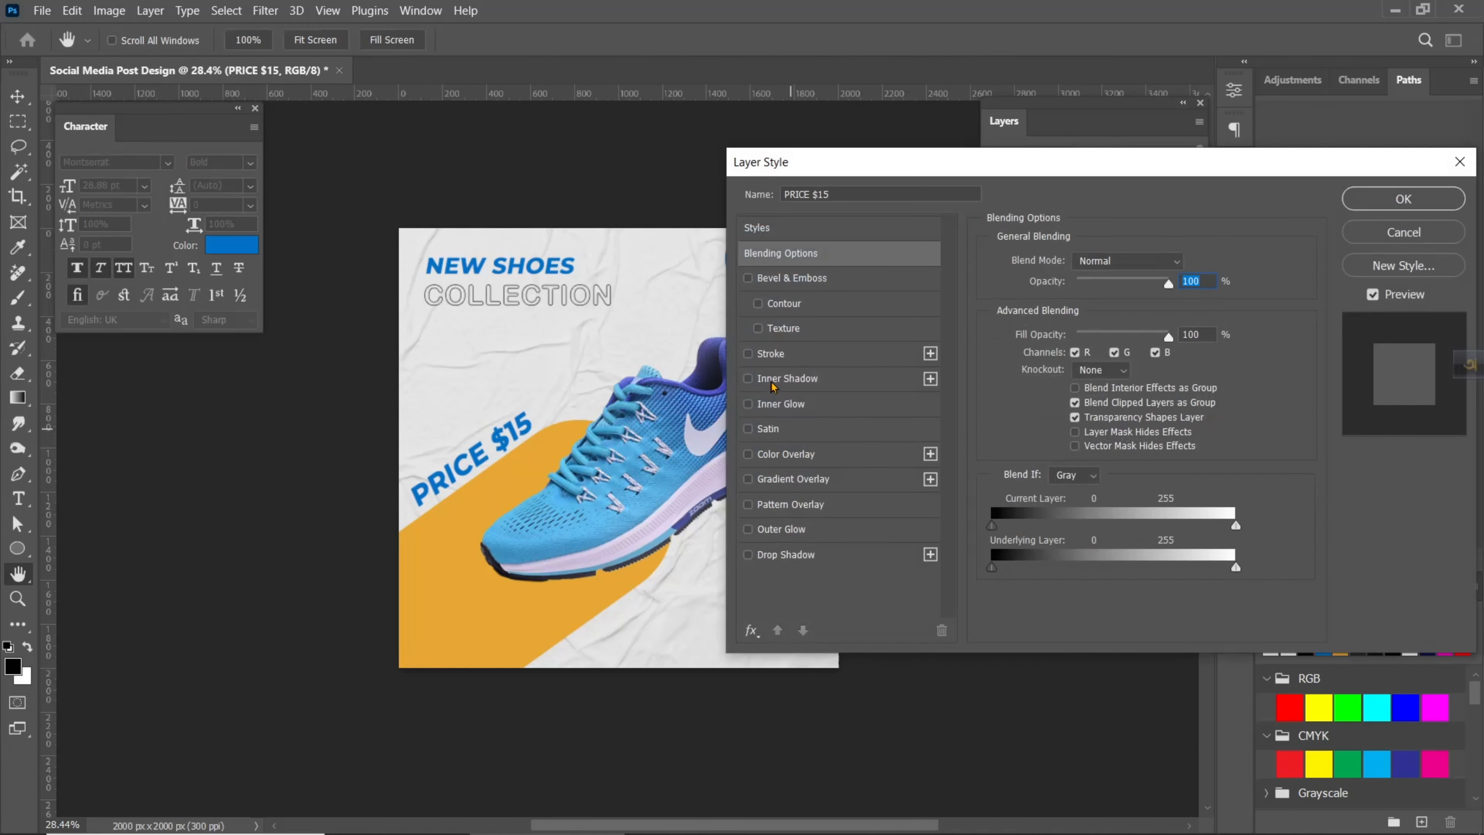
left_click(824, 279)
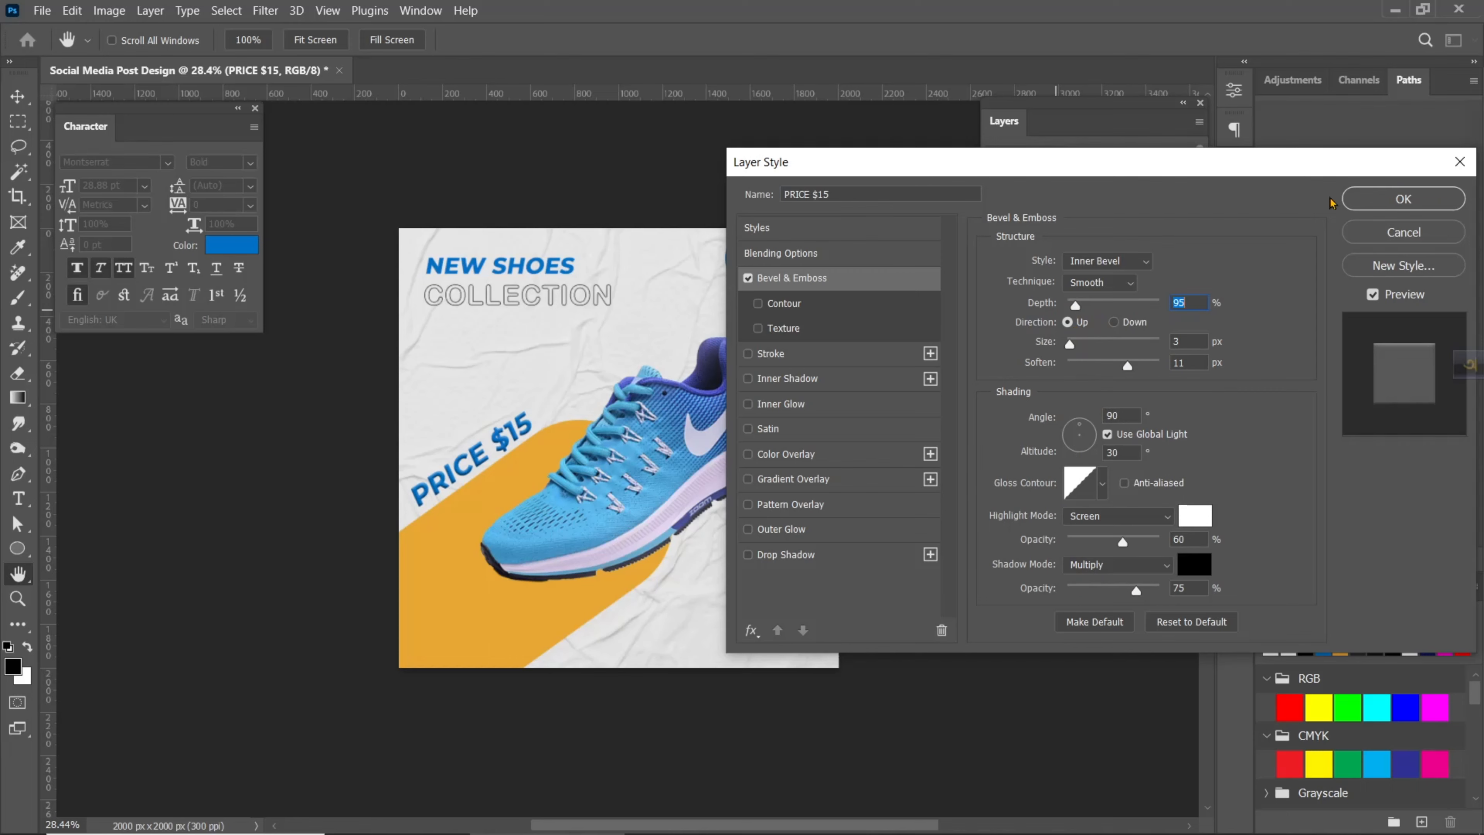
left_click(1355, 200)
Step: Create a new empty layer for brush painting and place it directly below the Rectangle 1 layer
left_click_drag(672, 480, 694, 406)
scroll(649, 380, "down", 2)
scroll(620, 478, "up", 1)
left_click_drag(625, 490, 657, 472)
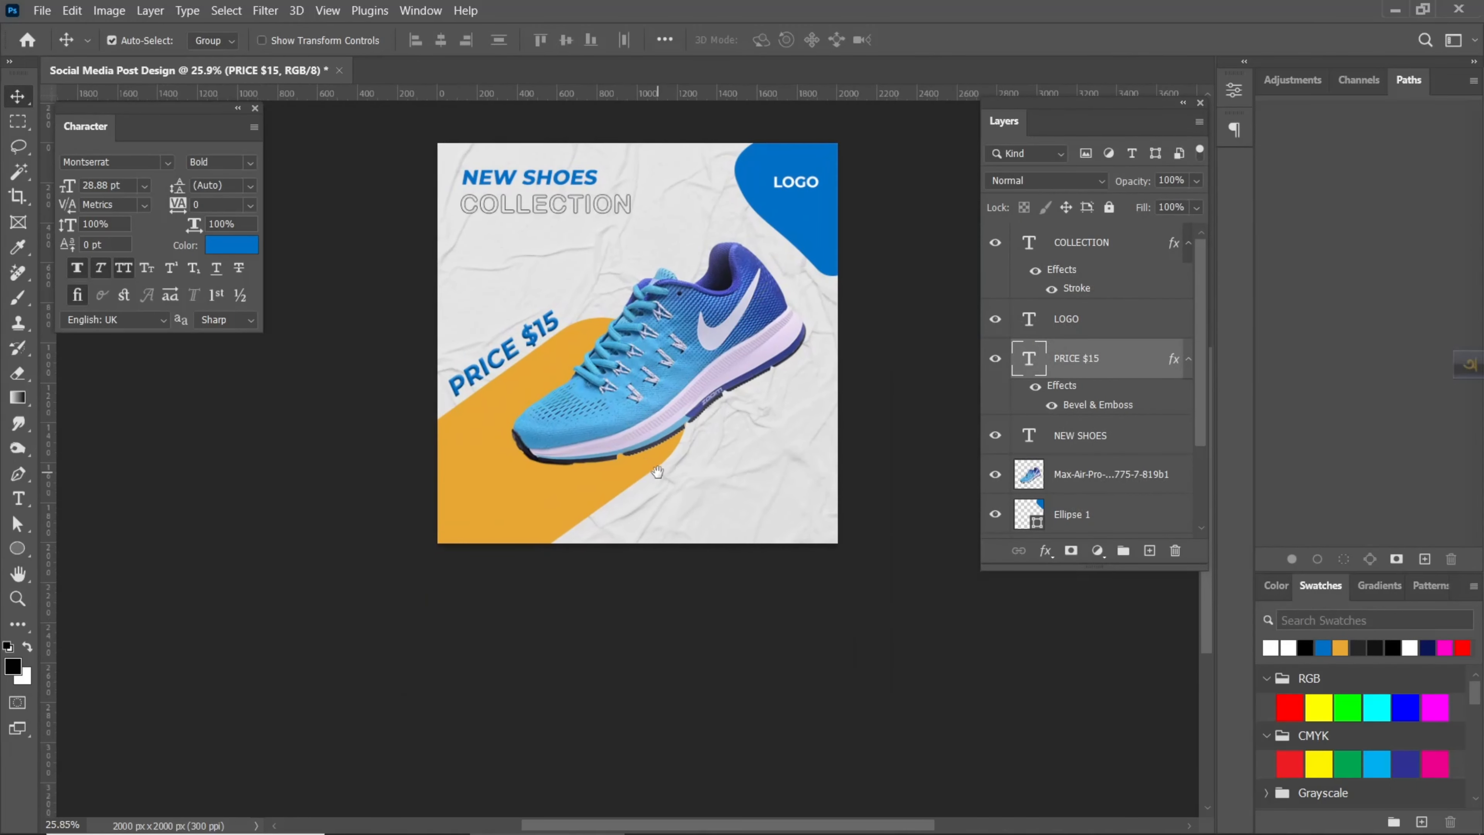
left_click(19, 301)
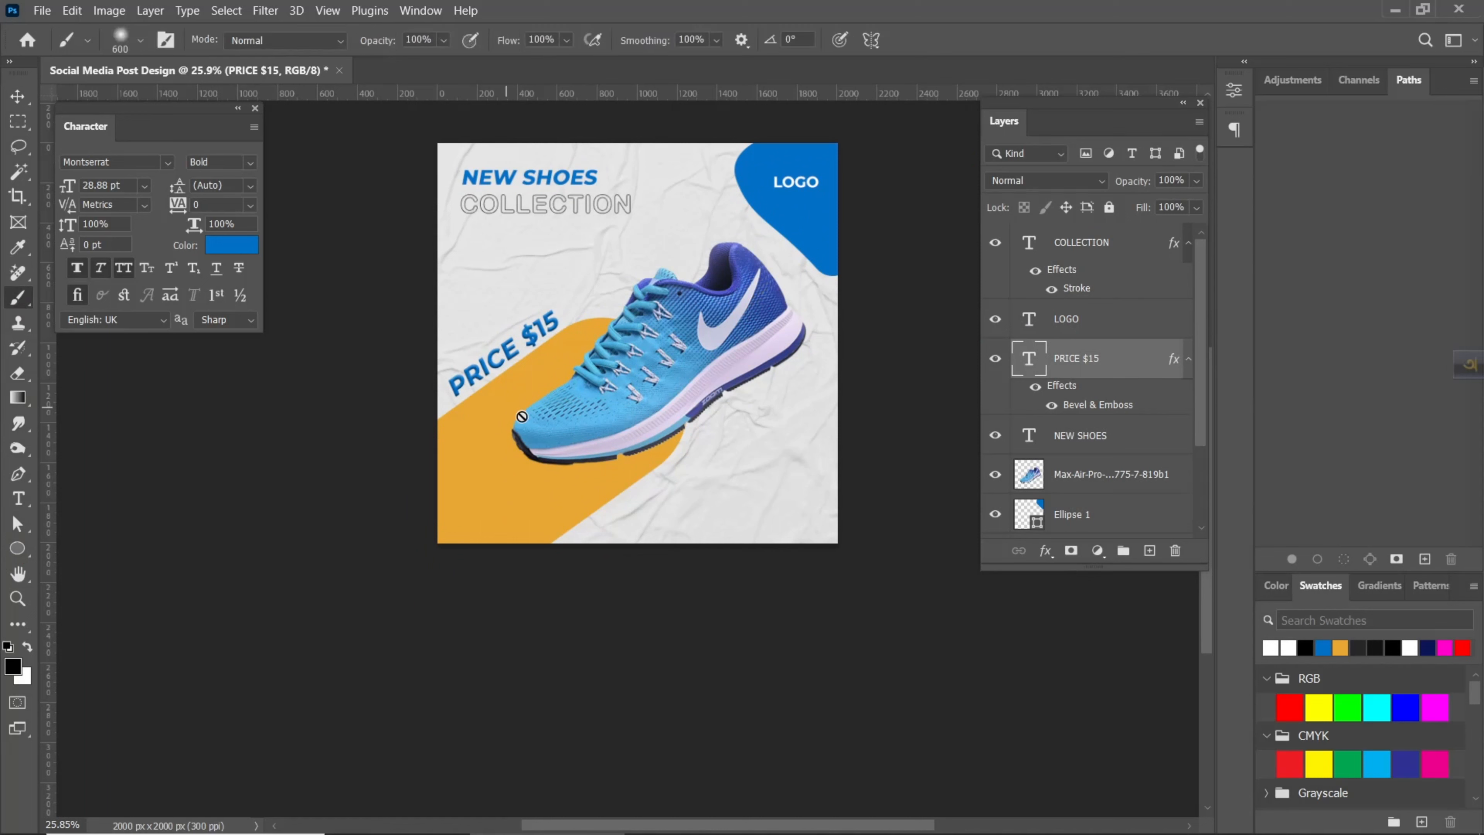
scroll(1186, 485, "down", 2)
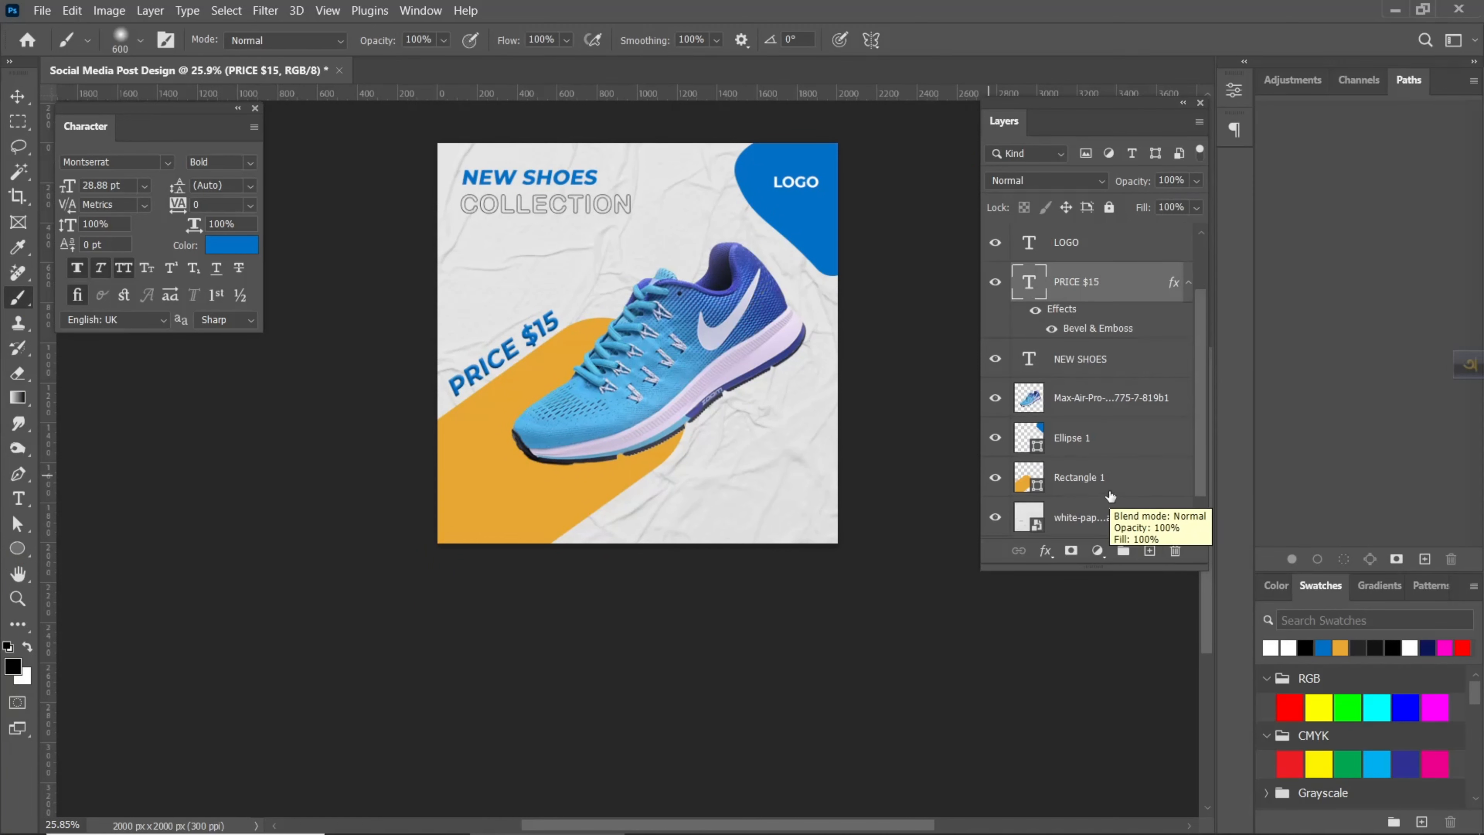
left_click(1136, 438)
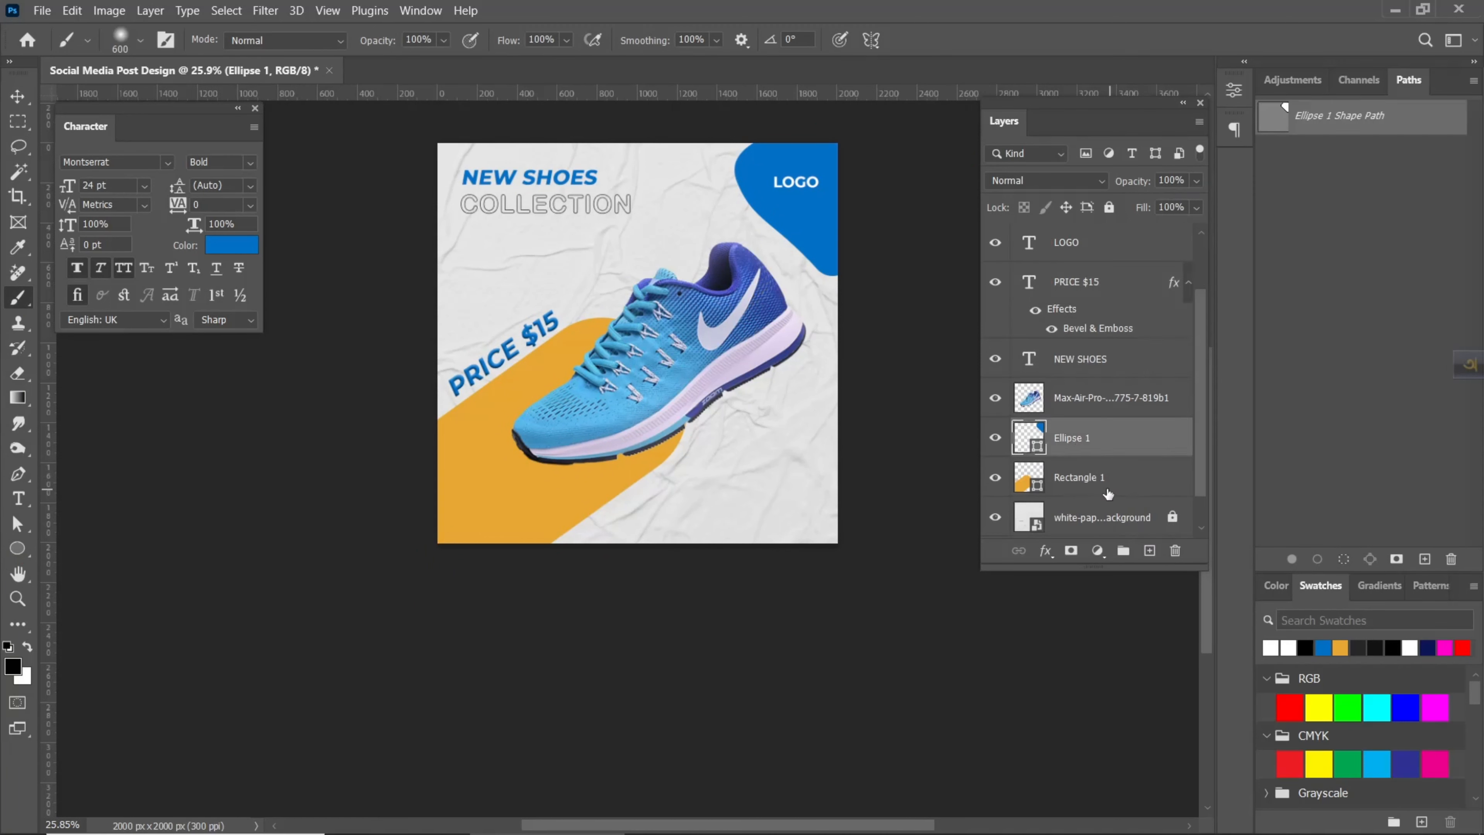
left_click(1106, 486)
left_click(1149, 549)
mouse_move(1101, 479)
left_mouse_down()
mouse_move(1099, 523)
mouse_move(1090, 498)
left_mouse_up()
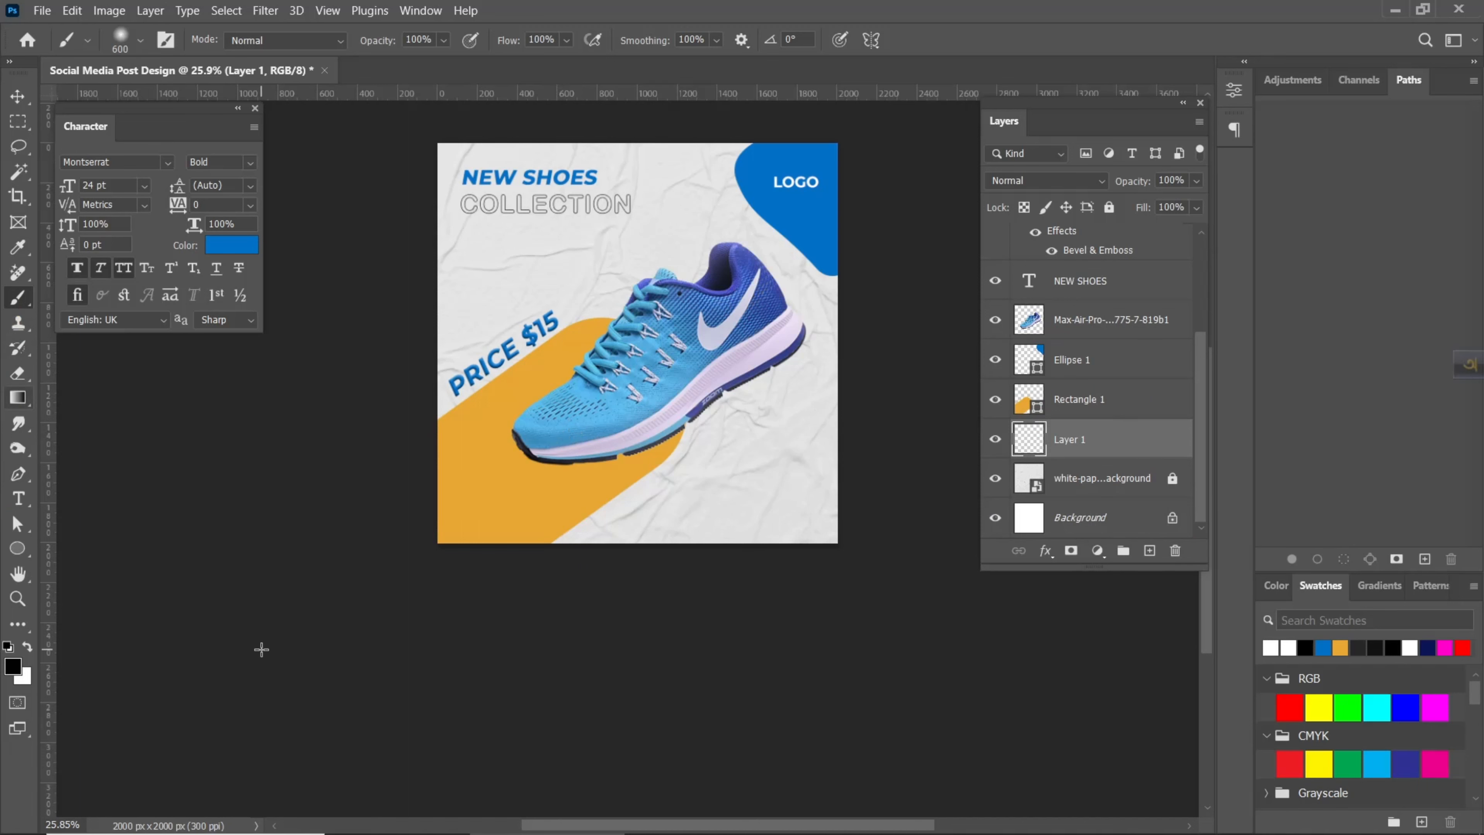
Step: Paint one soft black 600 px brush dab on the new layer beneath the shoe's heel and shift it slightly down
left_click(691, 457)
left_click(15, 97)
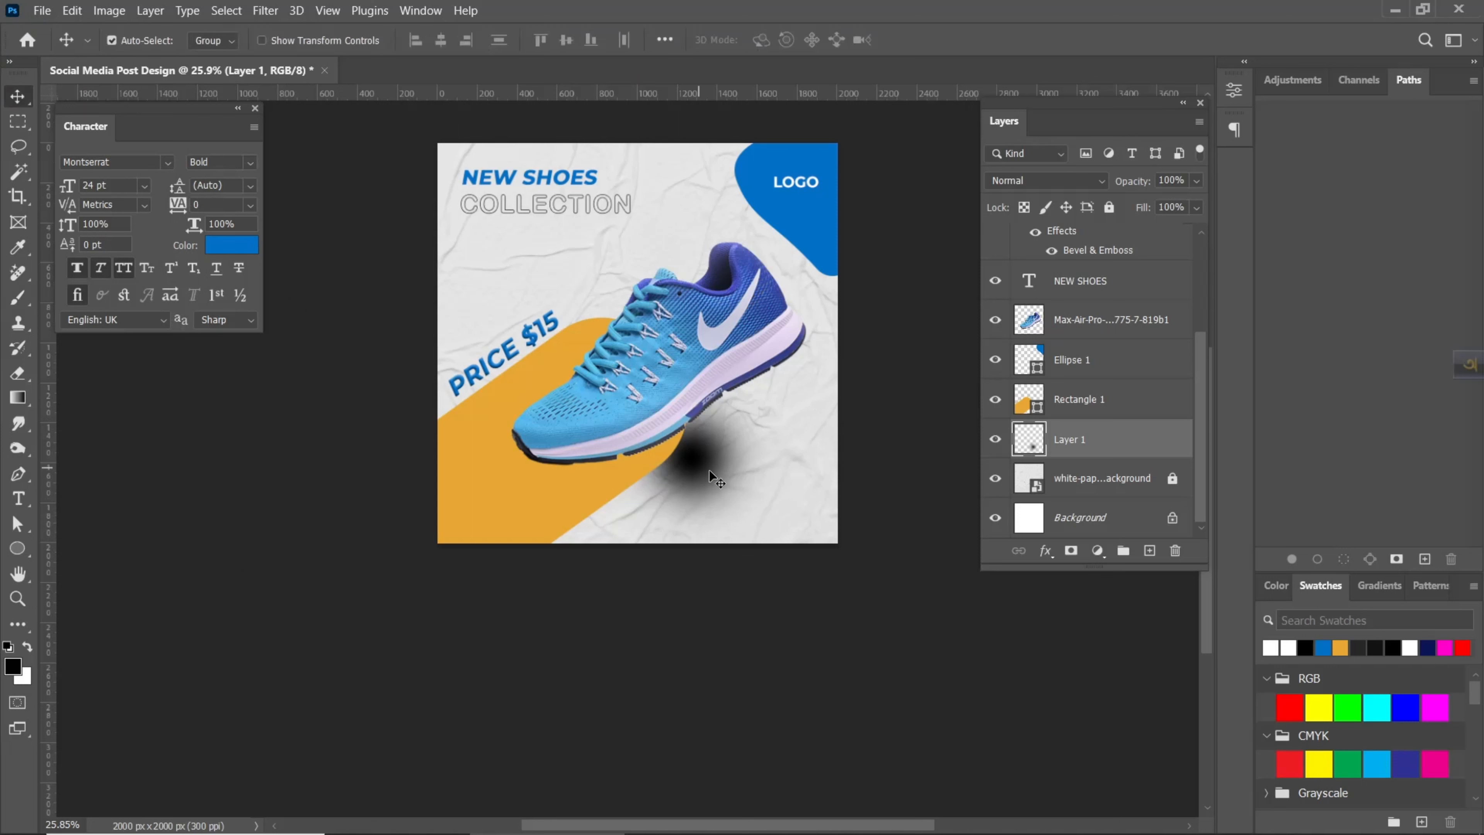
left_click_drag(709, 469, 706, 486)
Step: Flatten the black dab to about 5% height and stretch it to about 154% width to form a thin shadow
key("ctrl+t")
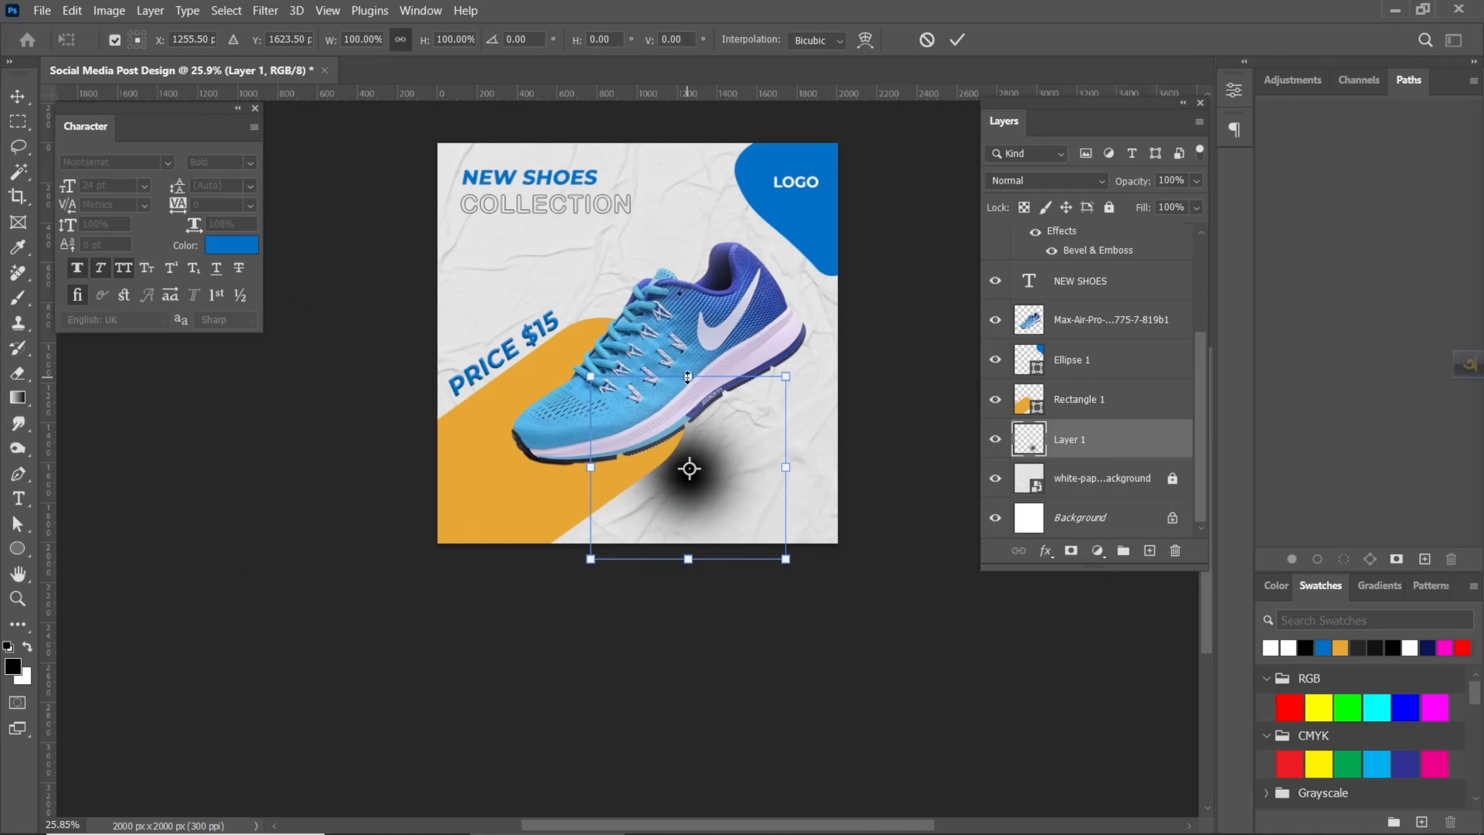
left_click_drag(688, 377, 718, 492)
left_click_drag(808, 497, 870, 498)
left_click_drag(613, 497, 556, 497)
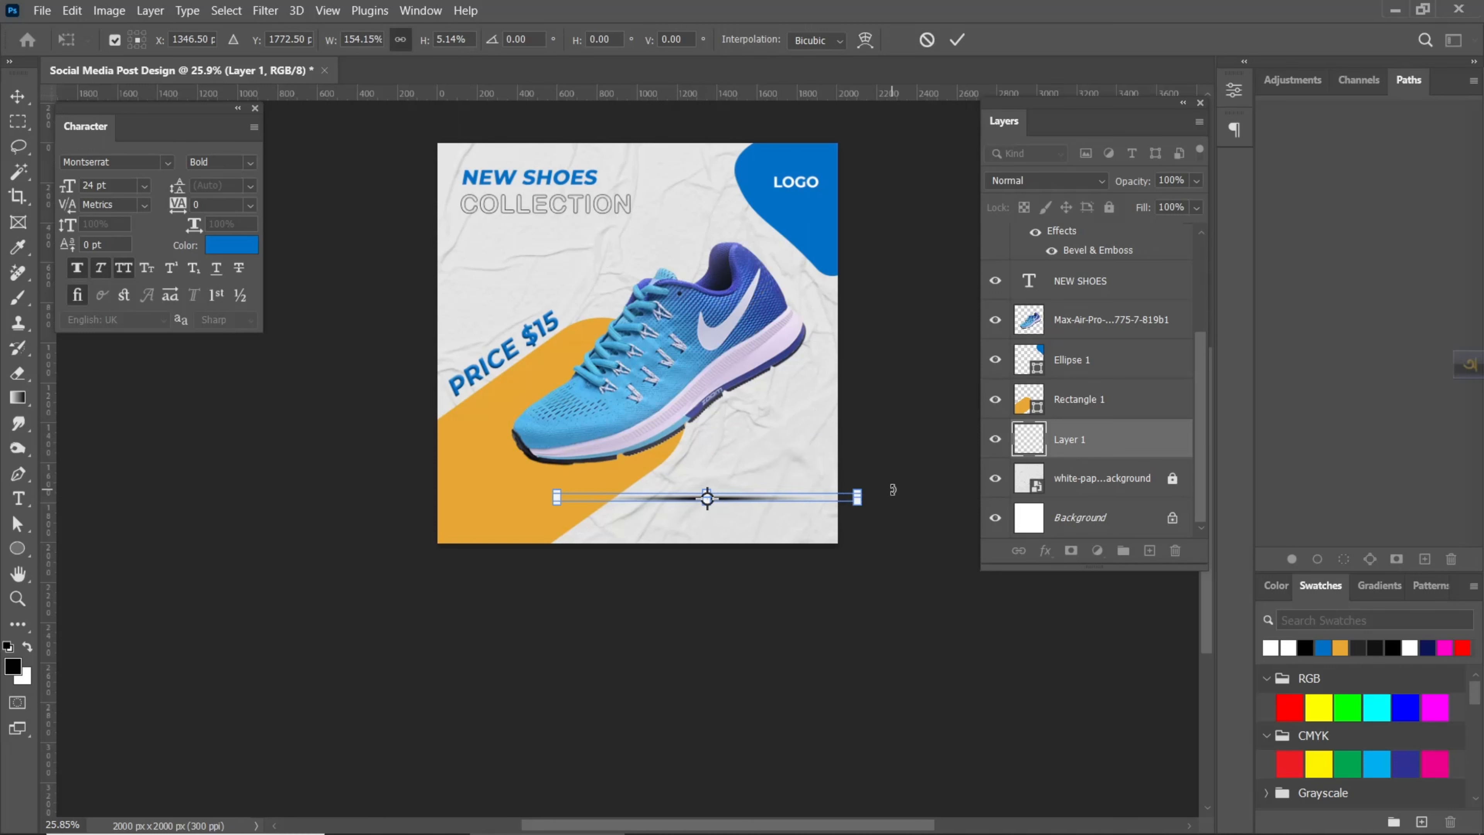
Step: Rotate the shadow to about -6° beneath the shoe's sole and move its layer directly above Rectangle 1
left_click_drag(893, 490, 885, 471)
left_click_drag(749, 498, 733, 447)
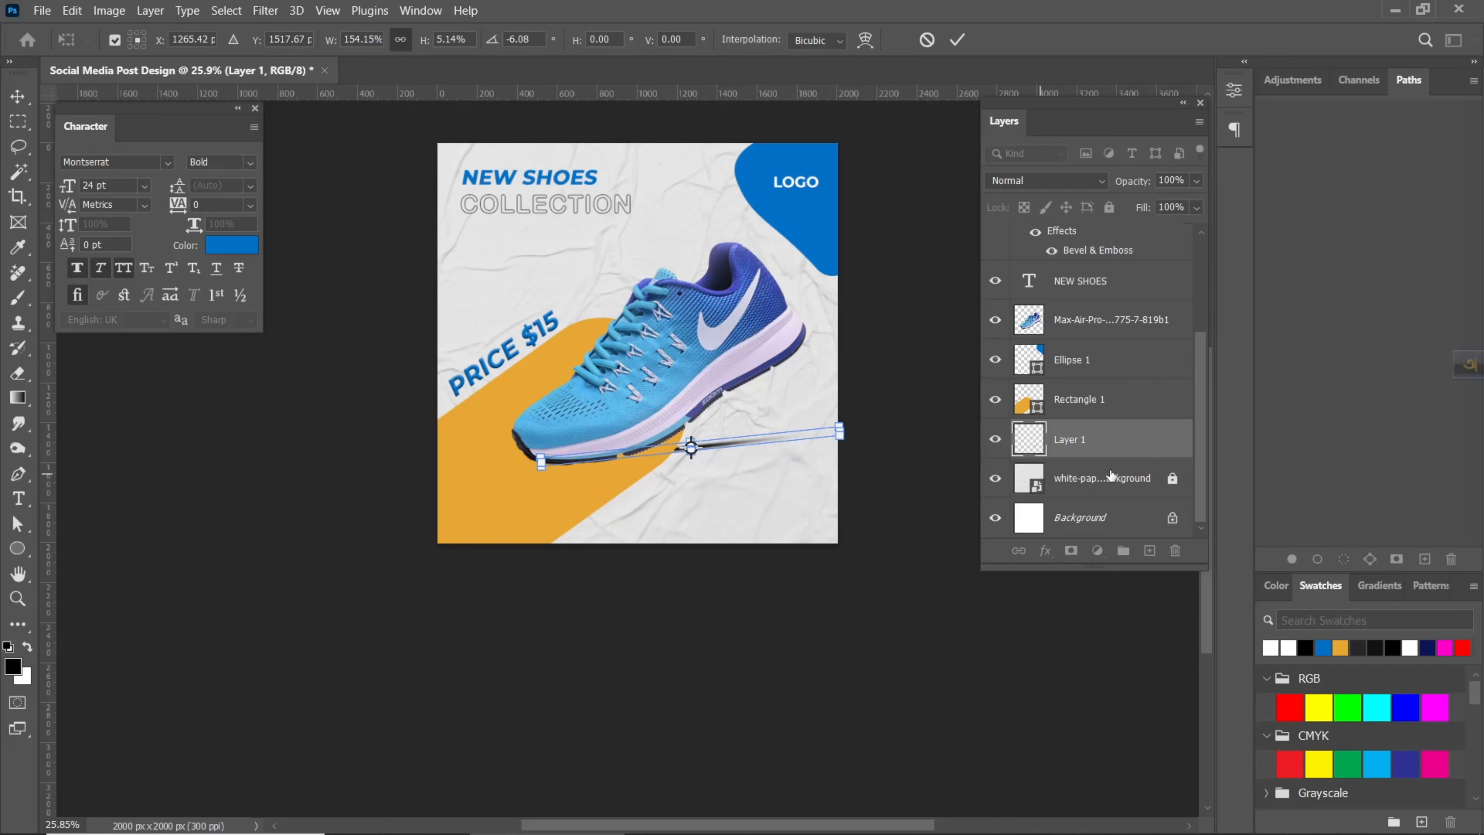
left_click(956, 39)
left_click_drag(1069, 439, 1097, 381)
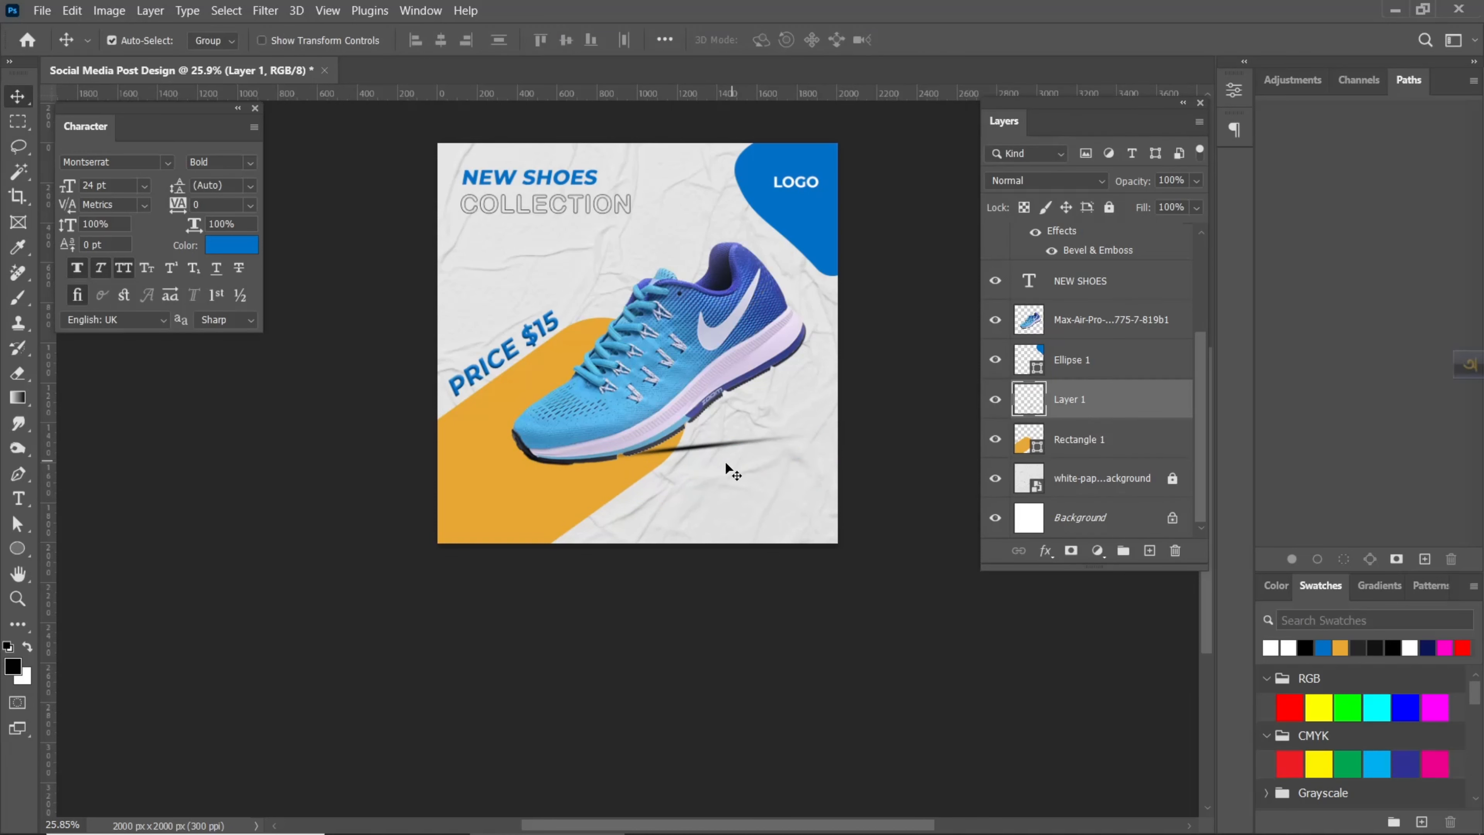
Step: Move the shadow closer under the shoe's sole, widen it to about 114% and tilt it to about -22°
scroll(727, 447, "up", 3)
mouse_move(724, 445)
left_mouse_down()
mouse_move(695, 454)
mouse_move(714, 426)
left_mouse_up()
key("ctrl+t")
left_click_drag(895, 341, 882, 305)
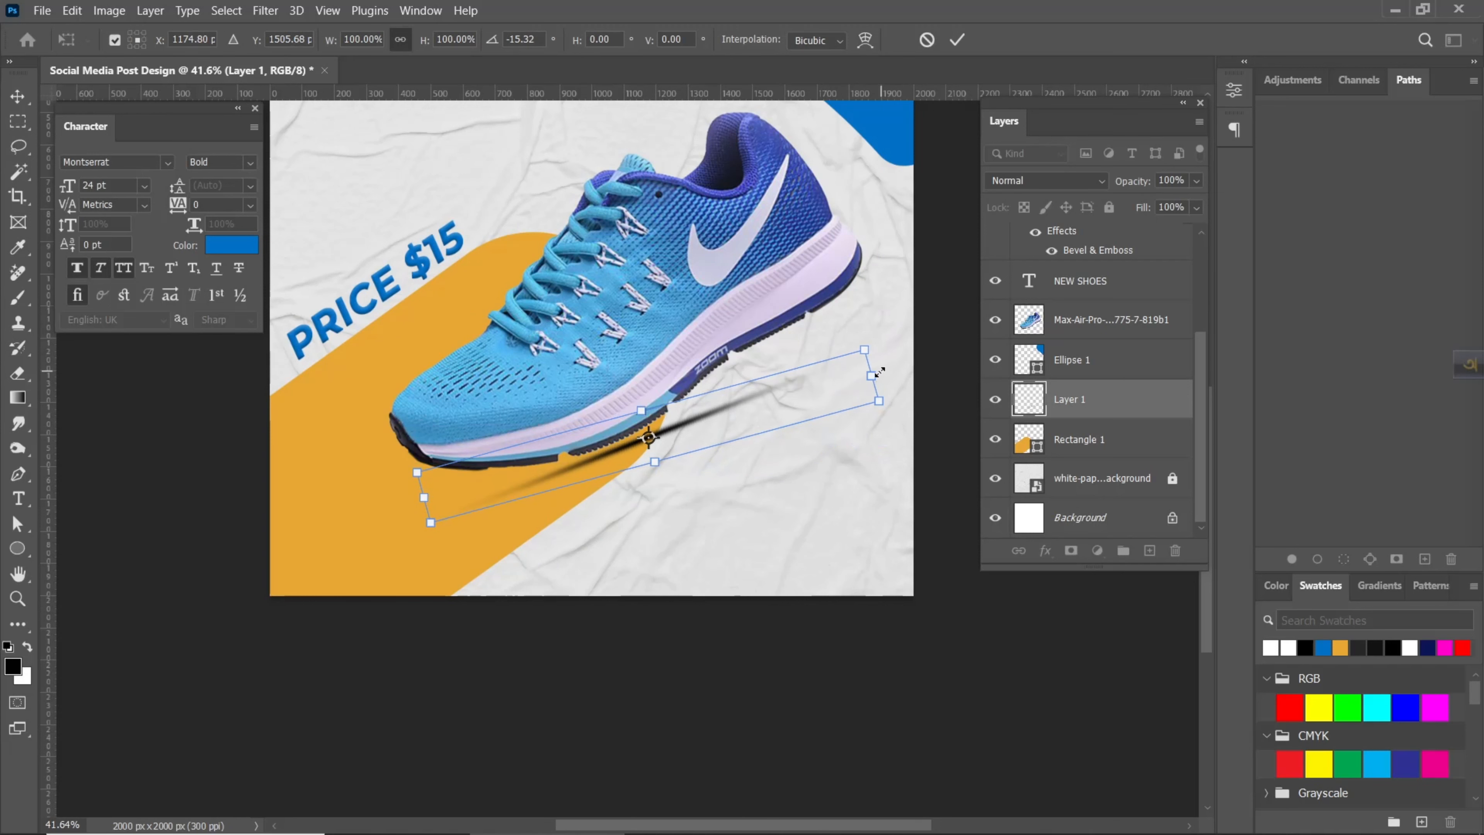
left_click_drag(877, 374, 933, 345)
left_click_drag(773, 391, 770, 380)
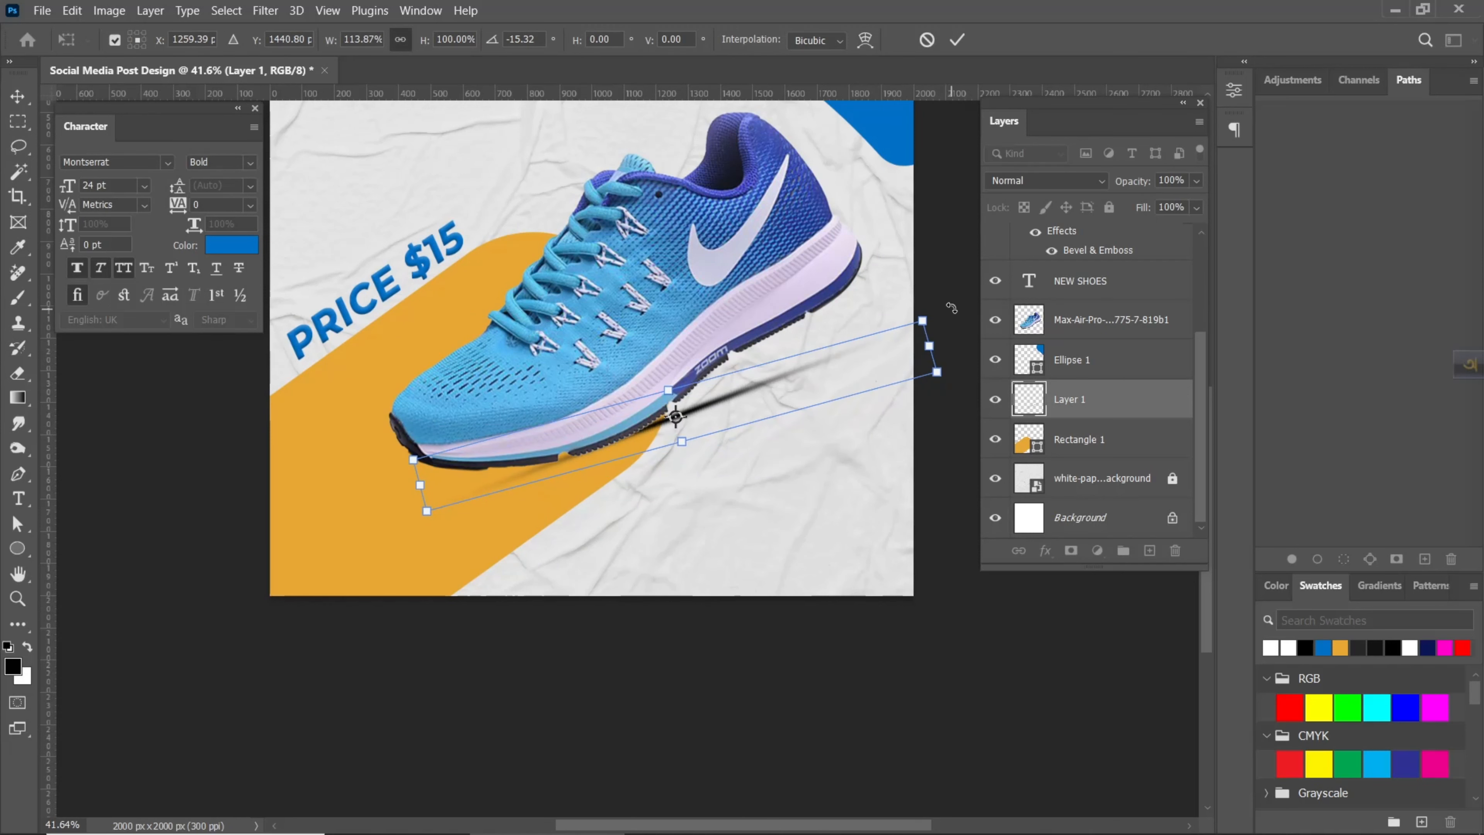
left_click_drag(951, 309, 934, 278)
scroll(638, 447, "down", 6)
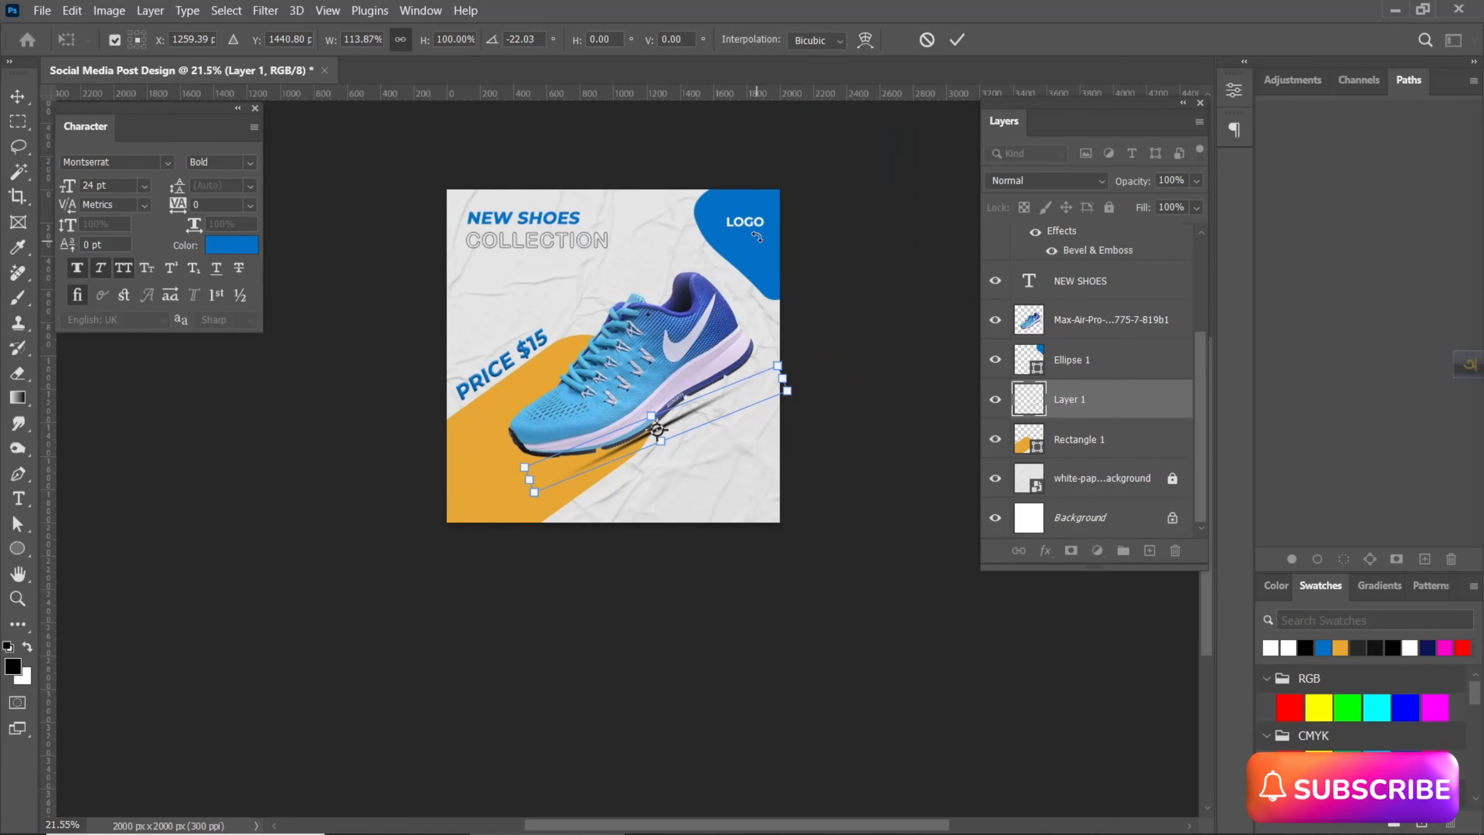
scroll(730, 434, "down", 1)
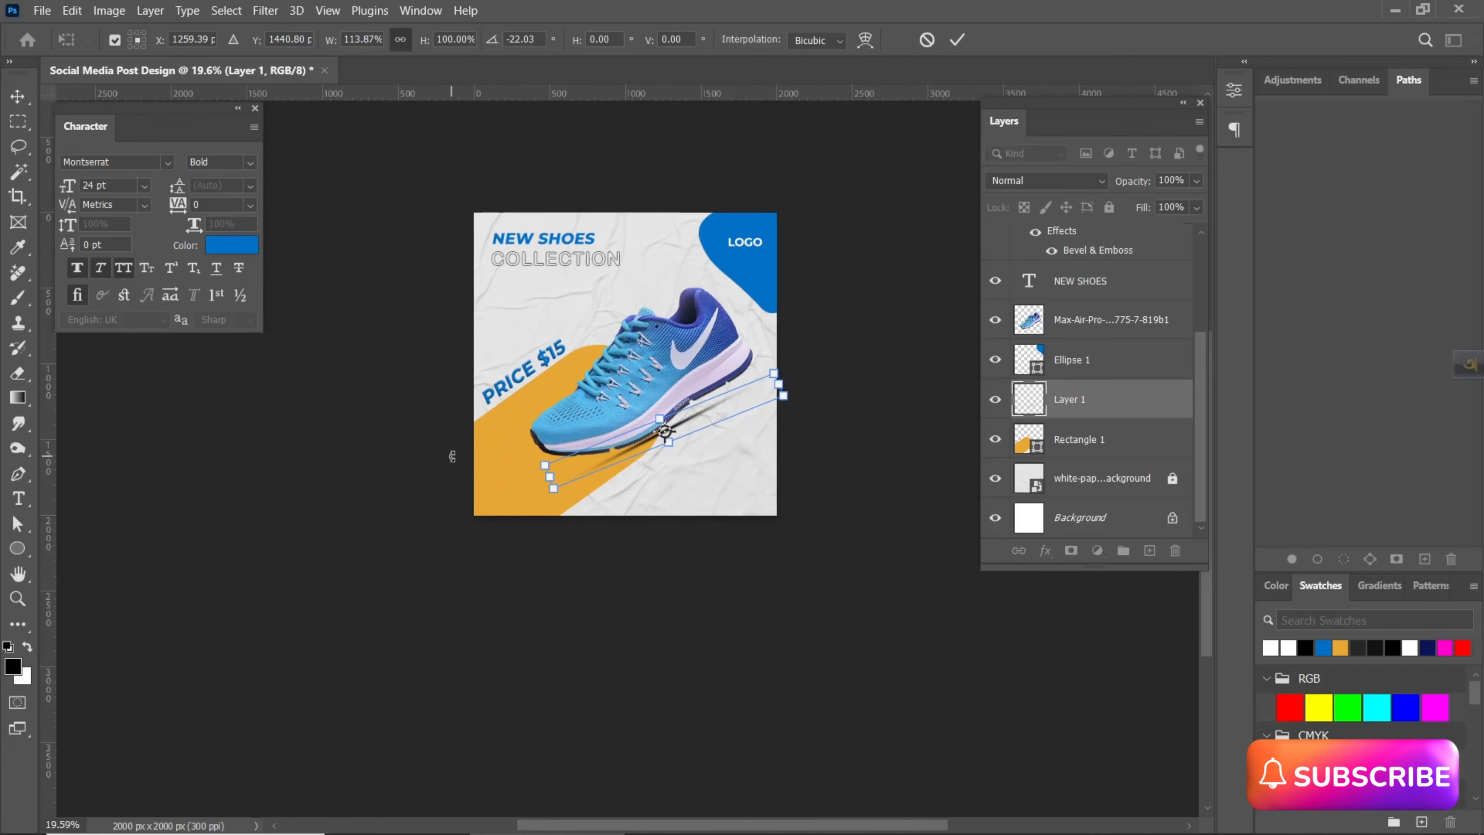
left_click(957, 40)
Step: Rotate the shadow back by about 18.6° to a flatter angle and position it under the front of the sole
scroll(674, 428, "up", 4)
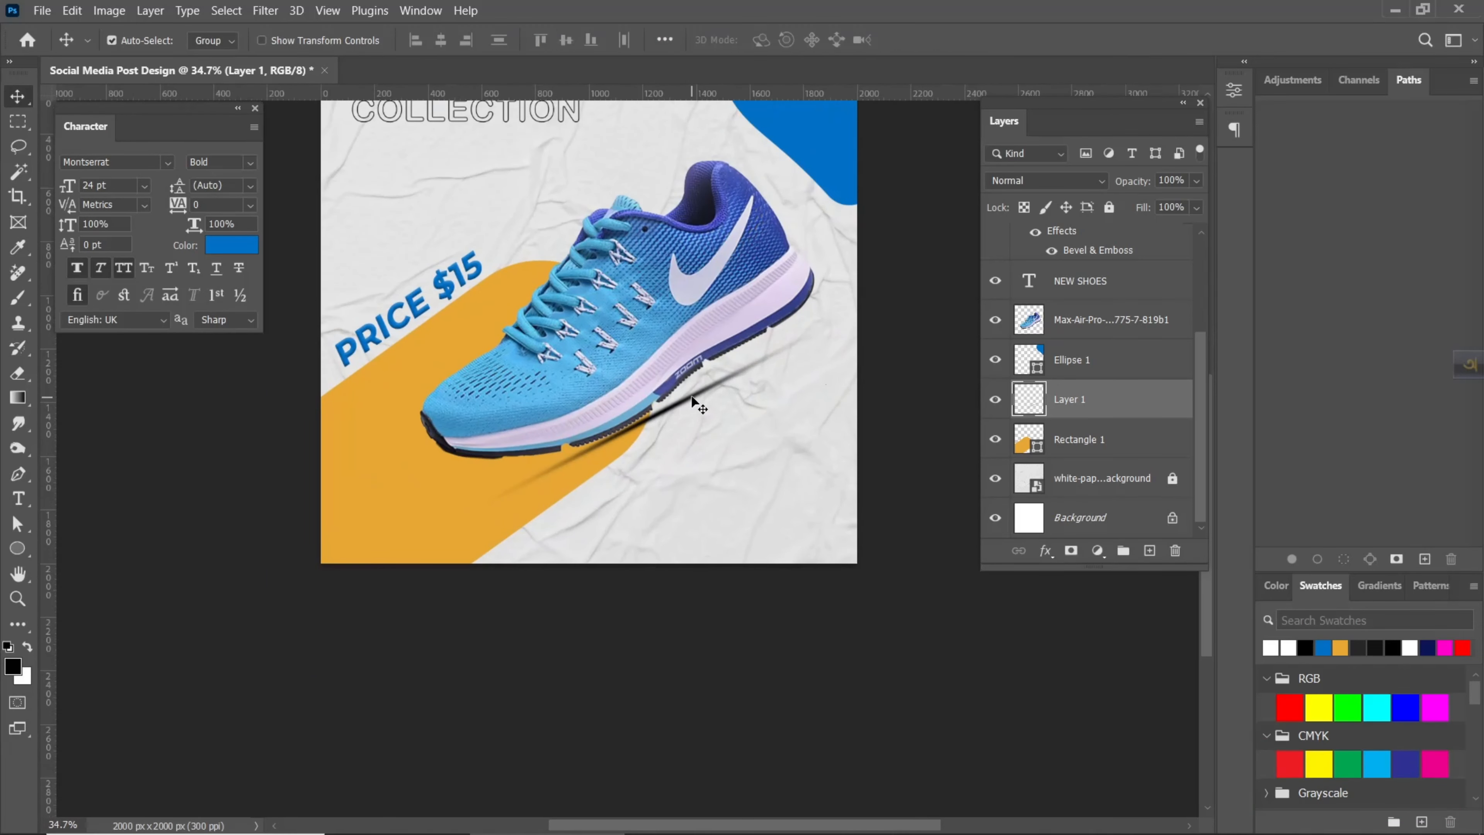
key("ctrl+t")
left_click_drag(866, 308, 884, 366)
left_click_drag(721, 413, 710, 420)
left_click_drag(949, 366, 956, 384)
left_click_drag(757, 413, 758, 417)
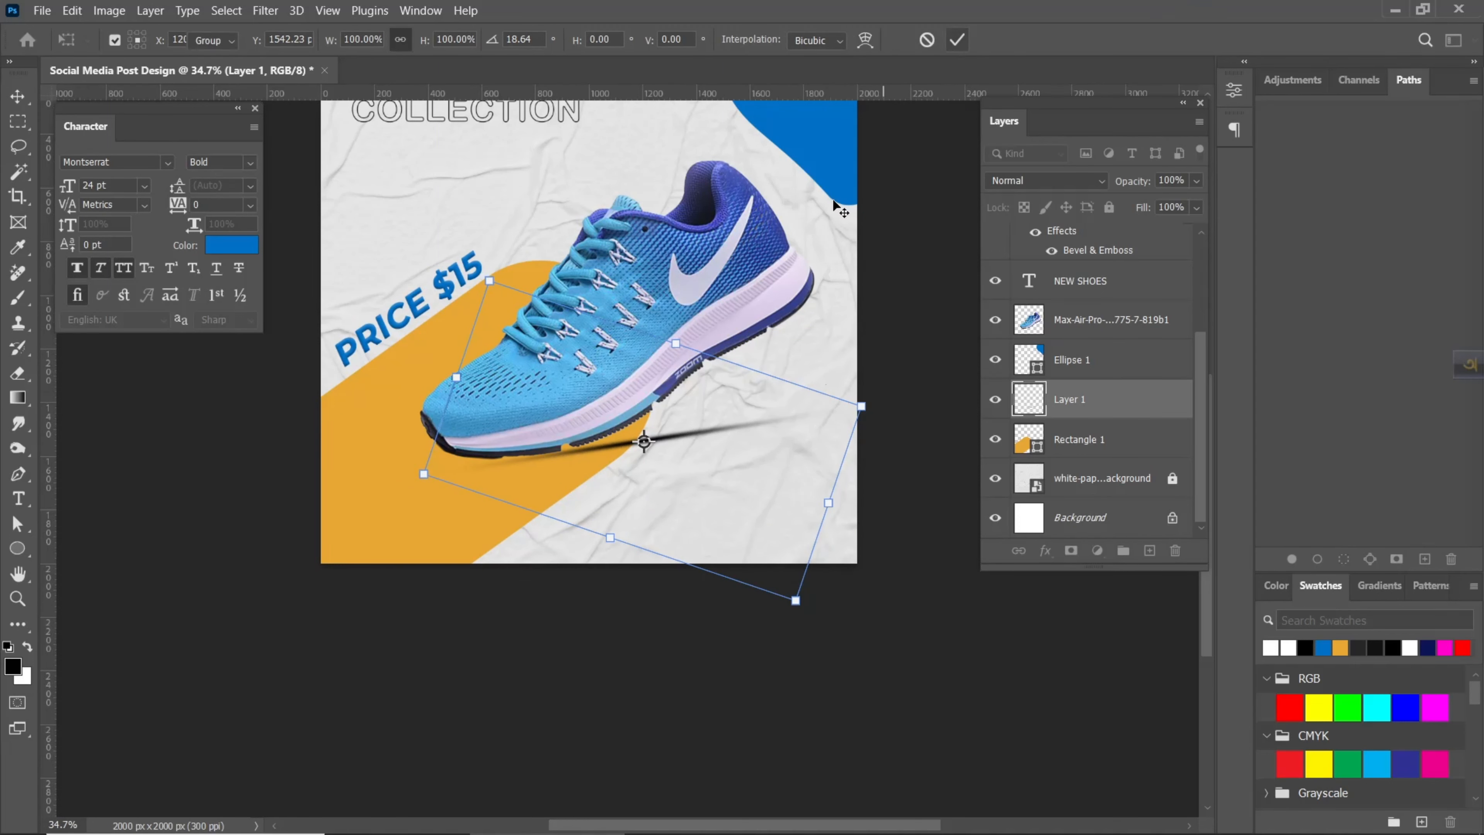
left_click(957, 39)
Step: Thicken the shadow to about 116% height and nudge it into place under the sole
scroll(719, 436, "down", 2)
scroll(685, 430, "up", 6)
key("ctrl+t")
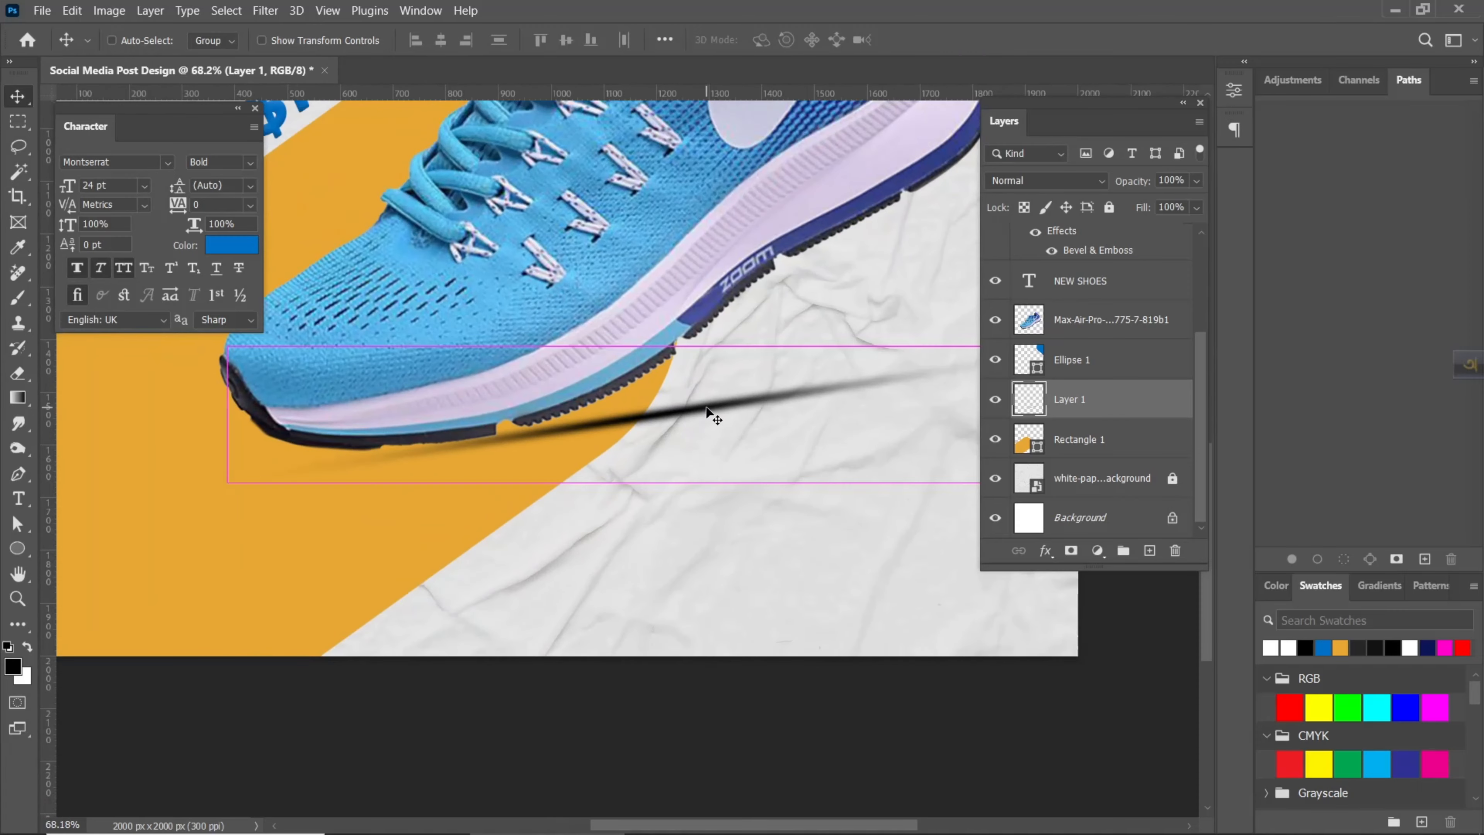
left_click_drag(667, 480, 666, 493)
left_click_drag(672, 391, 665, 356)
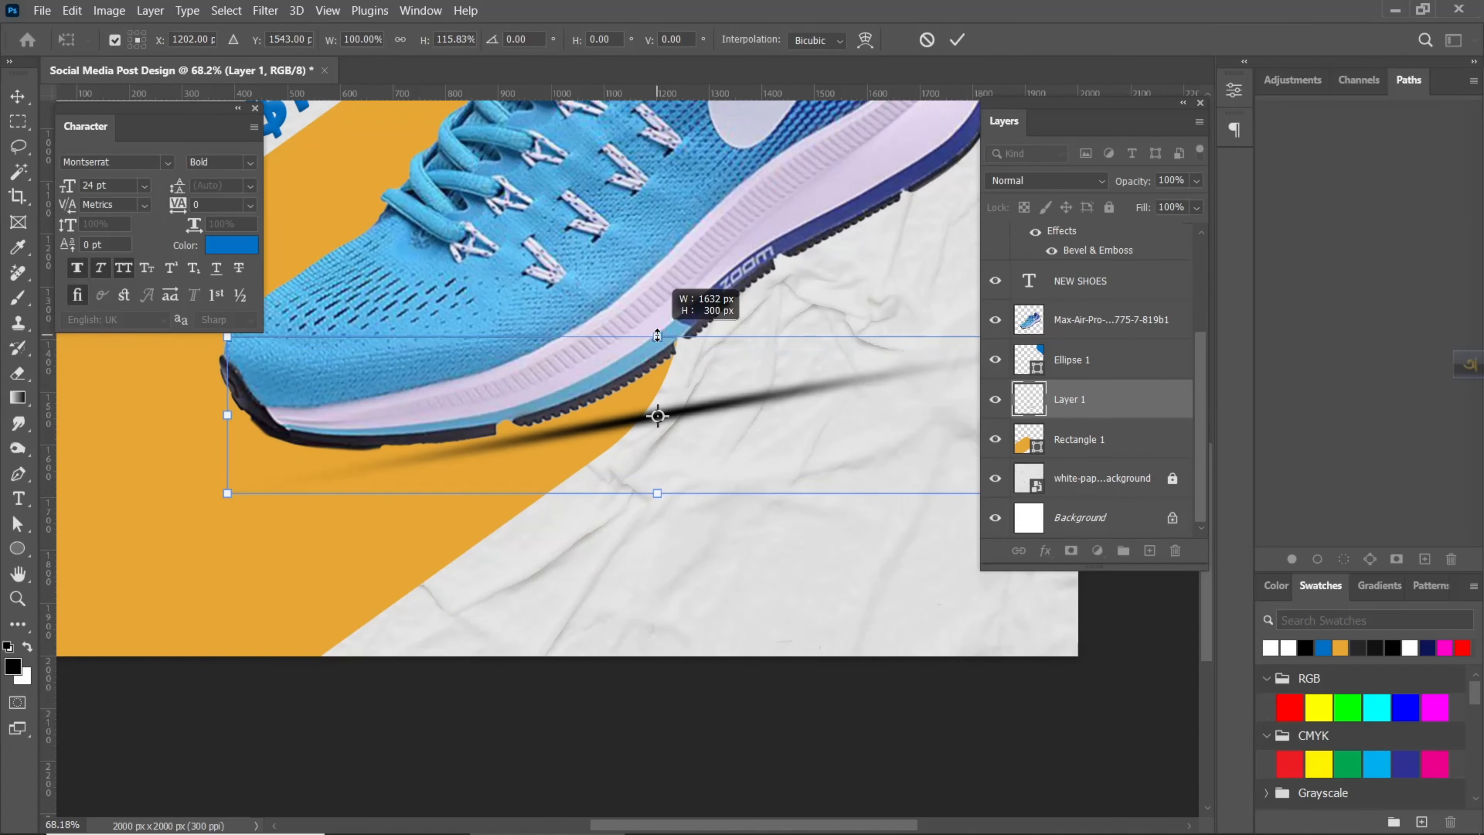
left_click(957, 39)
scroll(589, 447, "up", 4)
left_click_drag(593, 400, 597, 408)
scroll(673, 475, "down", 5)
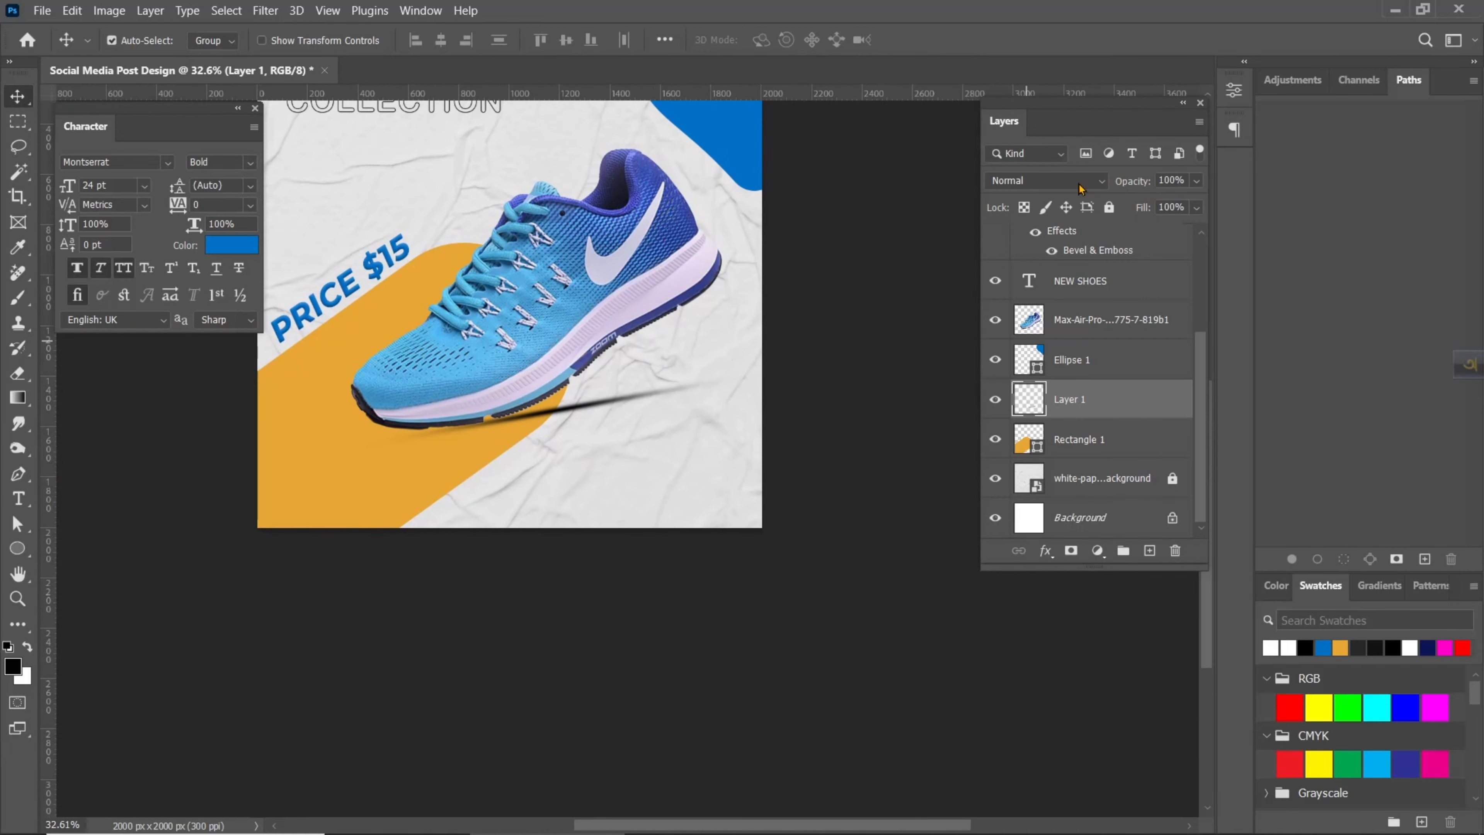
Step: Set the shadow layer's blend mode to Multiply and its opacity to 64%
left_click(1077, 182)
left_click(1028, 237)
left_click(1196, 181)
left_click_drag(1198, 202, 1163, 202)
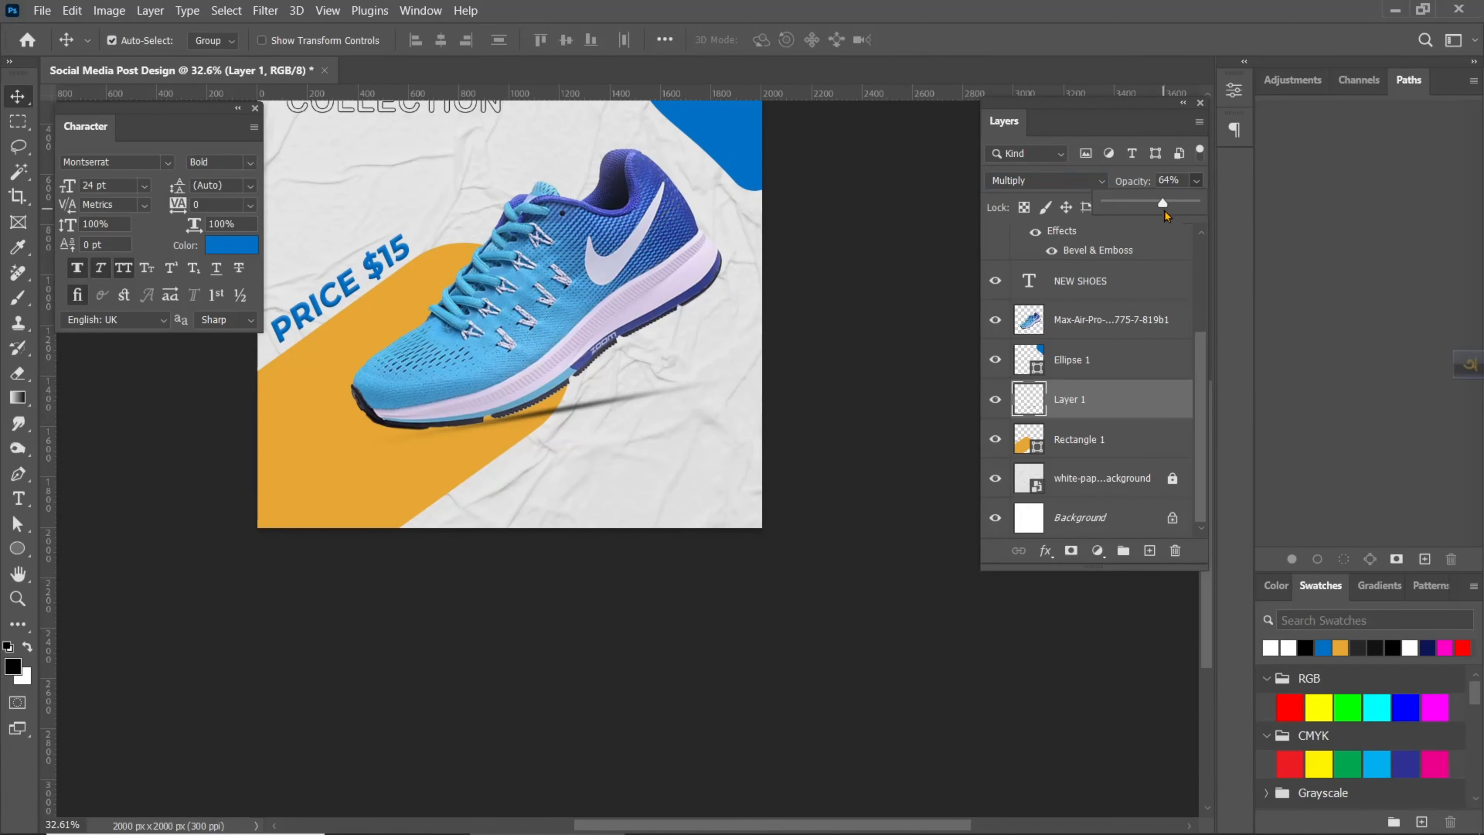
scroll(556, 466, "down", 4)
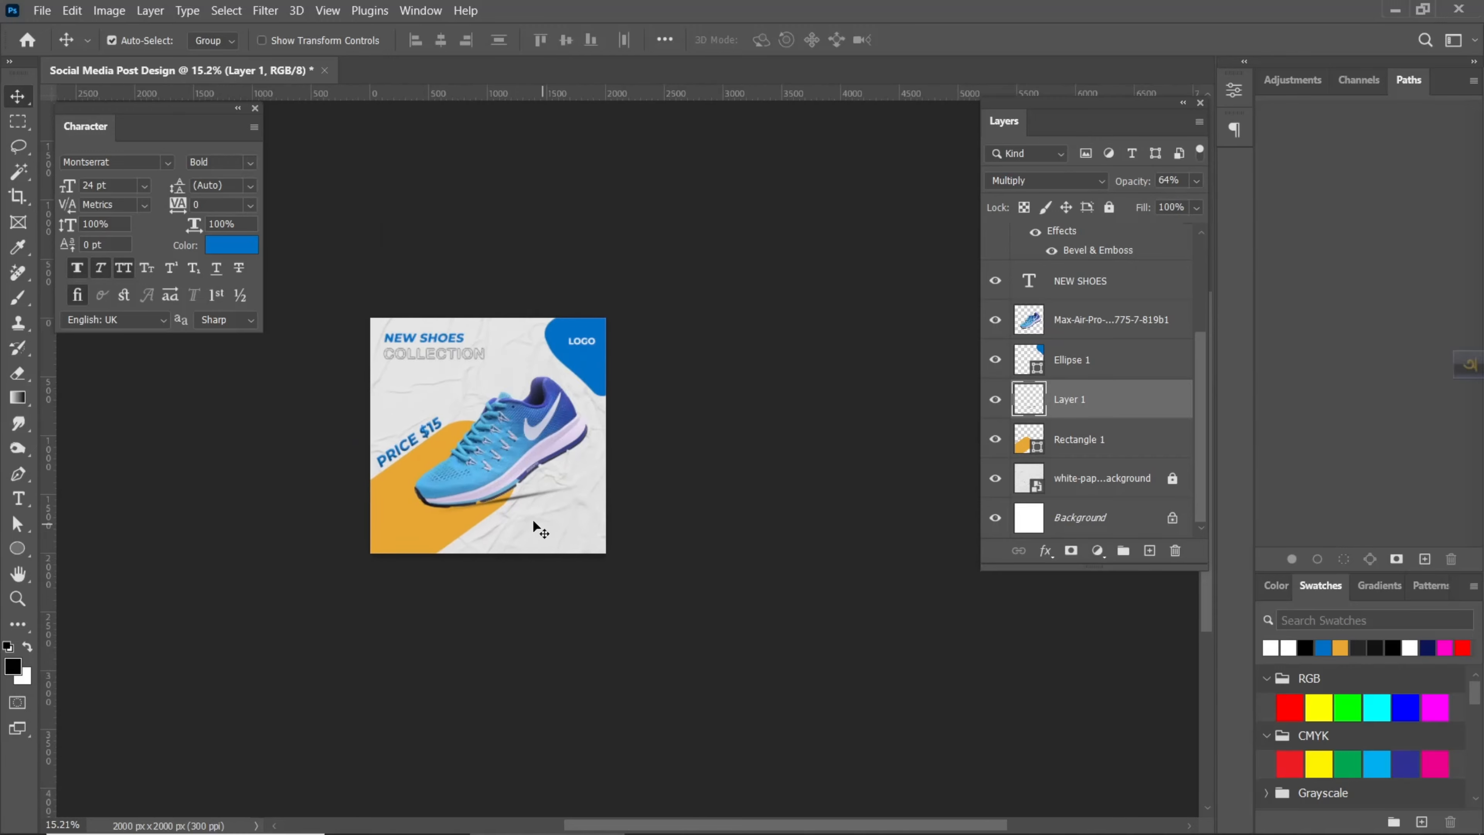
scroll(533, 520, "up", 3)
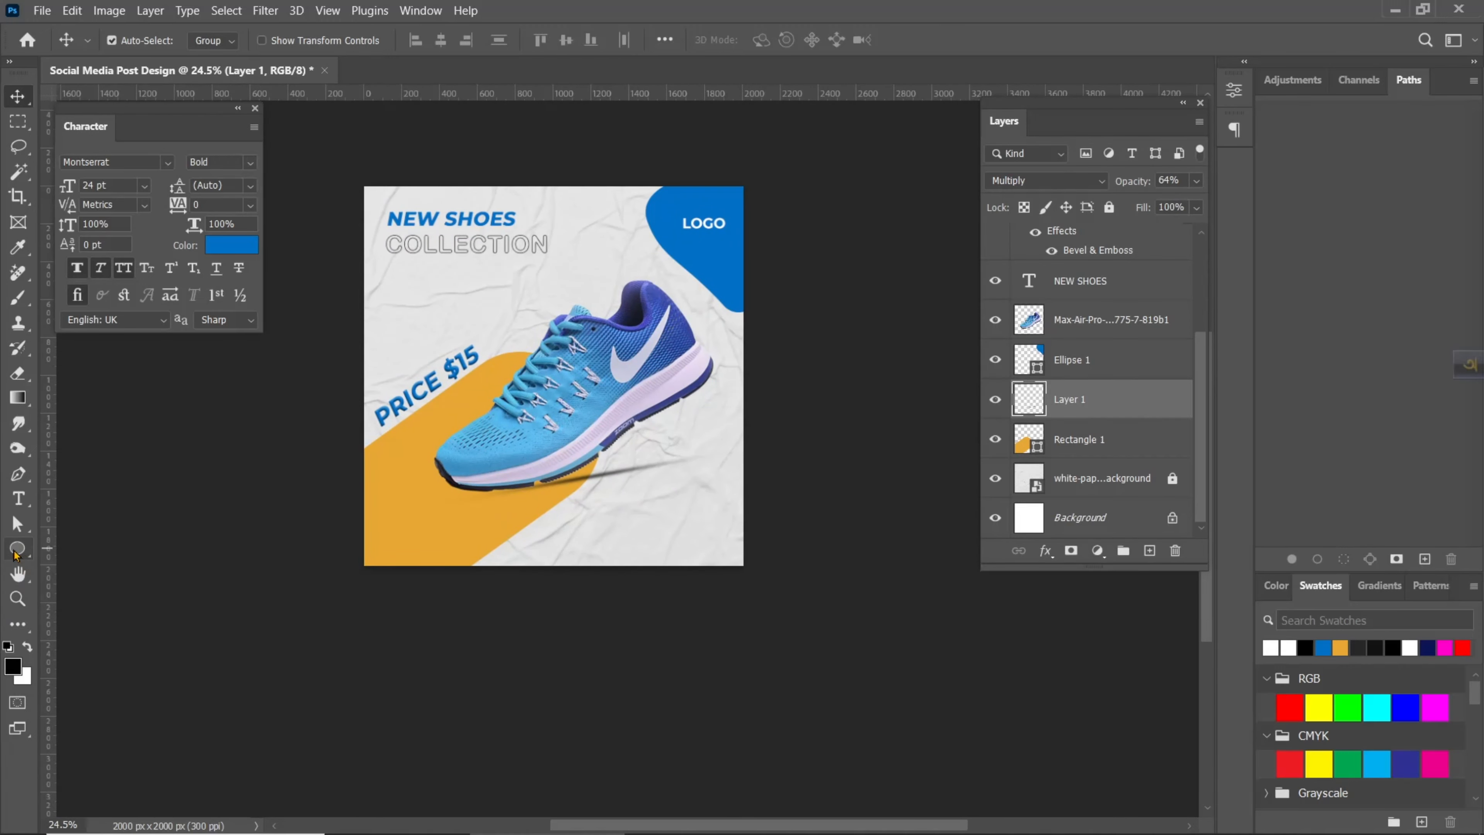
Step: Draw a blue rectangle about 441 x 165 px in the poster's lower-right area and round its corners to 79 px
right_click(16, 550)
left_click(117, 545)
left_click_drag(623, 505, 705, 536)
left_click(217, 40)
left_click(154, 140)
key("v")
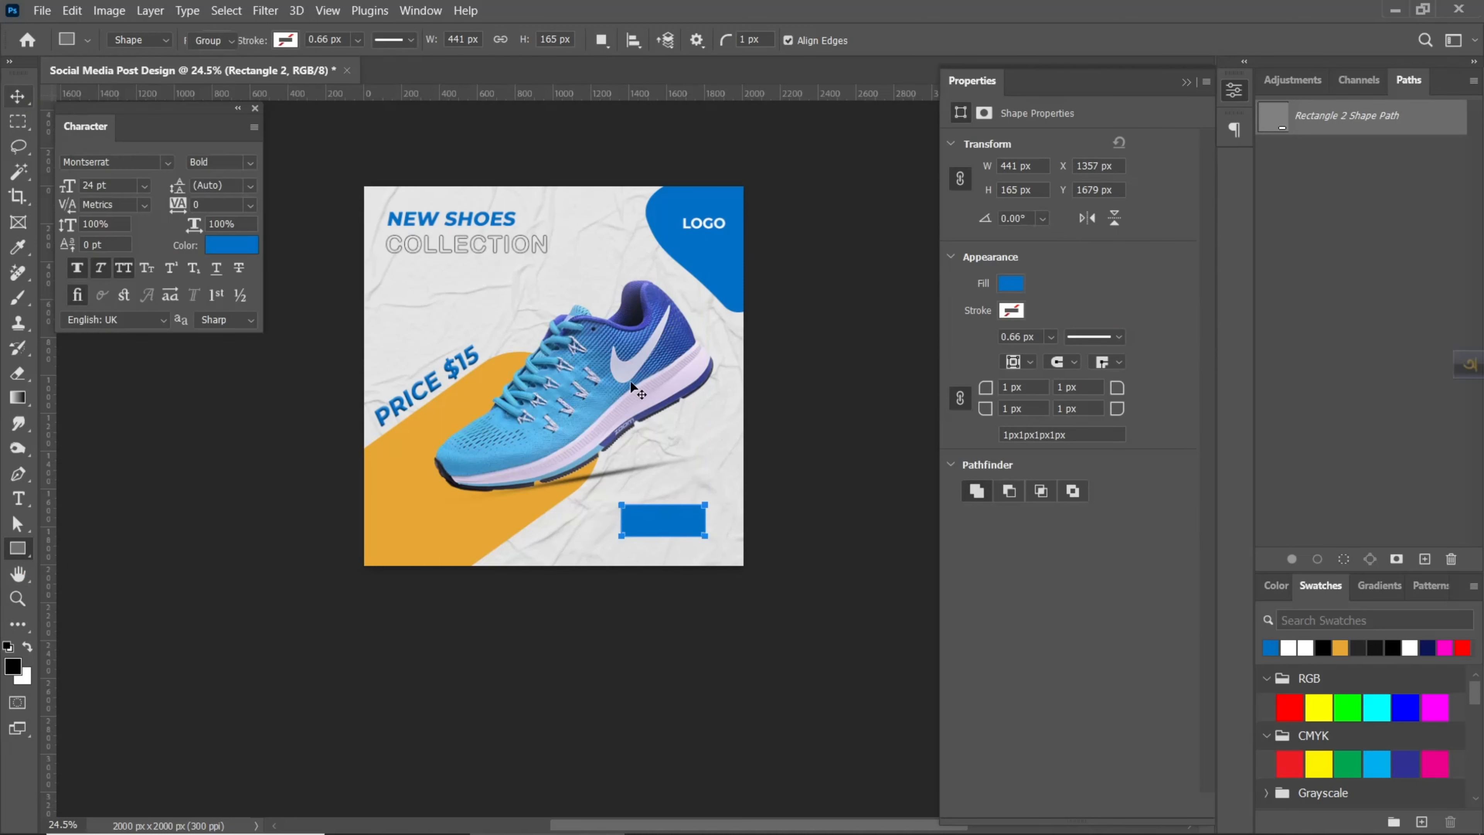
left_click_drag(985, 388, 1059, 397)
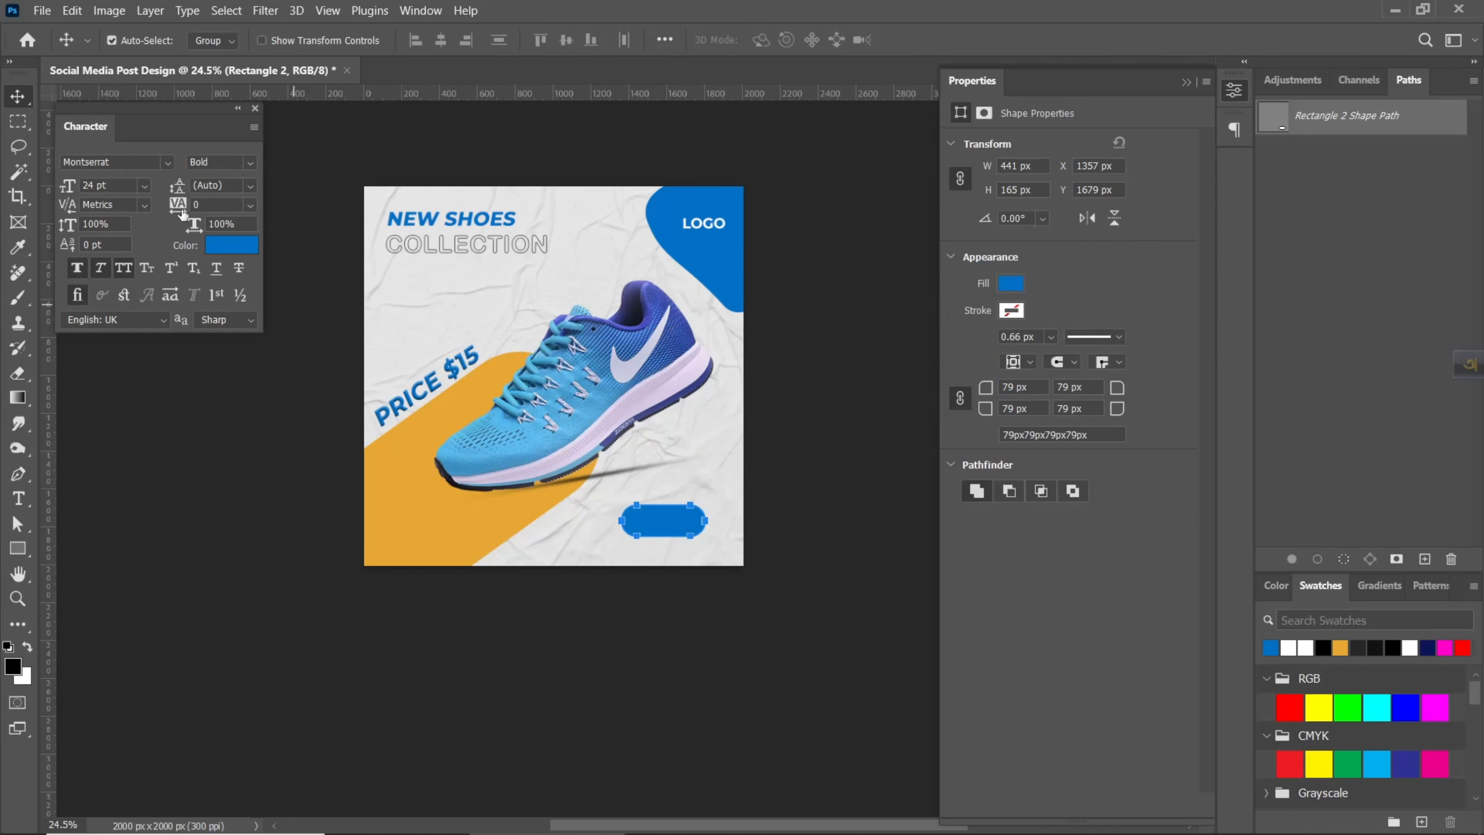
Step: Move the blue rounded rectangle closer to the poster's right edge and flatten it to about 68% height
scroll(655, 534, "up", 2)
left_click_drag(661, 538, 704, 520)
key("ctrl+t")
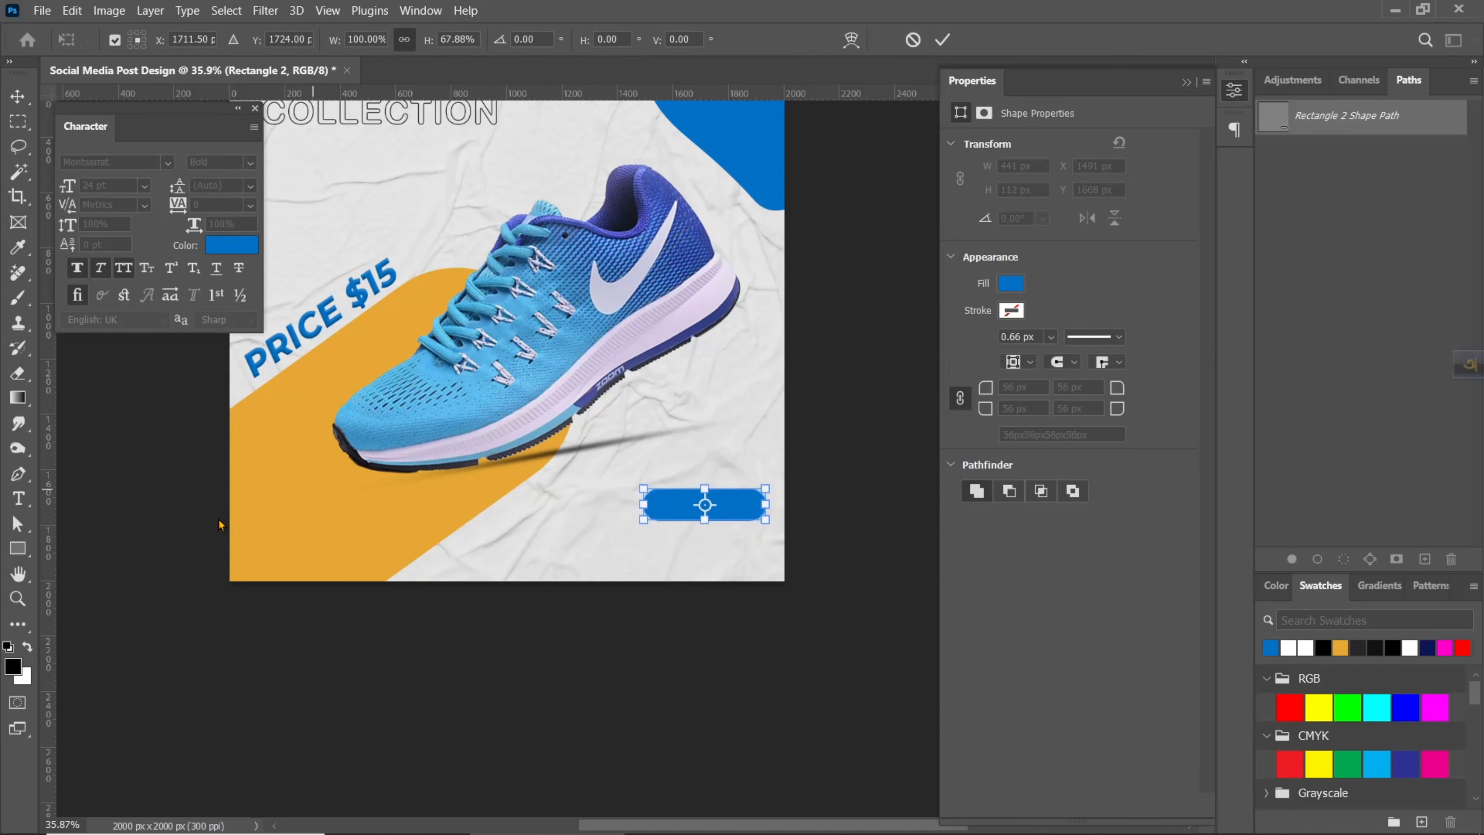
left_click(942, 39)
Step: Add the text "order now" on the orange shape below the shoe
key("t")
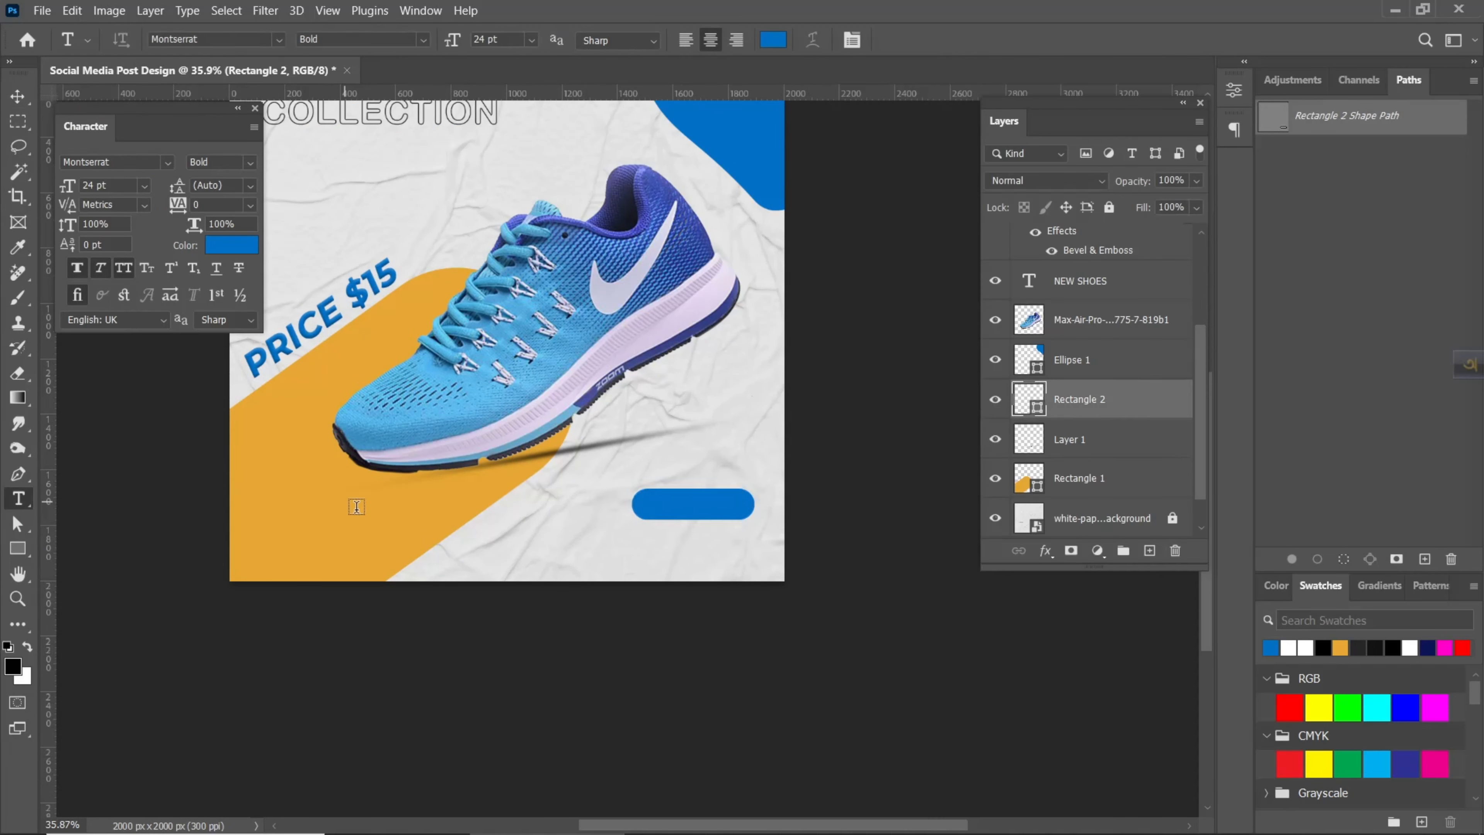
left_click(346, 502)
type("OR")
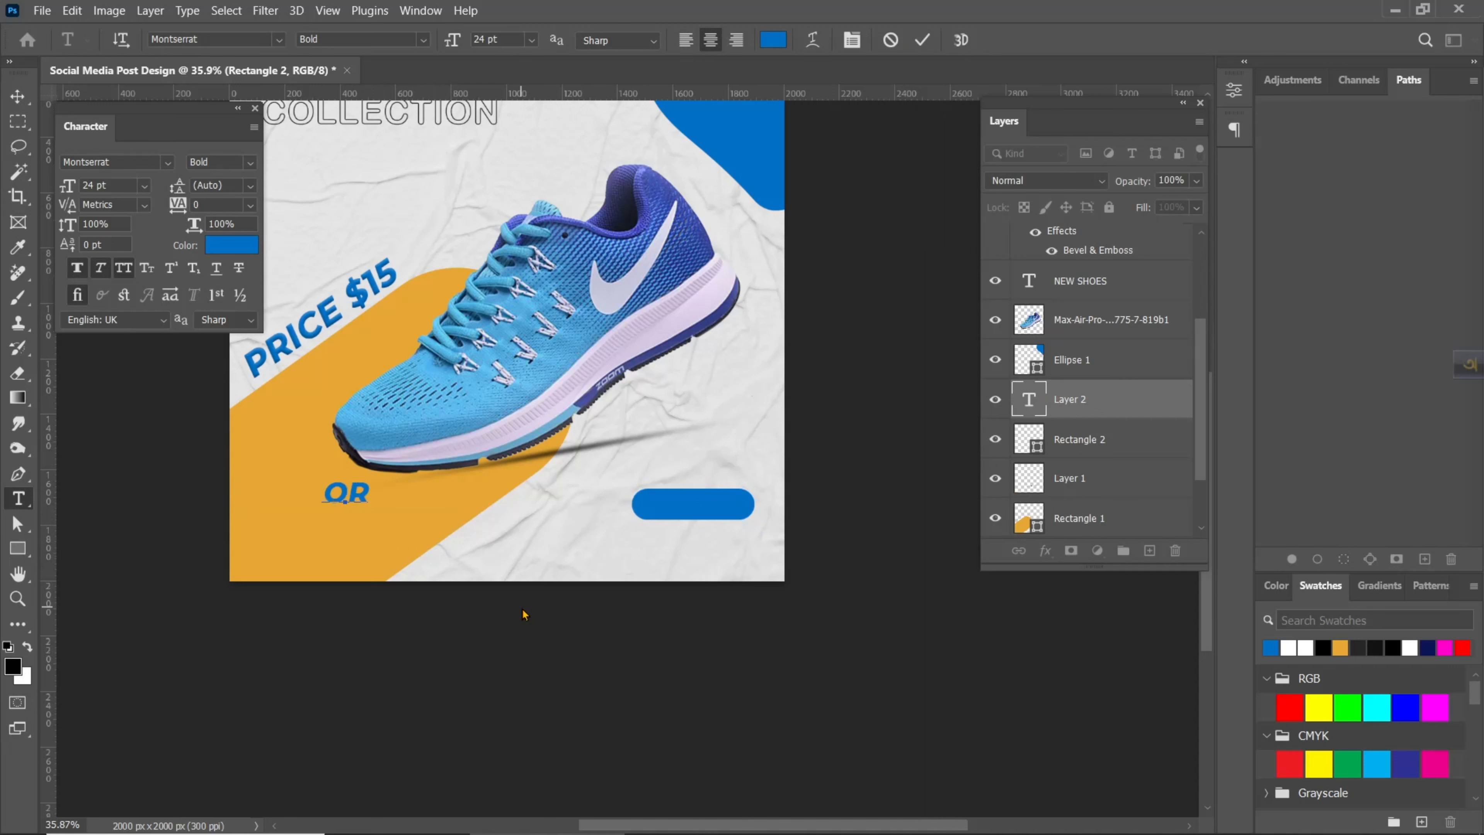
type("DER")
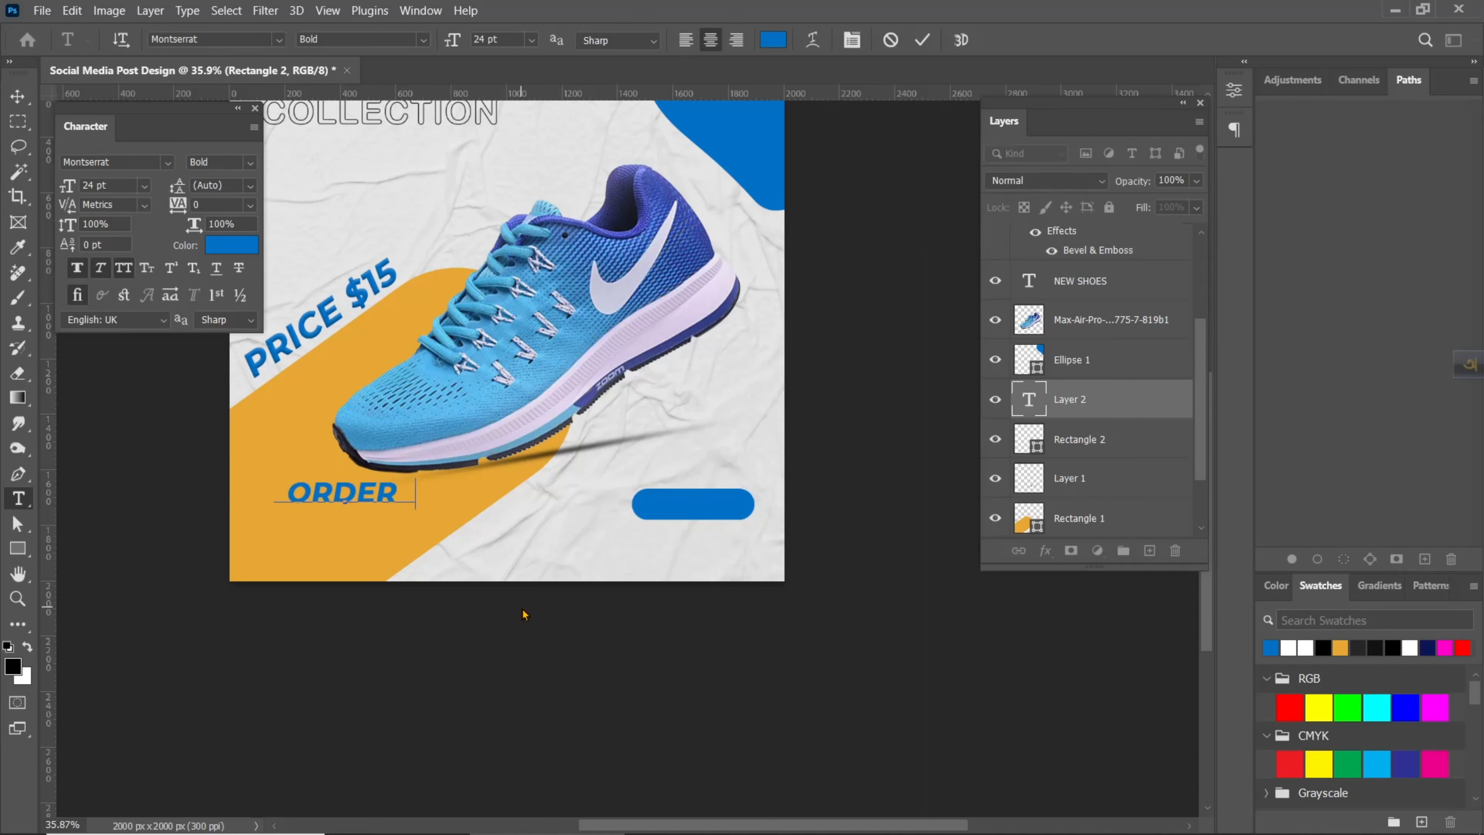
type(" now")
key("ctrl+Return")
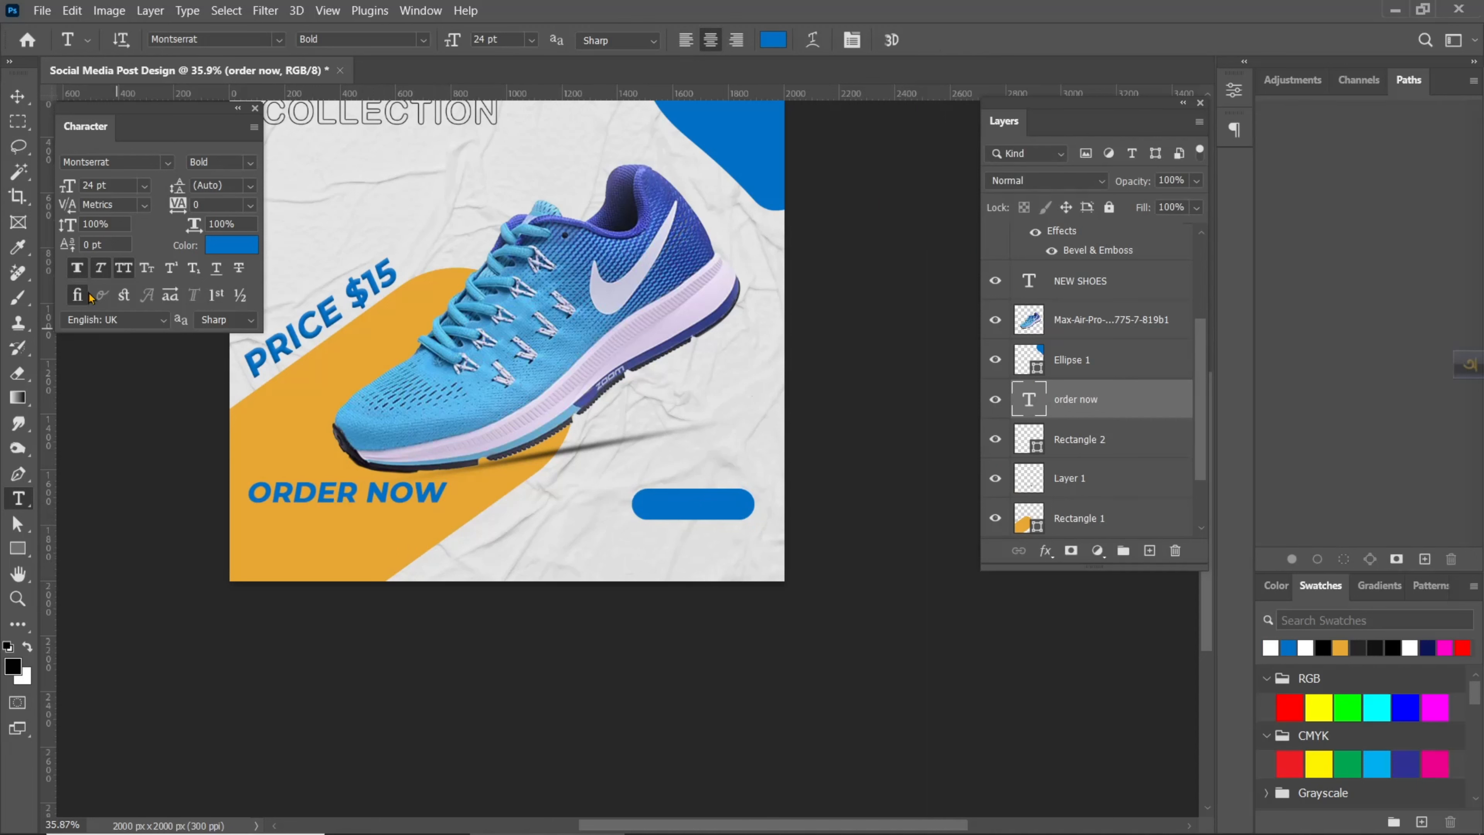
Step: Move the ORDER NOW text onto the blue button shape and color it white (ffffff)
left_click(18, 97)
left_click_drag(305, 495, 641, 504)
left_click(232, 245)
left_click_drag(996, 503, 923, 426)
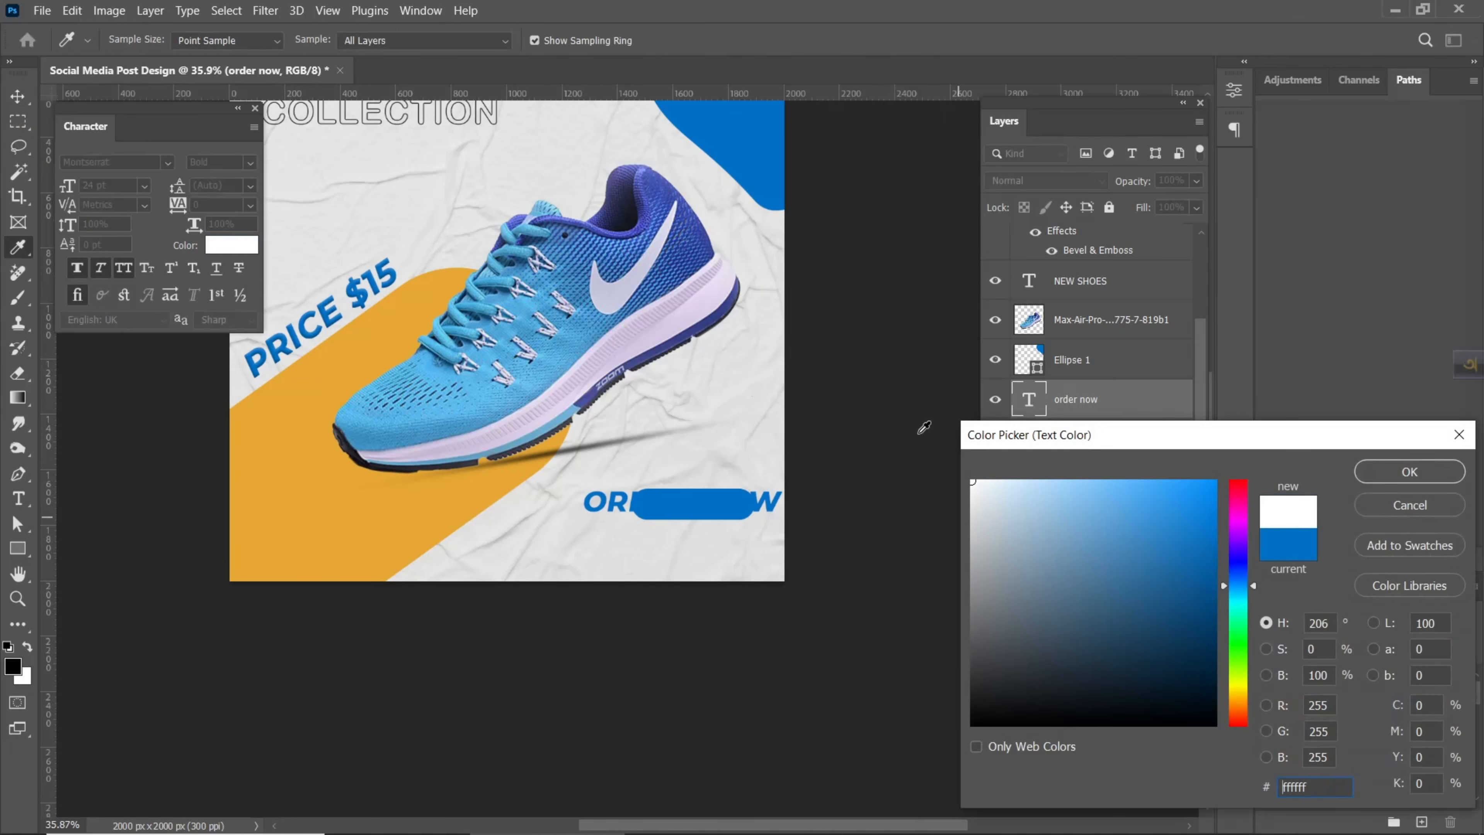
left_click(1409, 471)
Step: Reduce the ORDER NOW text to 14 pt and center it on the blue button shape
left_click(144, 186)
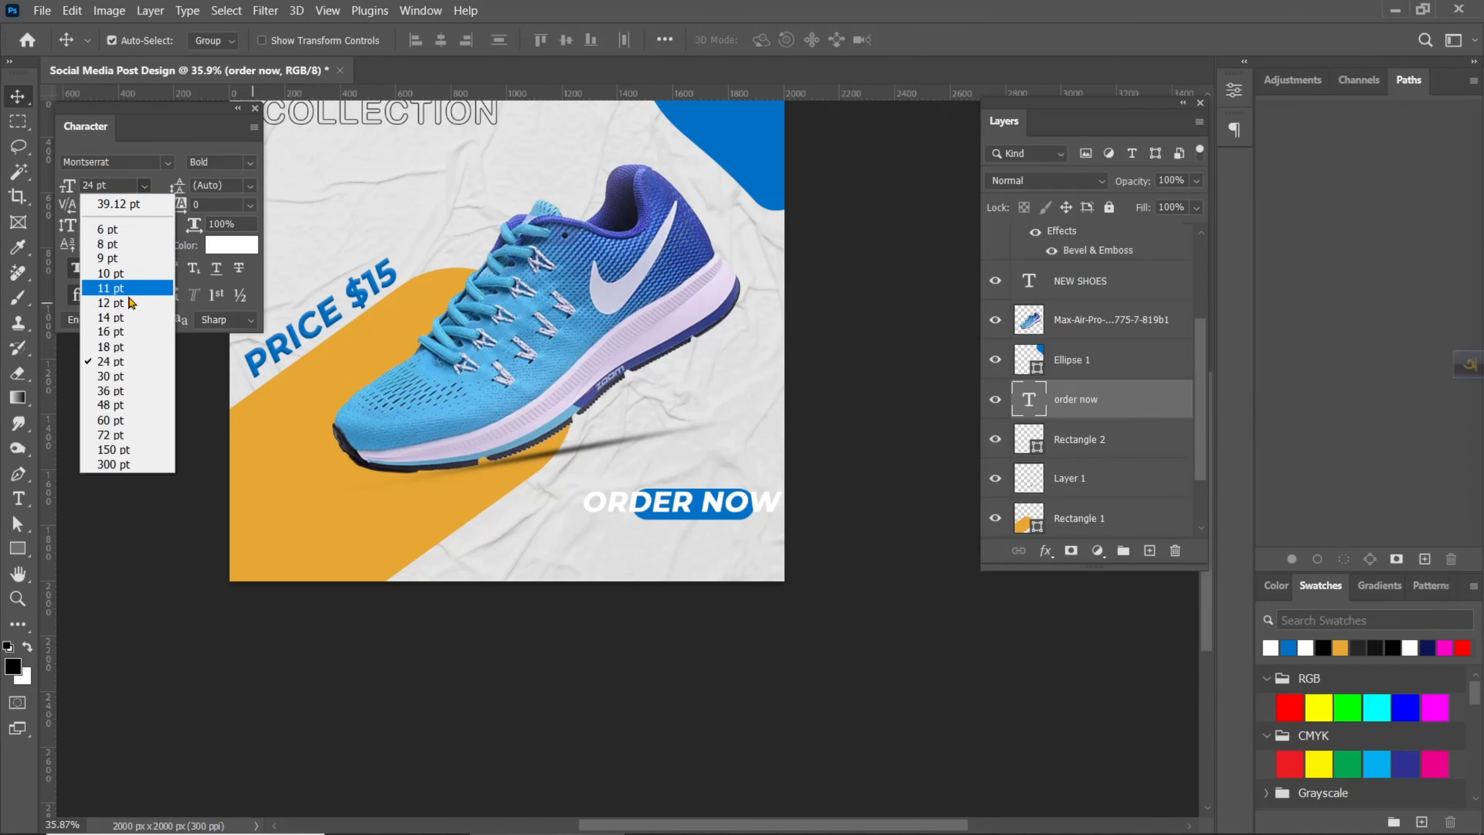
left_click(111, 332)
scroll(678, 514, "up", 2)
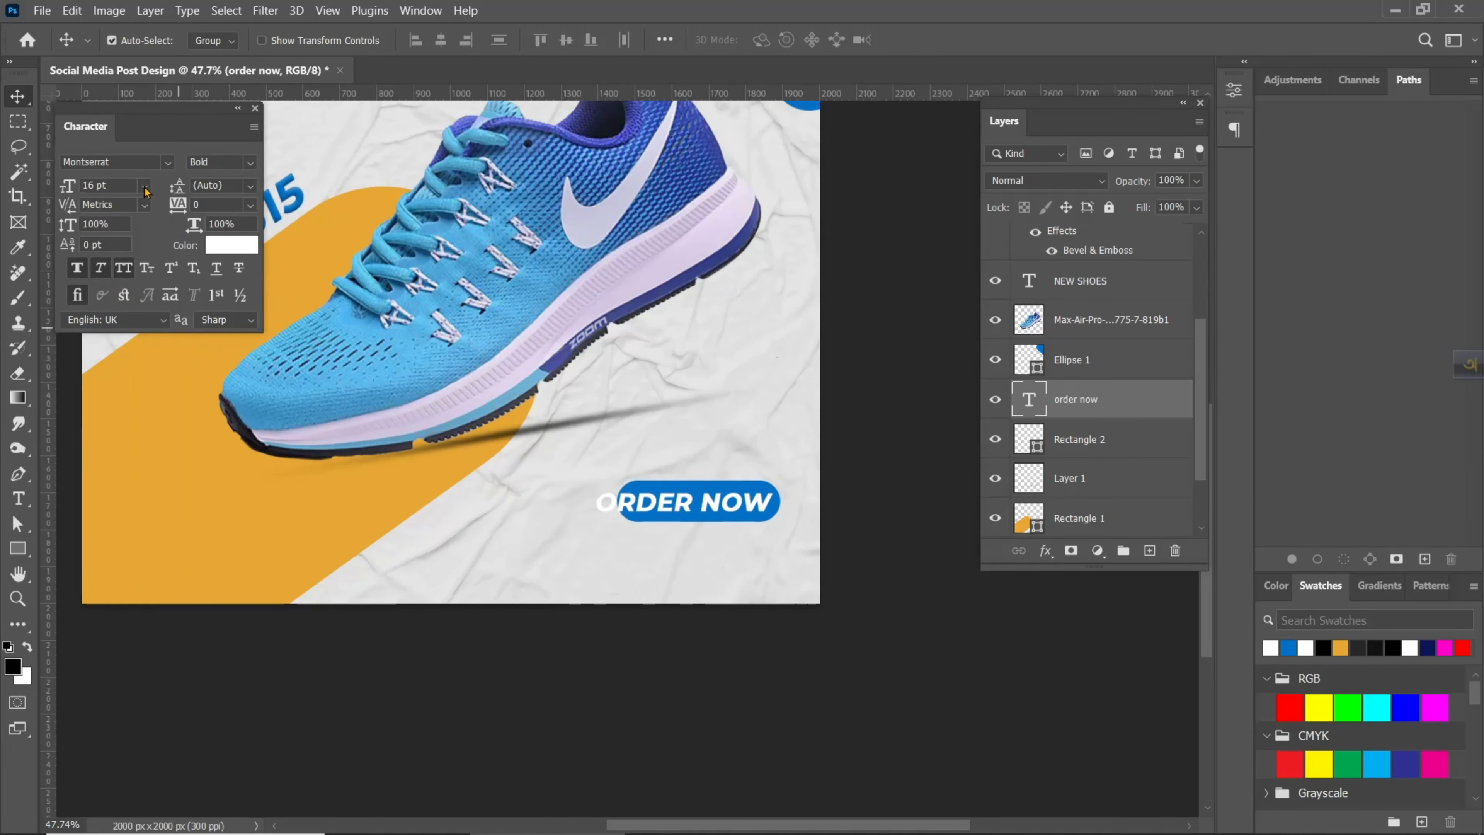
left_click(146, 186)
left_click(110, 315)
left_click_drag(665, 514, 678, 514)
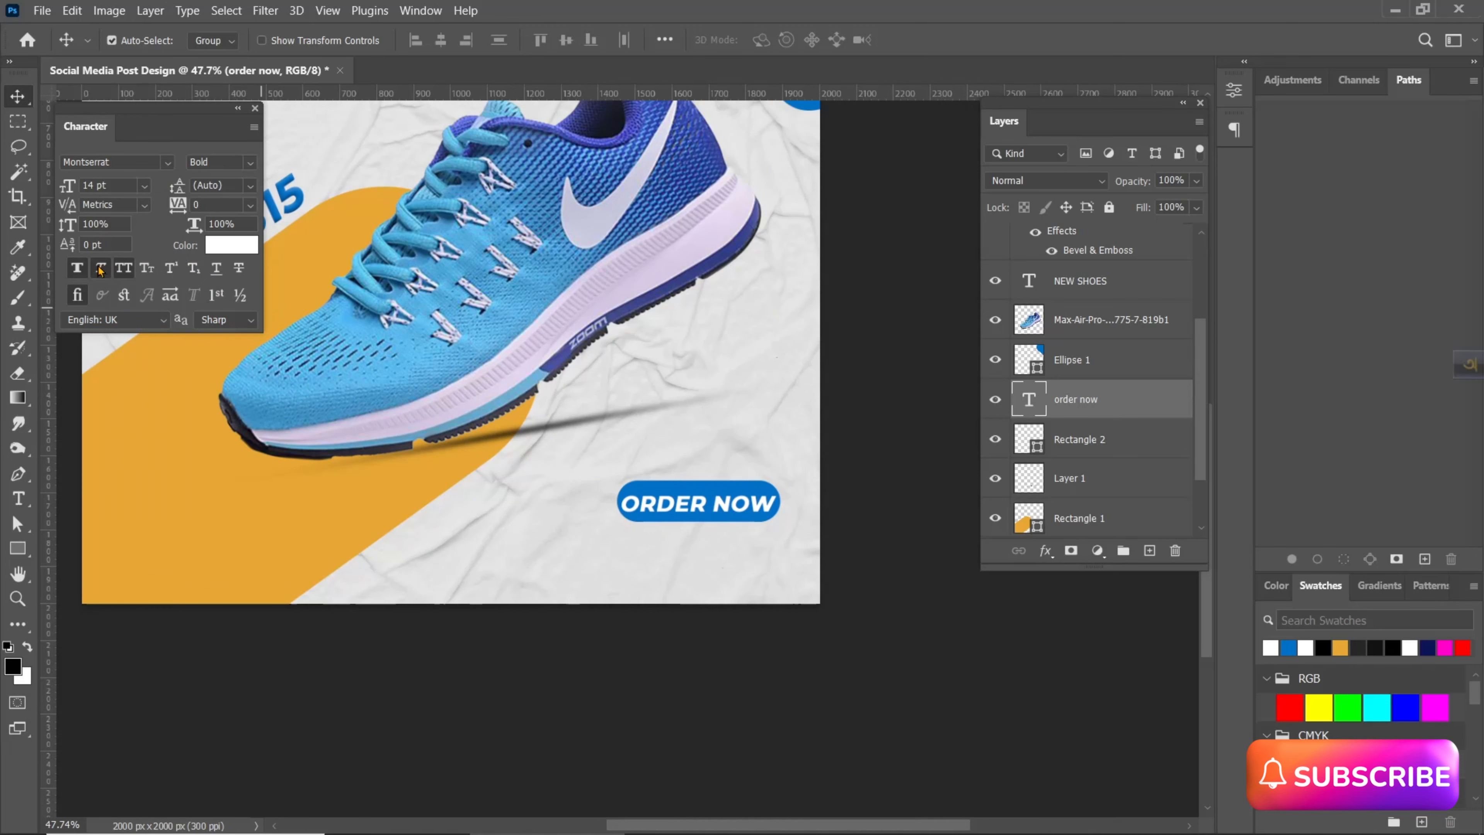
Step: Set the ORDER NOW text to Montserrat SemiBold without faux bold or faux italic
left_click(220, 162)
left_click(234, 332)
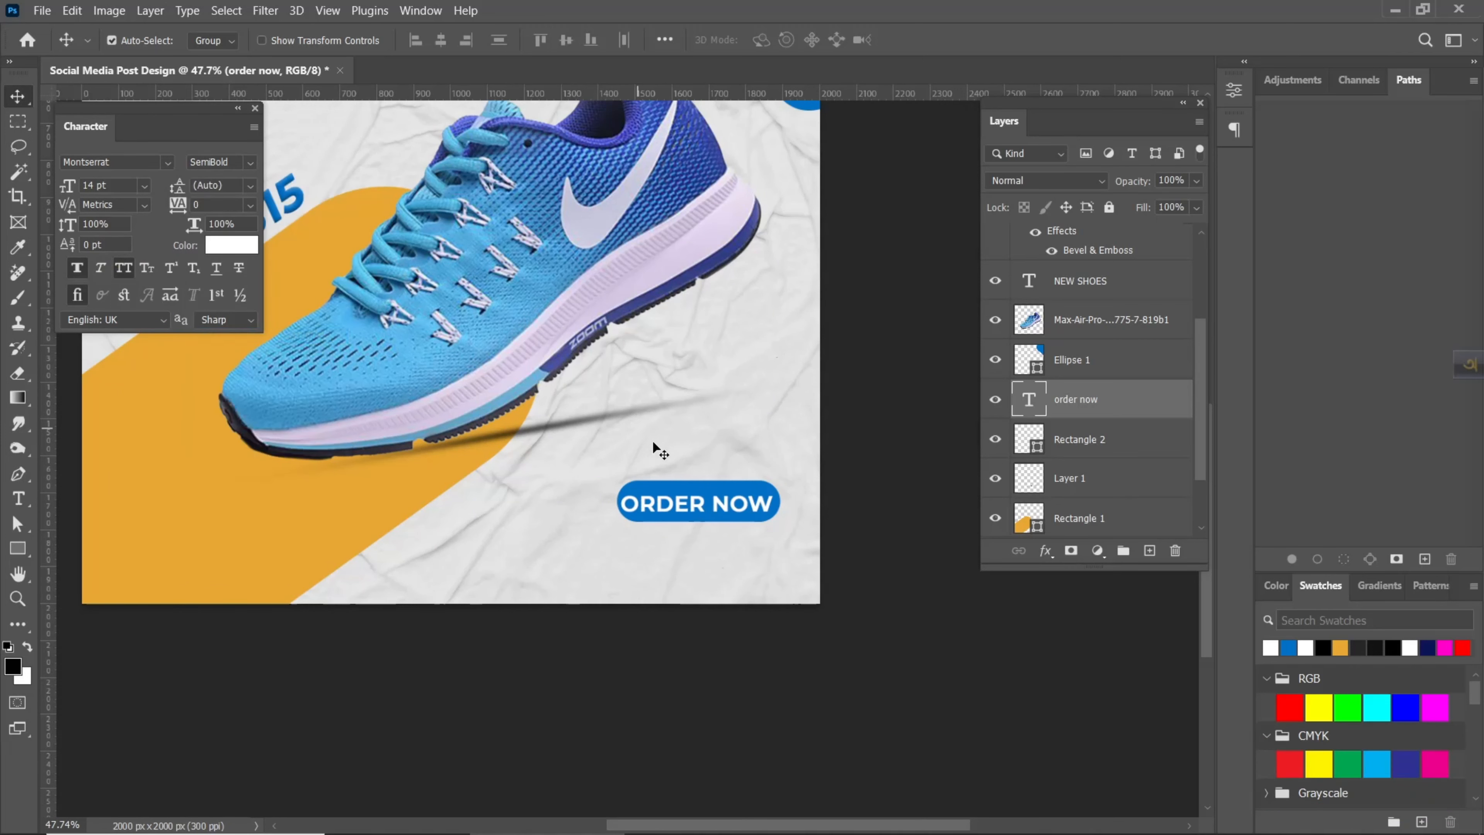
left_click(77, 270)
Step: Duplicate the ORDER NOW text and place the copy just below the blue button
scroll(707, 507, "up", 3)
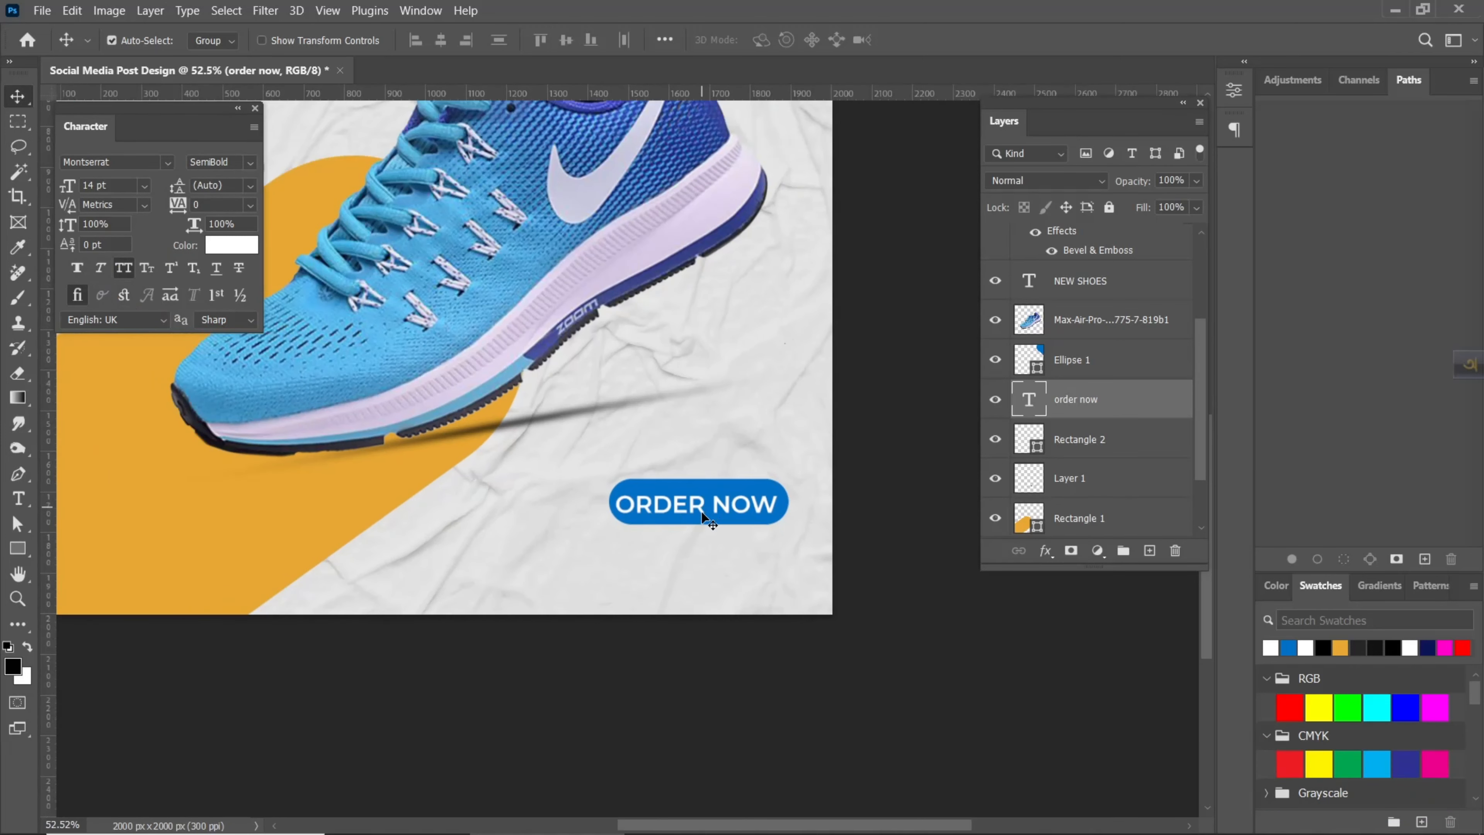
left_click_drag(697, 504, 706, 563)
key("Down")
key("Down")
double_click(689, 565)
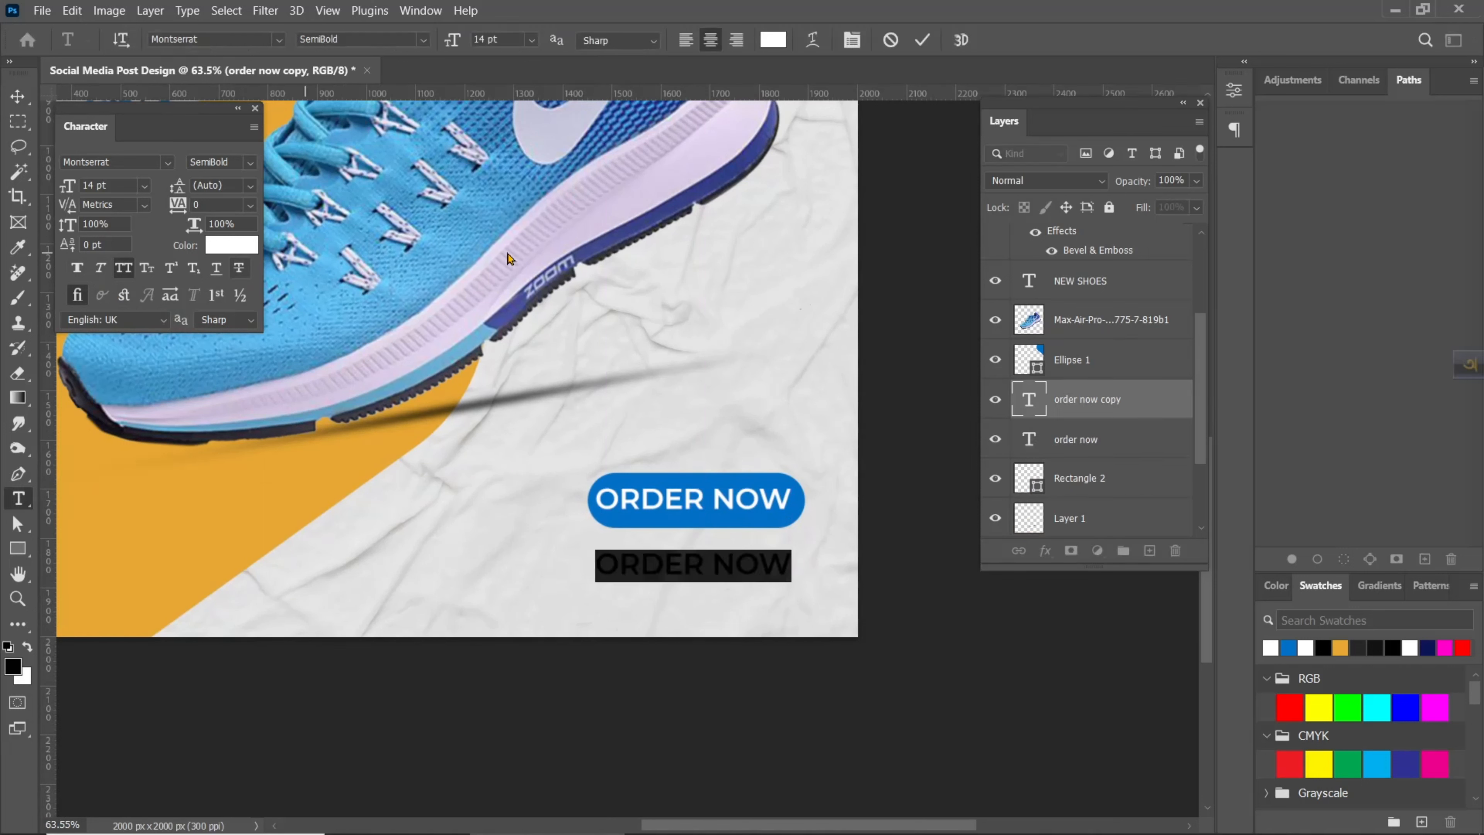
left_click(922, 39)
key("v")
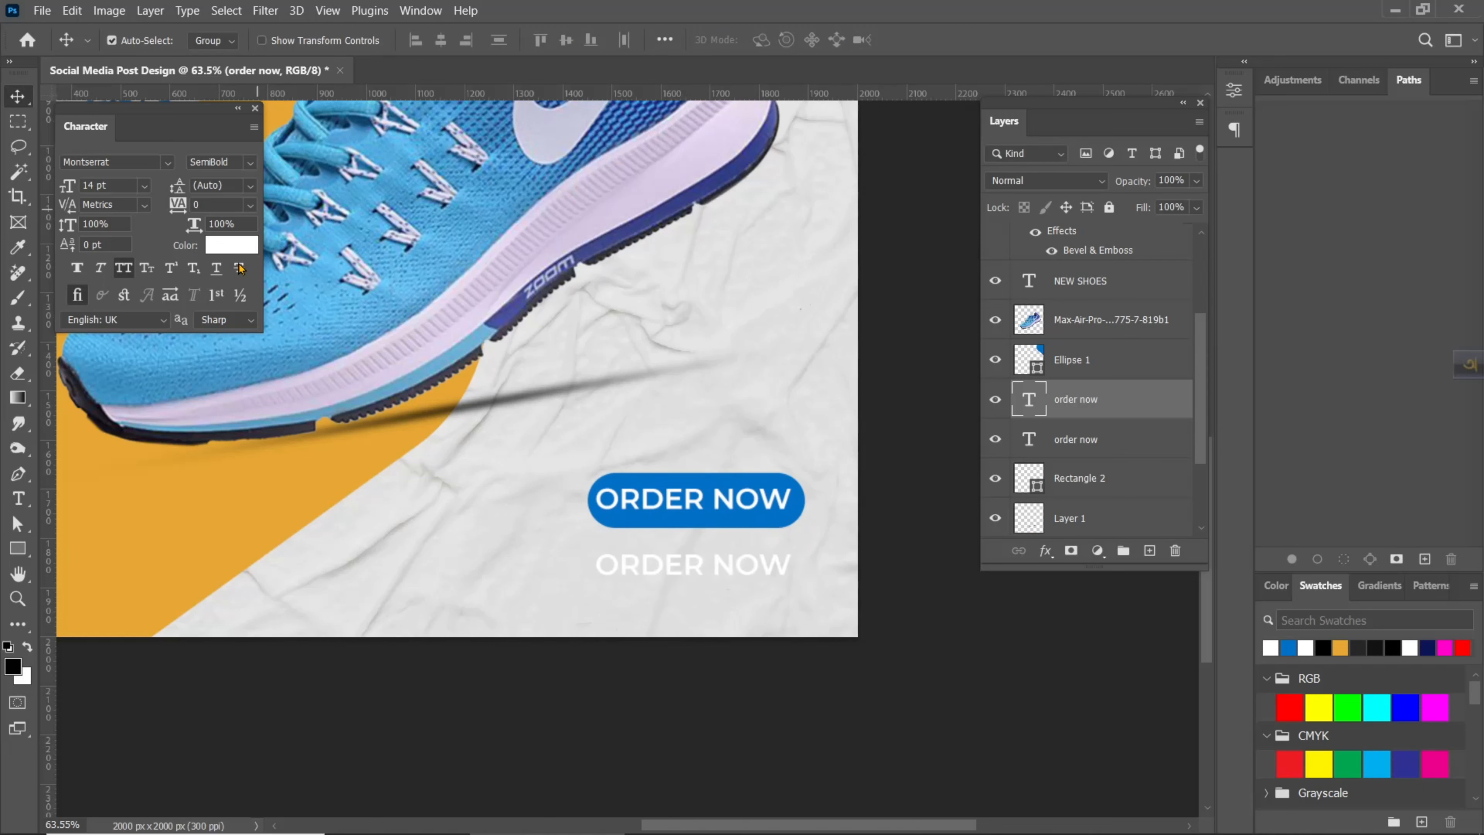
Step: Format the text copy below the button as black (000000) Montserrat Medium at 10 pt
left_click(235, 250)
left_click_drag(984, 564, 968, 728)
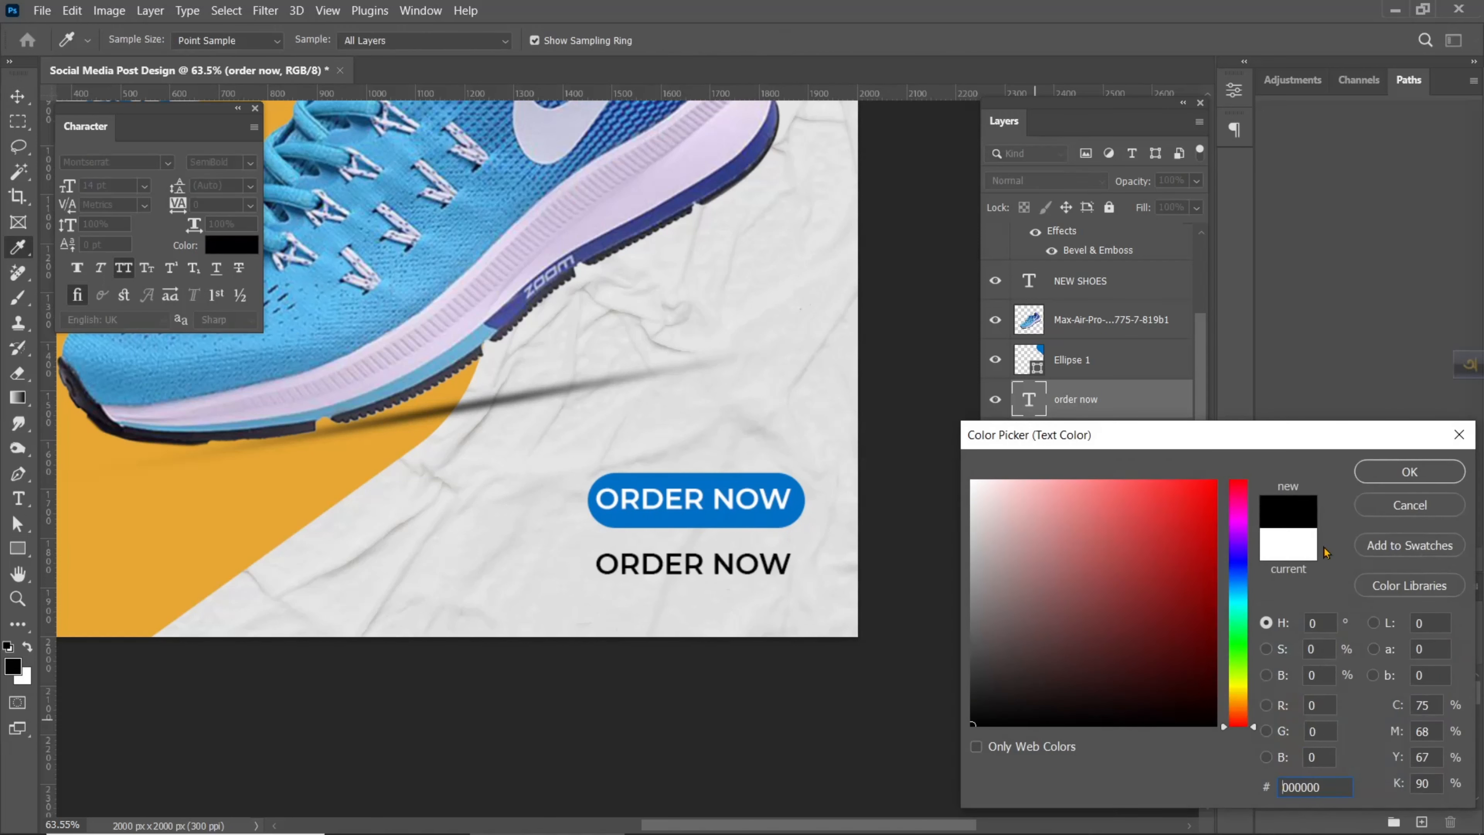
left_click(1391, 474)
key("Return")
left_click(251, 162)
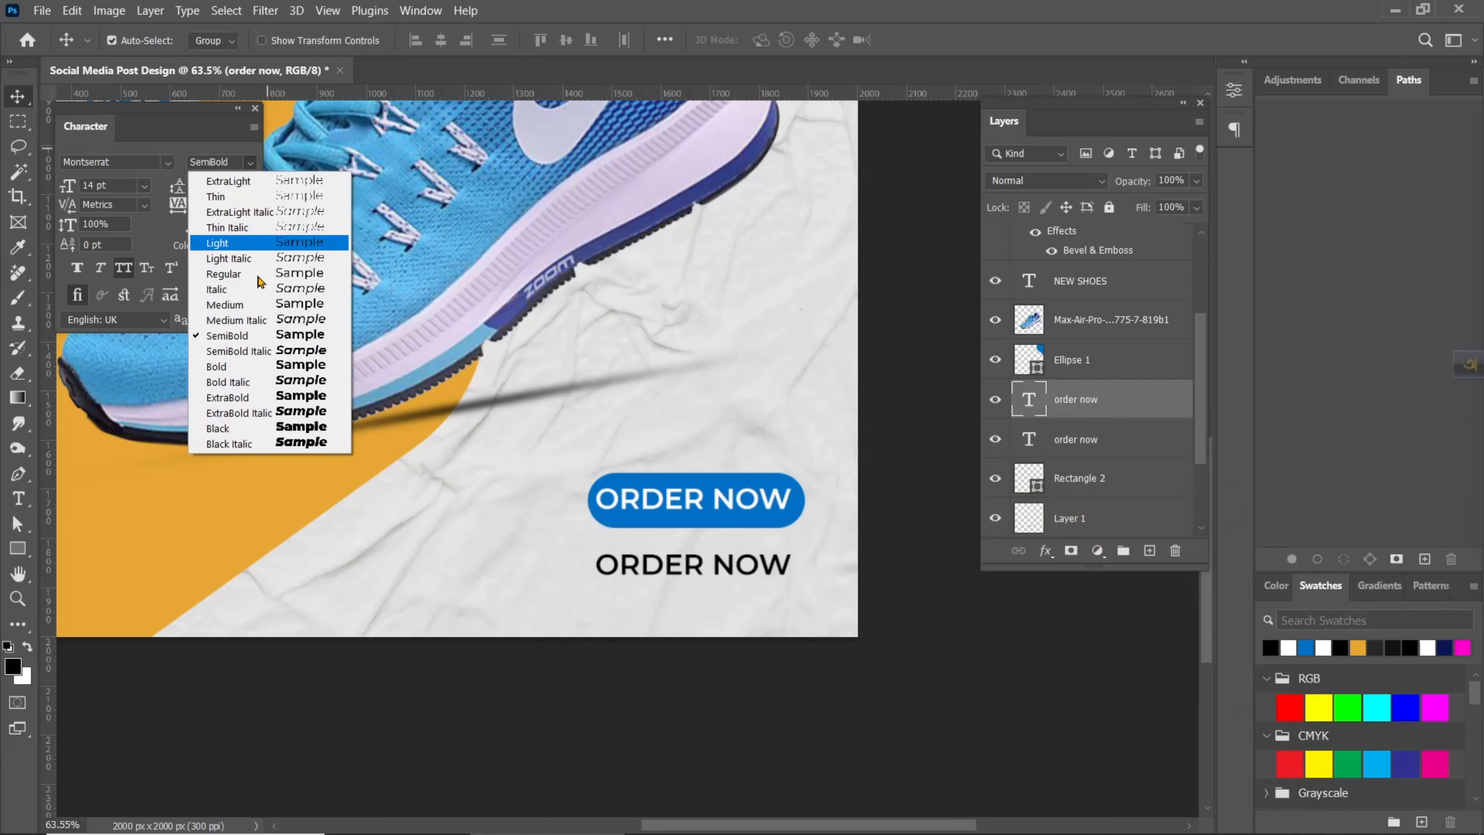
left_click(221, 298)
left_click(144, 186)
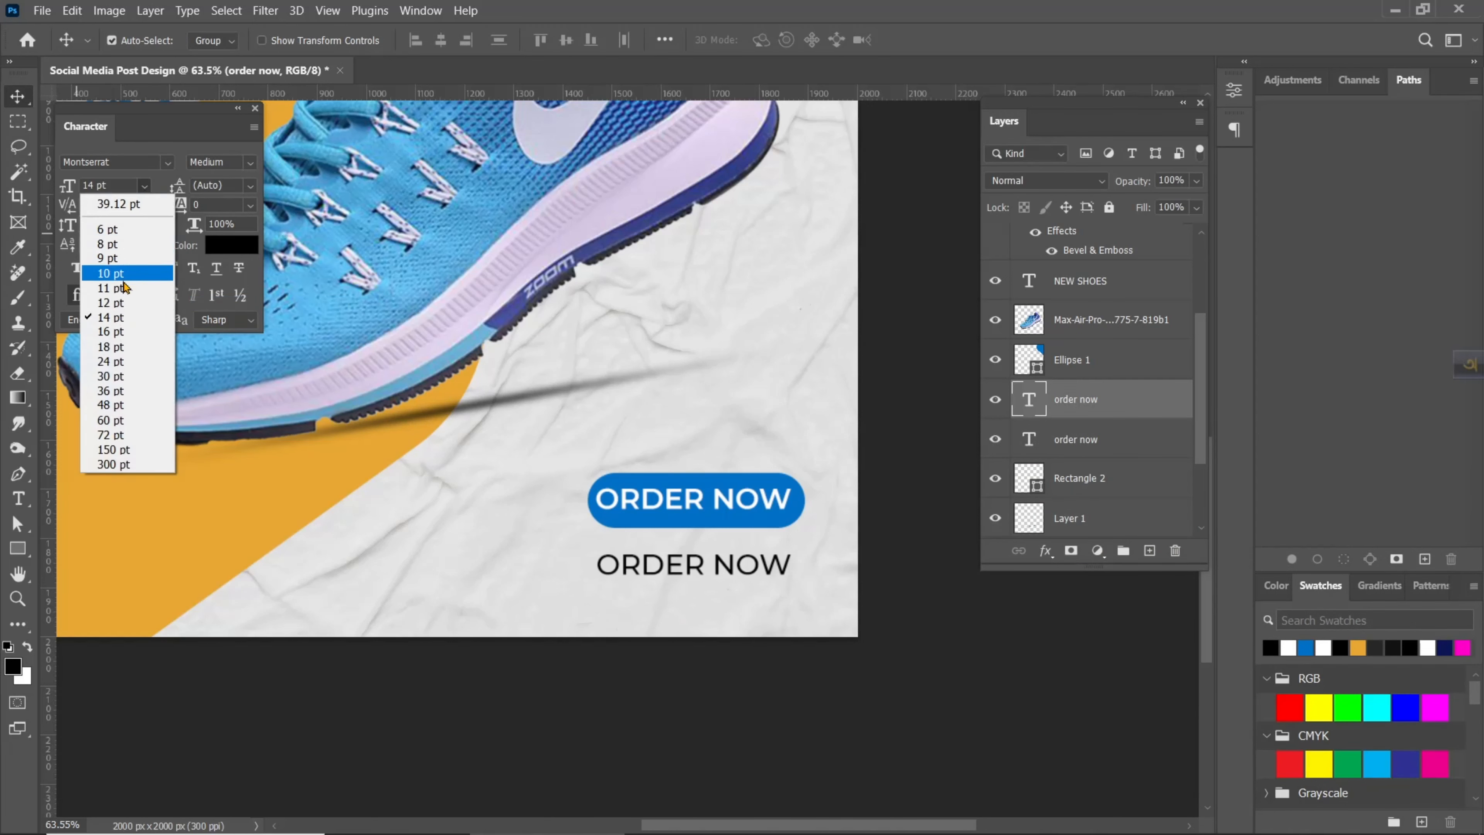
left_click(102, 285)
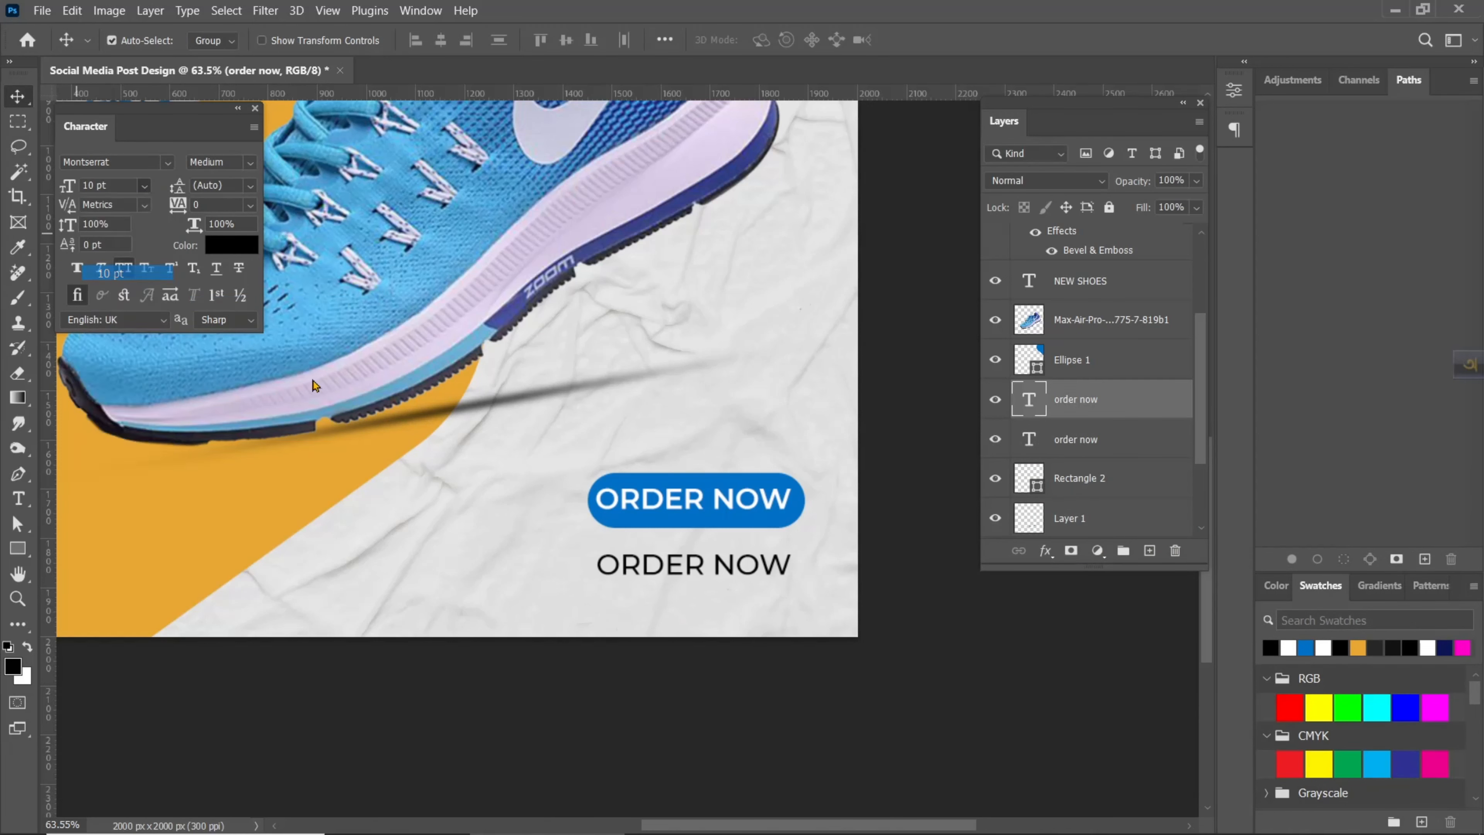
double_click(656, 568)
type("w")
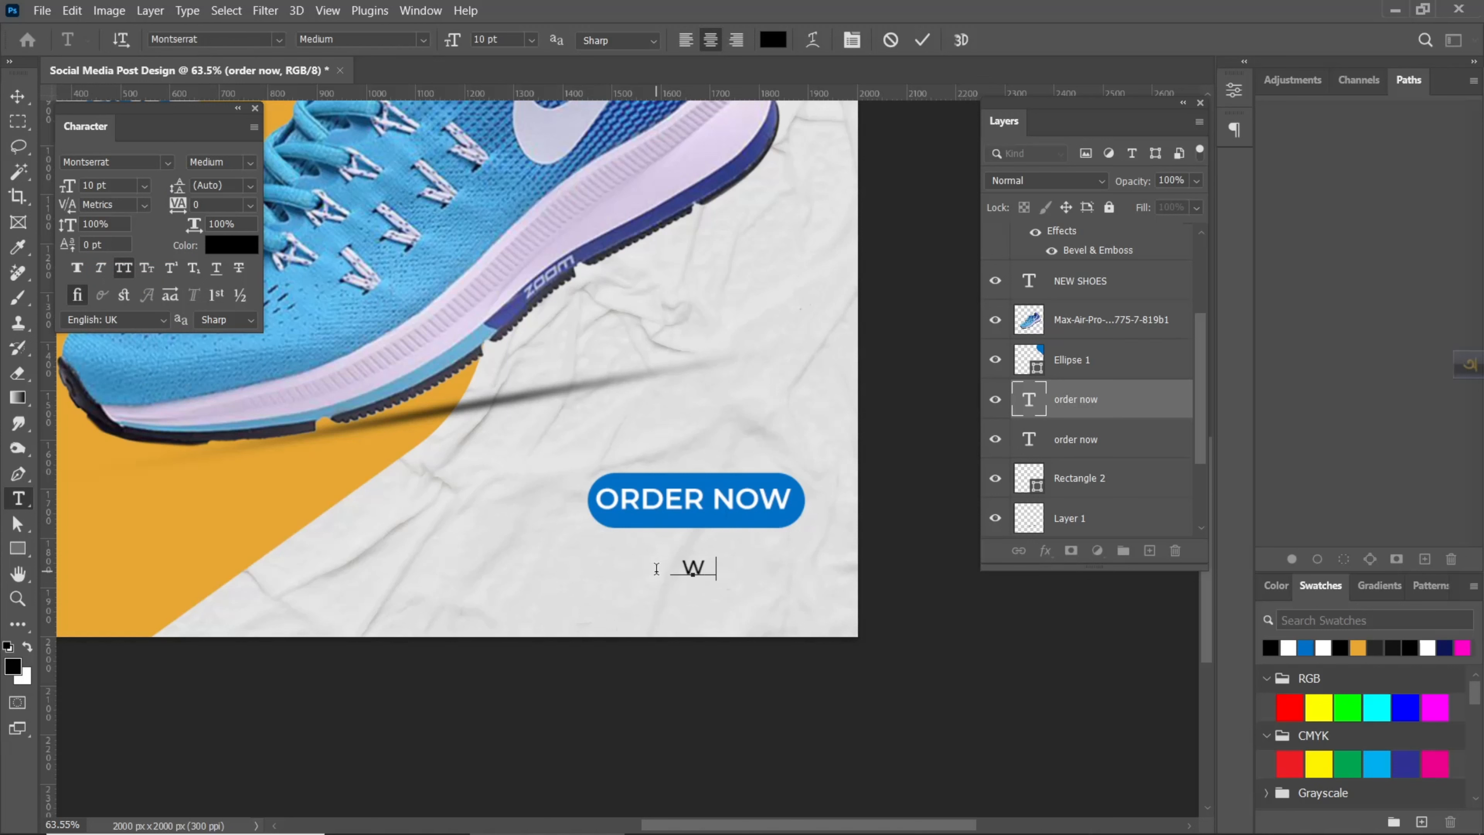
type("wwwyour")
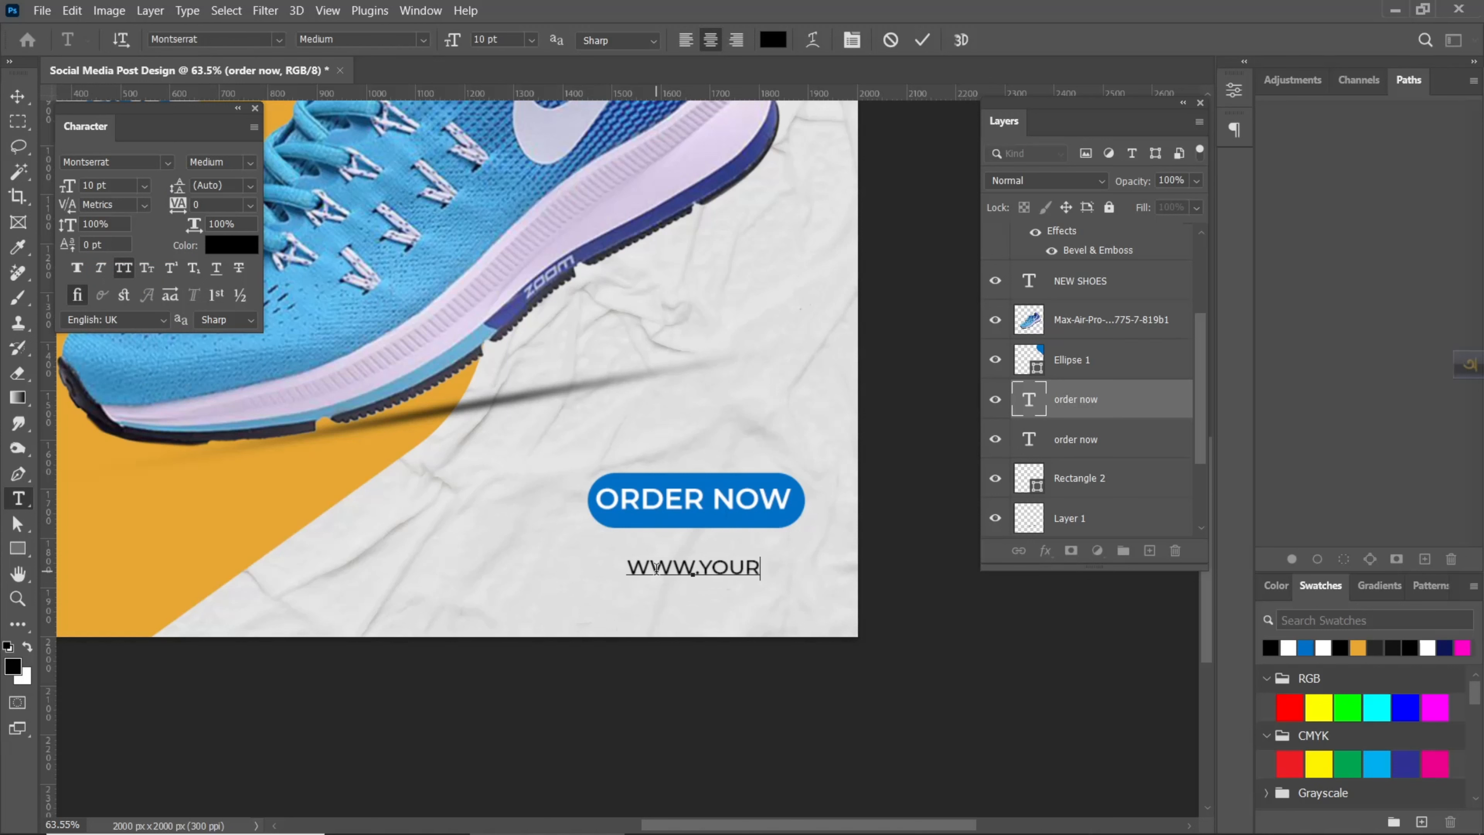
type("website")
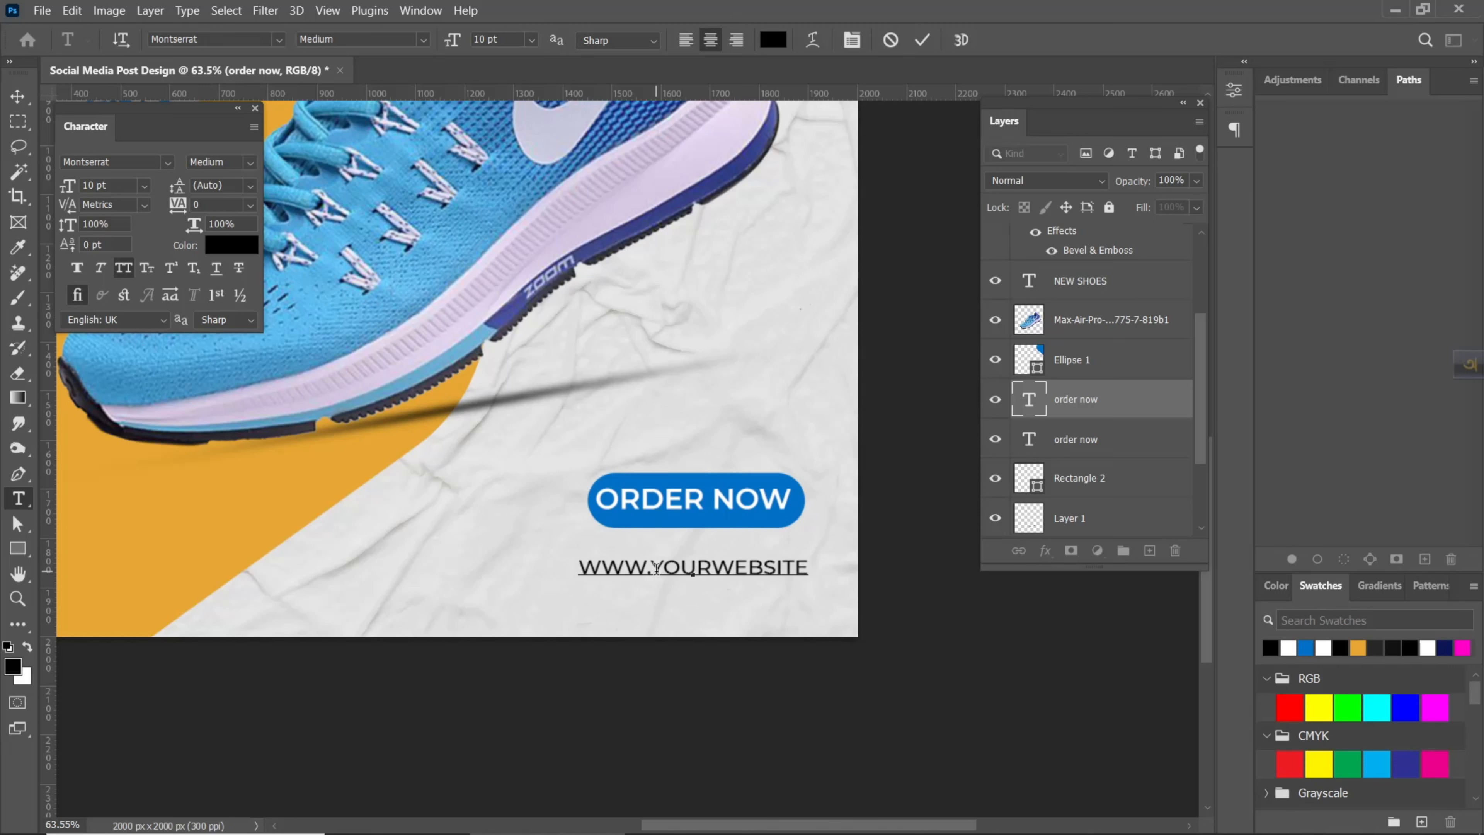
type(".com")
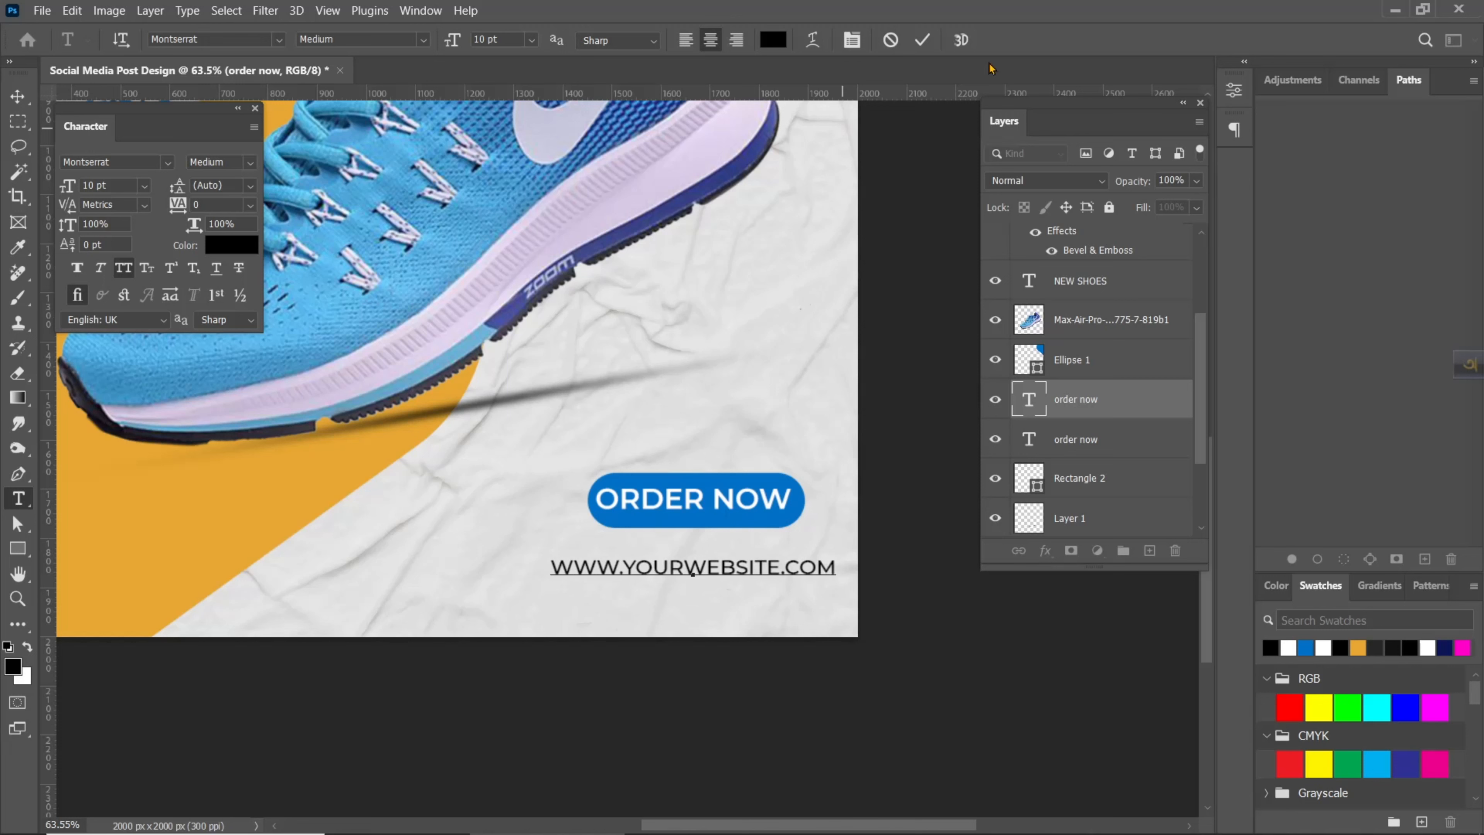
left_click(922, 40)
Step: Shift the website text slightly left and down, and lower the ORDER NOW button with its text closer above it
key("v")
left_click_drag(695, 576, 654, 590)
scroll(1055, 504, "down", 3)
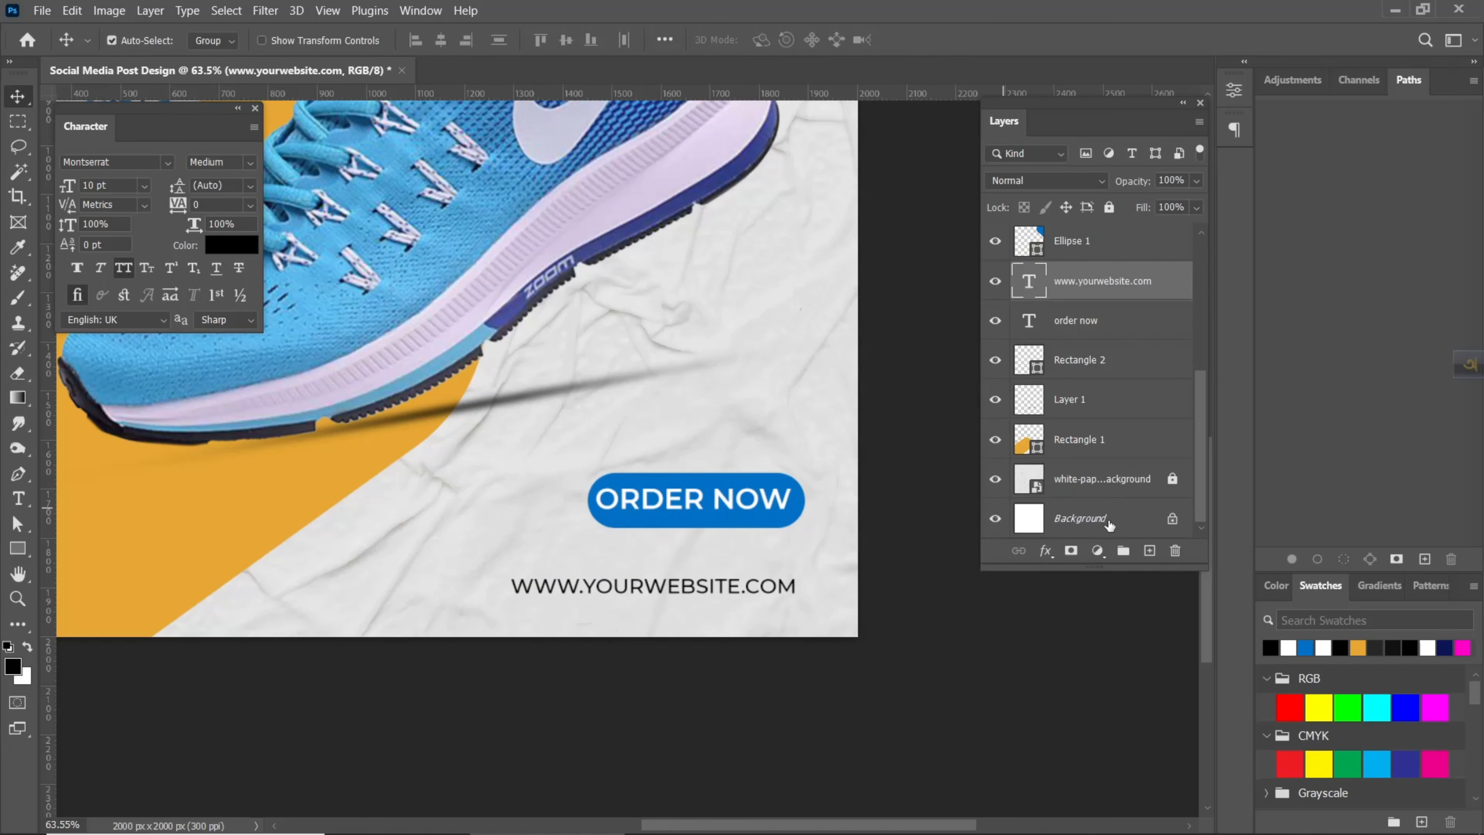
mouse_move(749, 535)
left_mouse_down()
mouse_move(731, 485)
mouse_move(730, 521)
left_mouse_up()
left_click(748, 532)
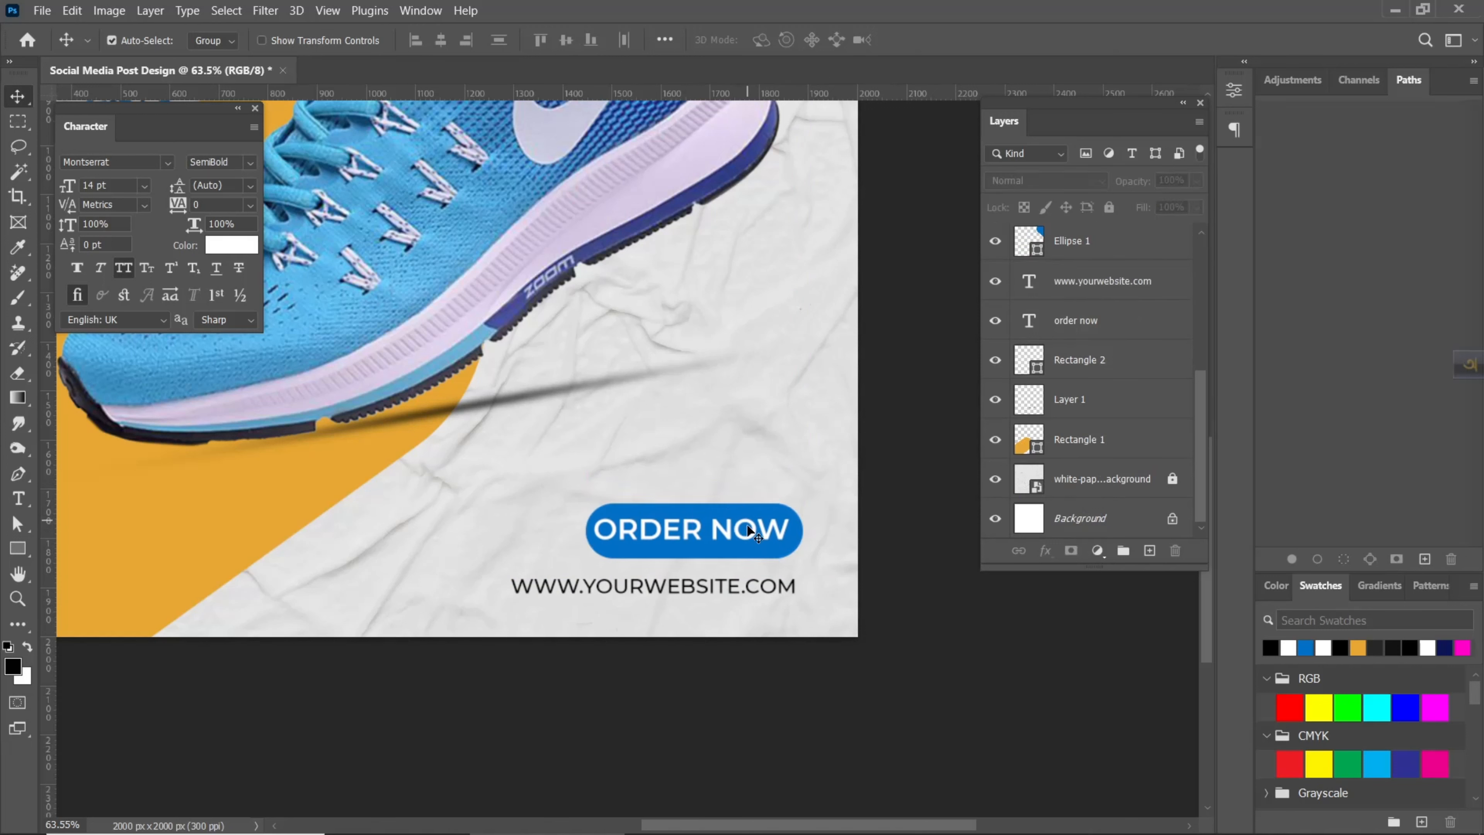
Step: Change the ORDER NOW button shape's fill to the dark blue 3b4287 sampled from the shoe's sole
double_click(1029, 368)
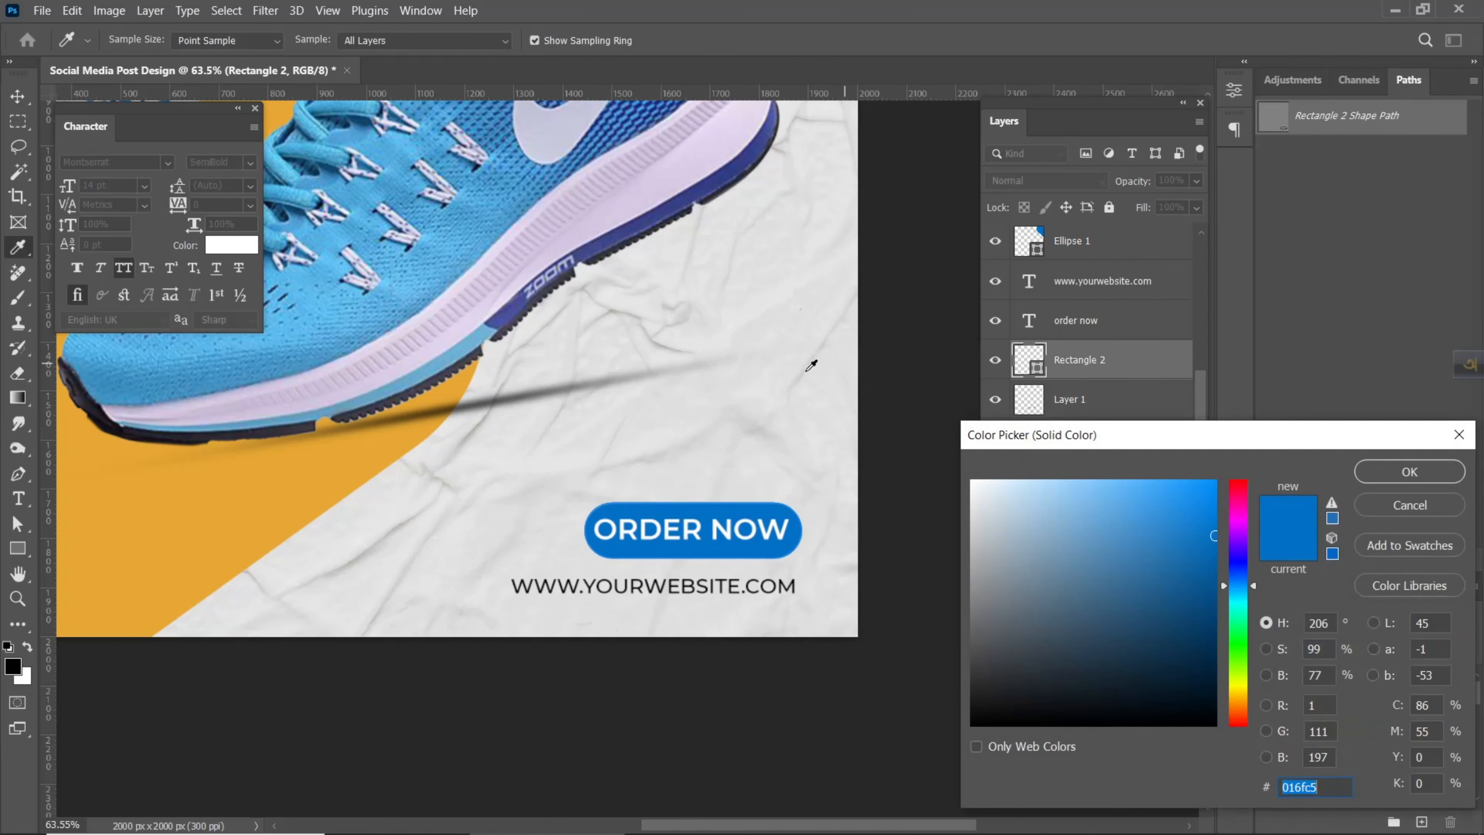
left_click(641, 234)
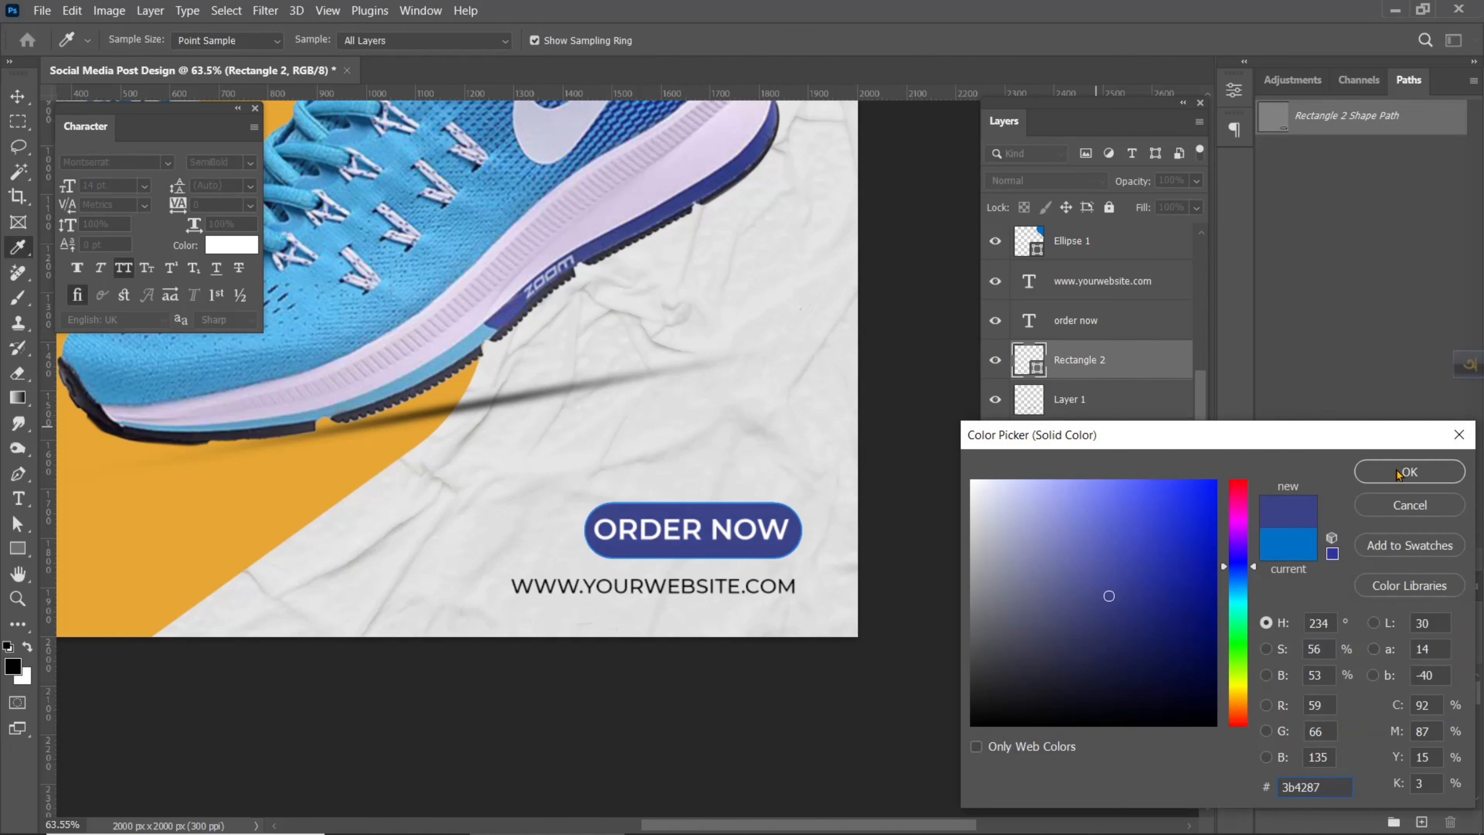